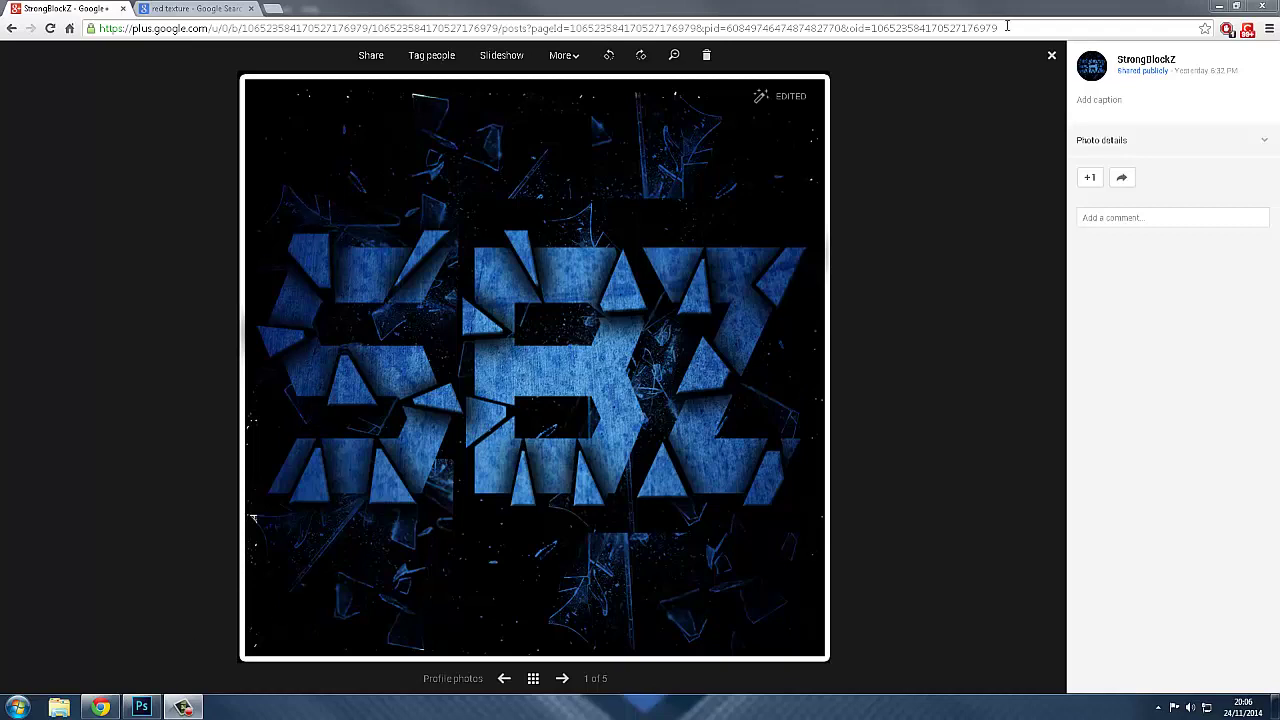
# - Create a new transparent 1024 × 1024 px document named logotutorial
pyautogui.click(1207, 8)
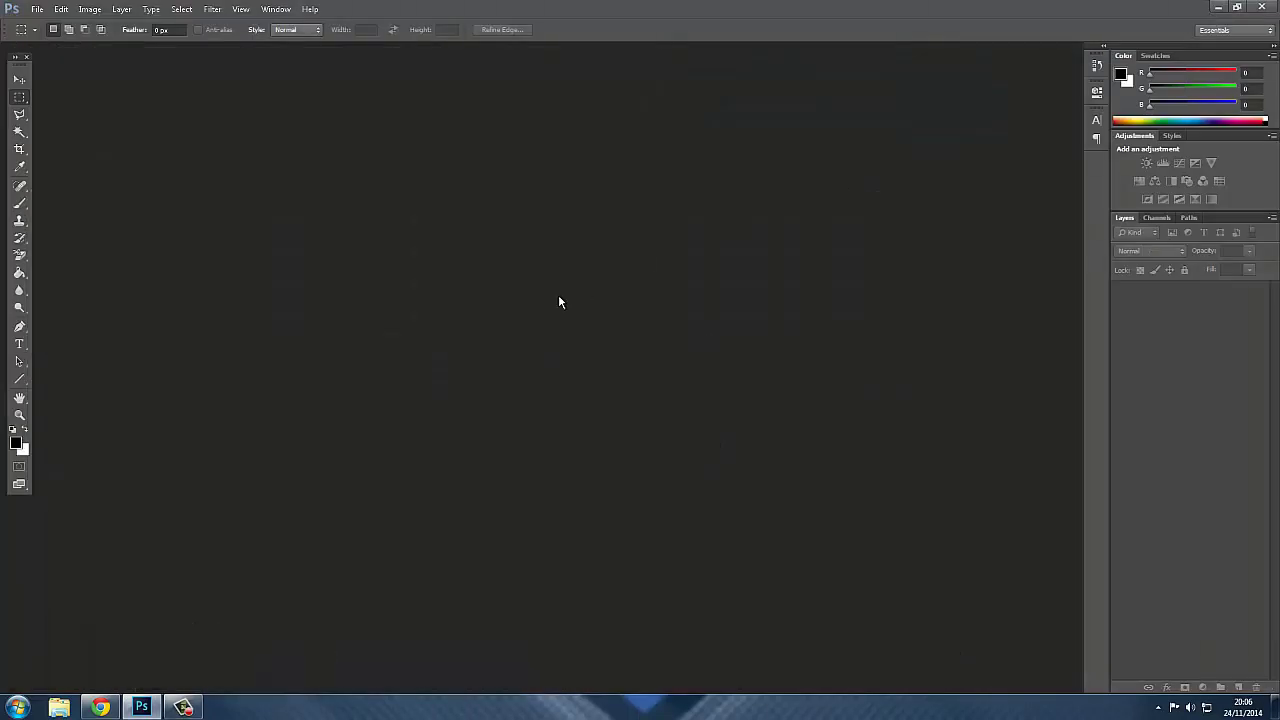
pyautogui.click(37, 9)
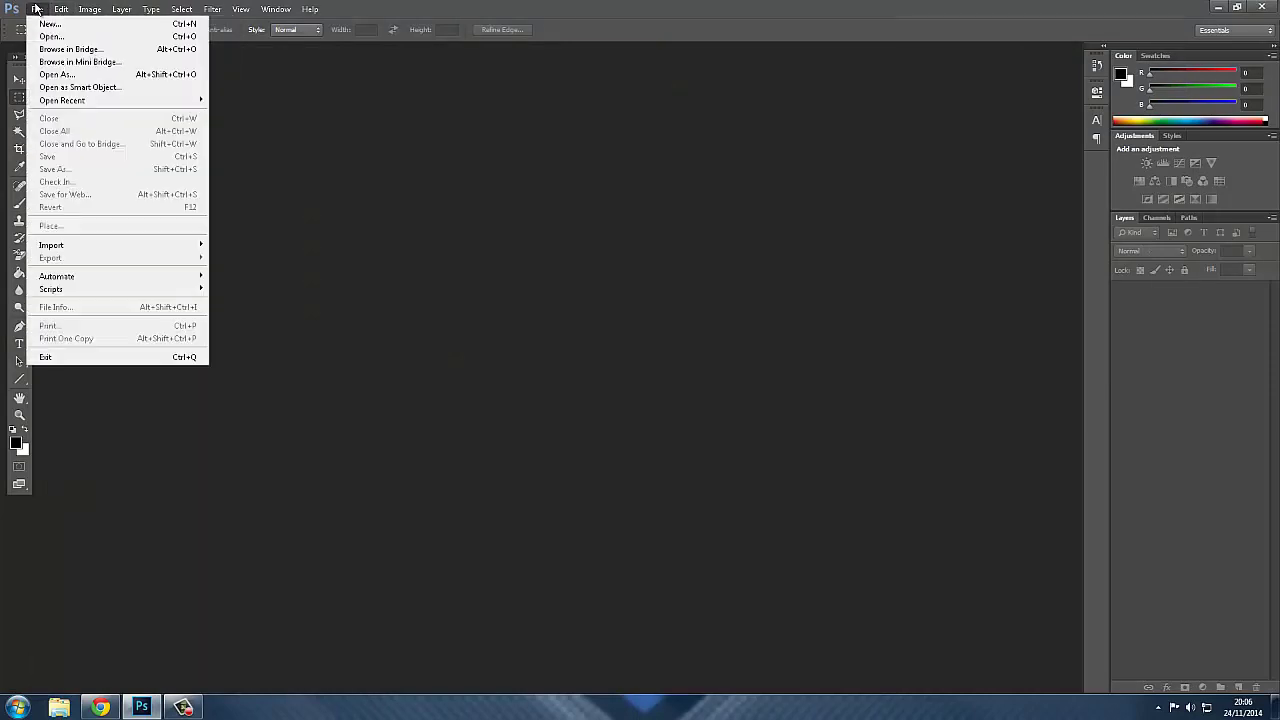
pyautogui.click(45, 25)
pyautogui.click(553, 397)
pyautogui.moveTo(553, 397); pyautogui.dragTo(458, 400)
pyautogui.write('logotutorial')
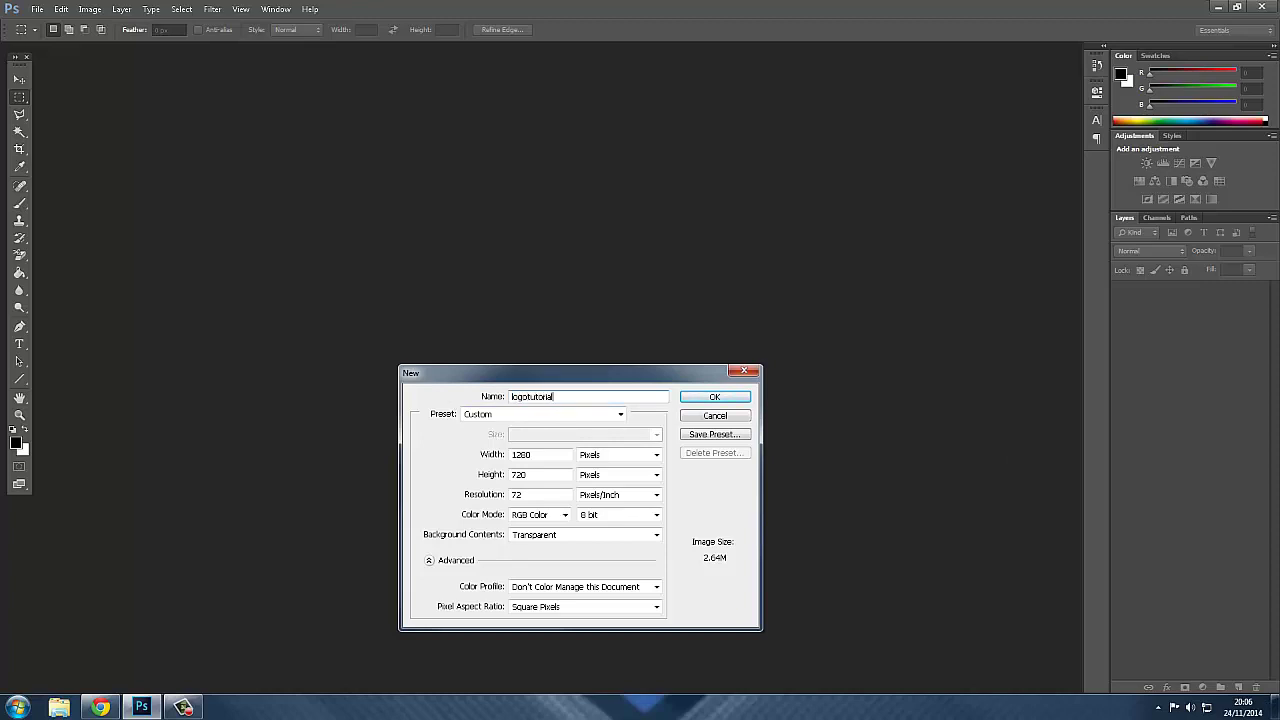
pyautogui.doubleClick(537, 455)
pyautogui.write('10')
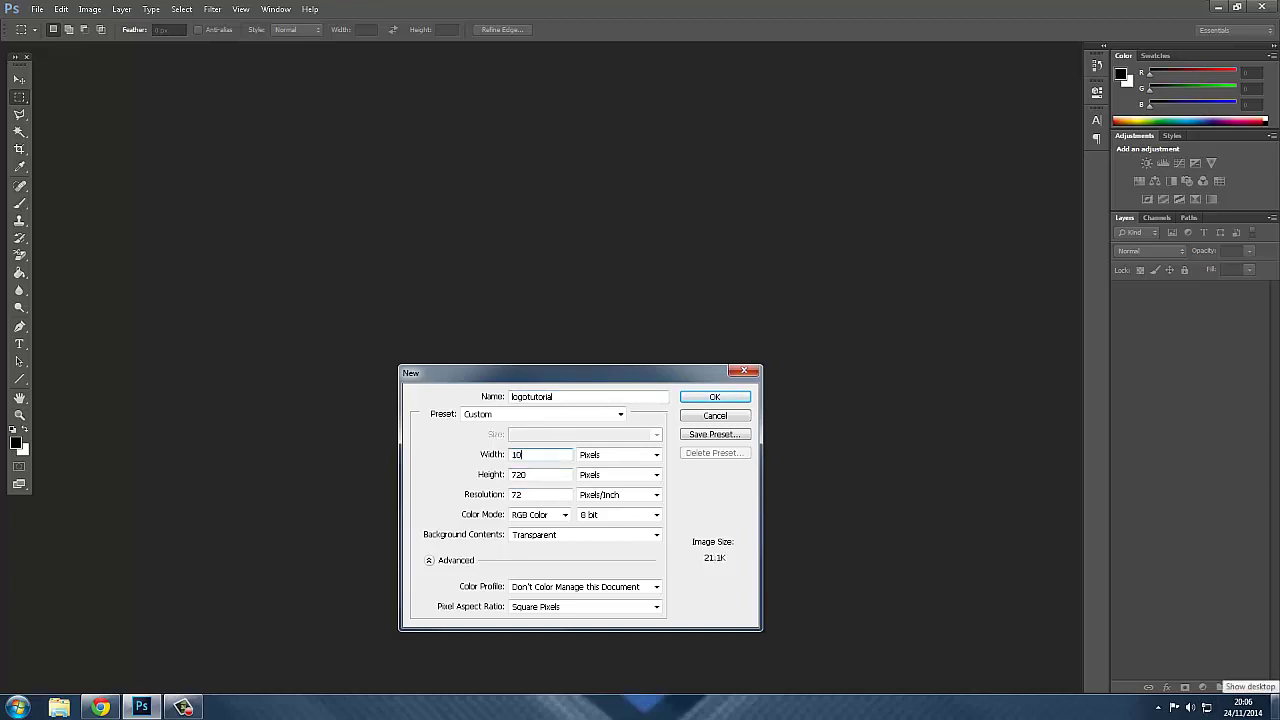
pyautogui.write('24')
pyautogui.click(492, 455)
pyautogui.click(472, 474)
pyautogui.click(472, 474)
pyautogui.write('1024')
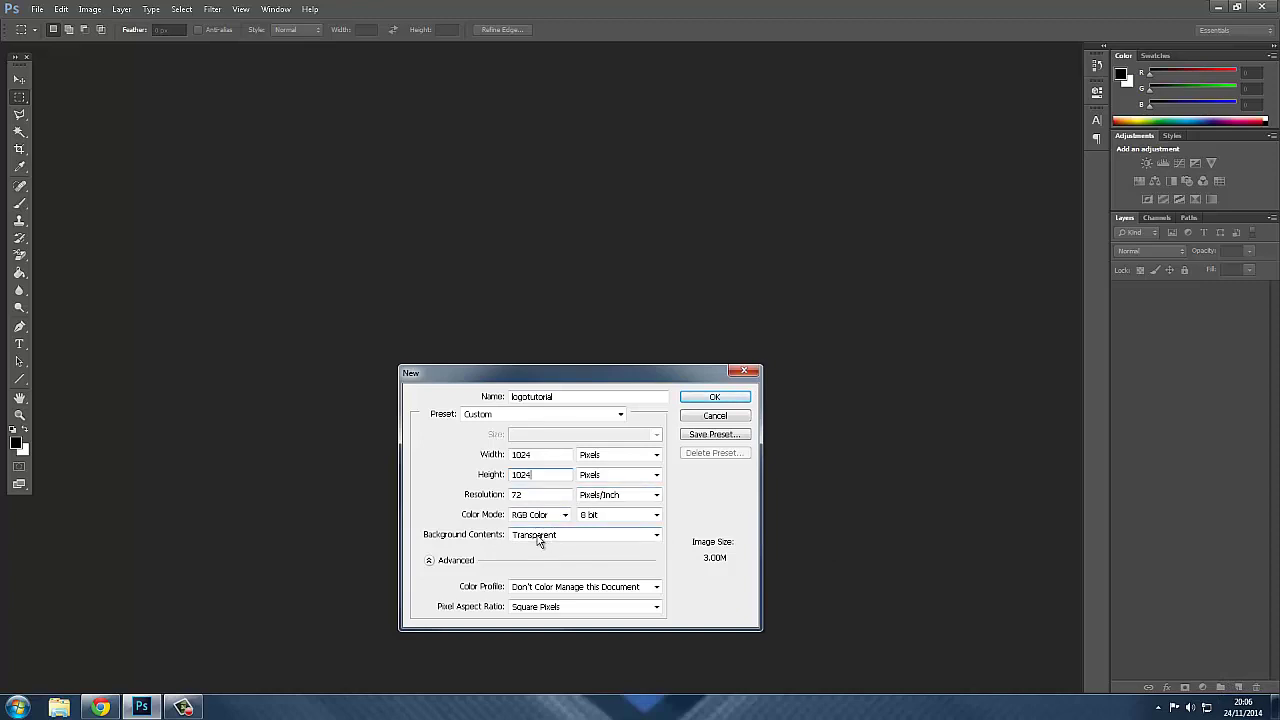
pyautogui.click(728, 398)
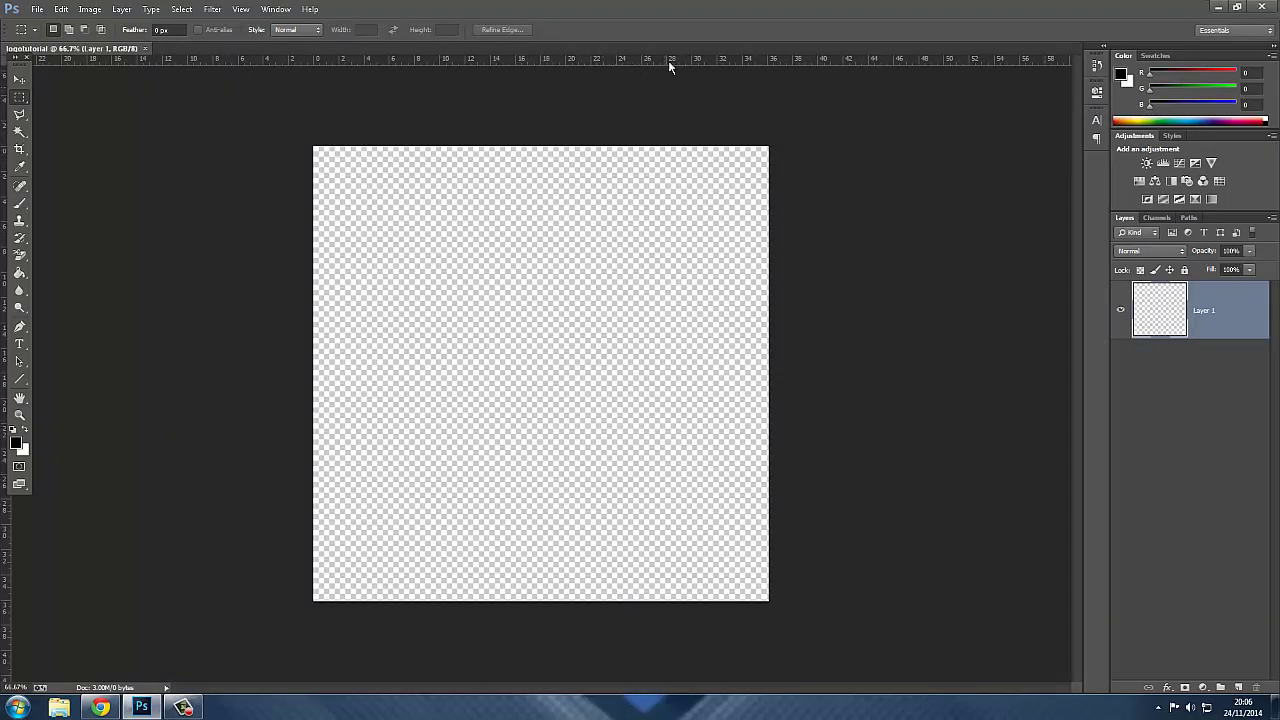
# - Start placing an image and browse to the picture yt folder in Documents
pyautogui.click(36, 9)
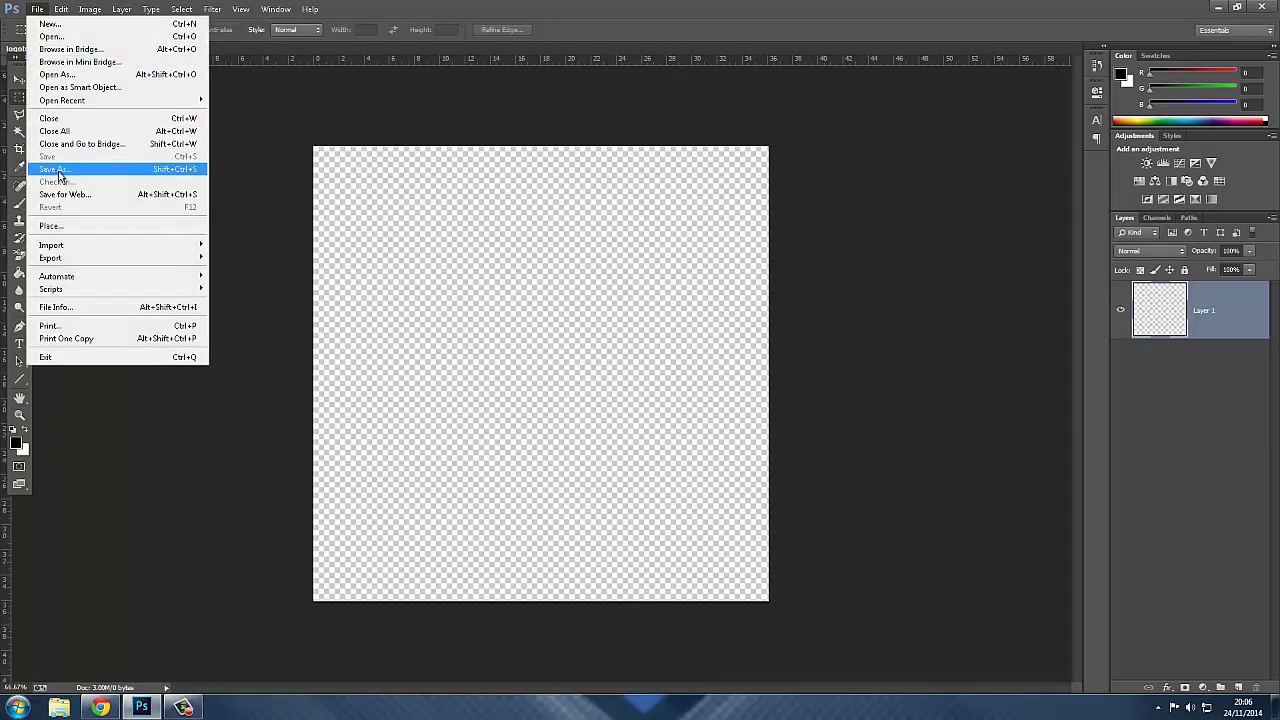
pyautogui.click(62, 225)
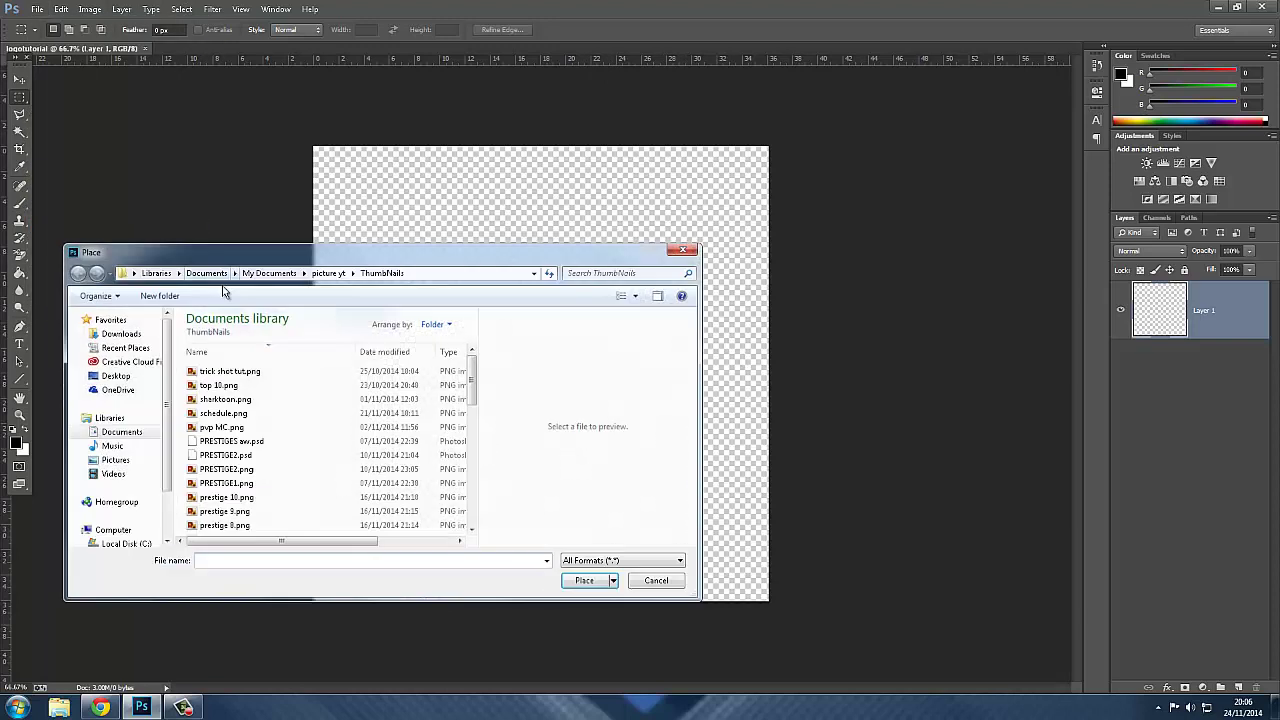
pyautogui.click(122, 432)
pyautogui.doubleClick(249, 445)
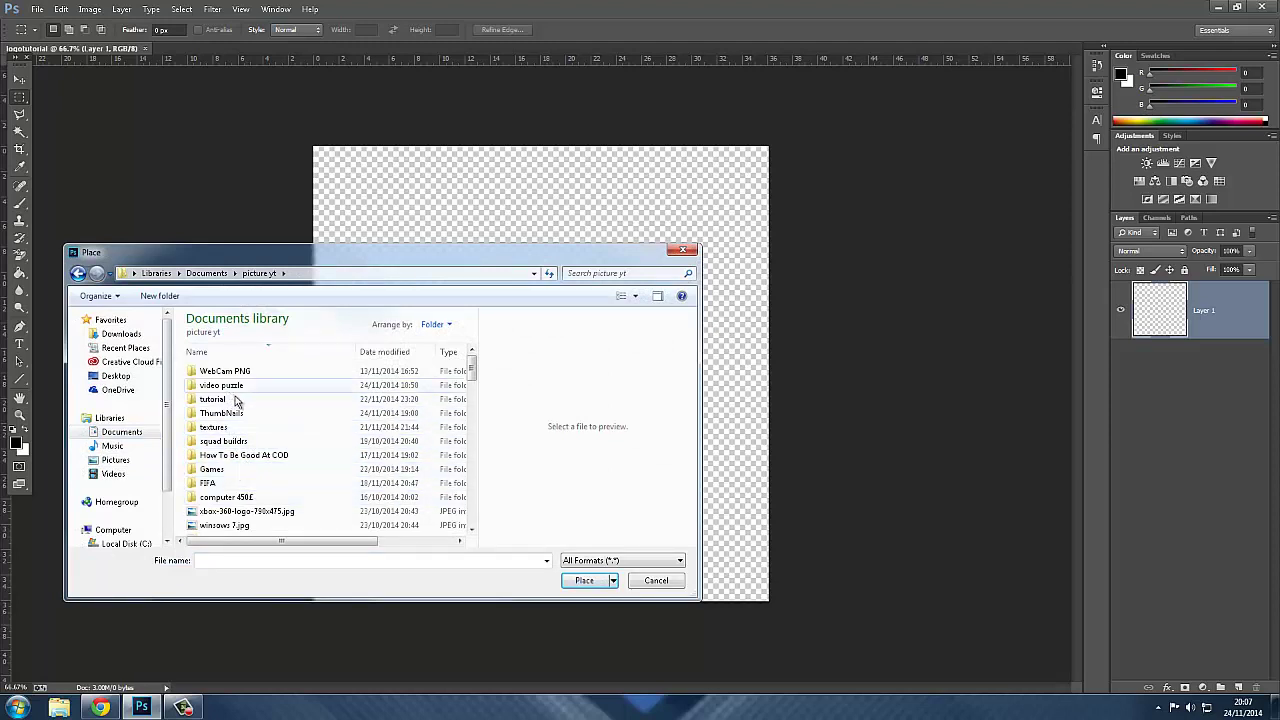
pyautogui.scroll(-4, 265, 418)
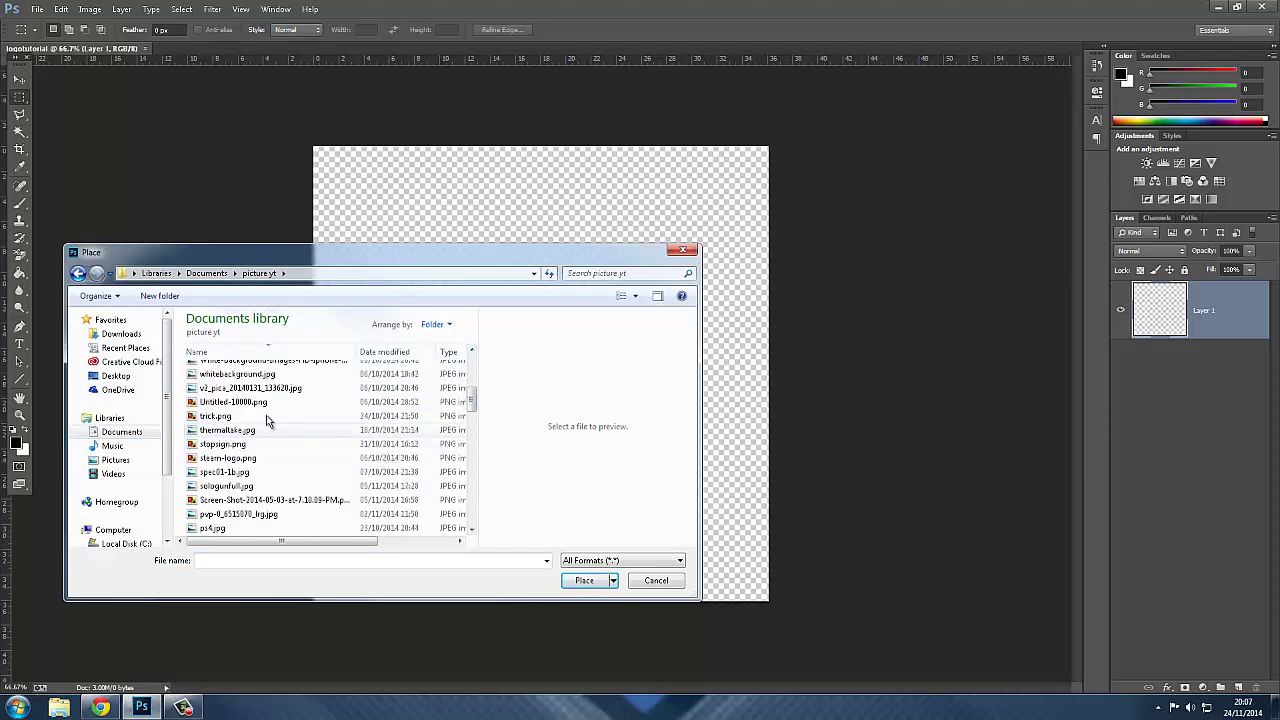
pyautogui.scroll(-5, 266, 420)
pyautogui.scroll(-5, 279, 472)
pyautogui.scroll(-4, 243, 508)
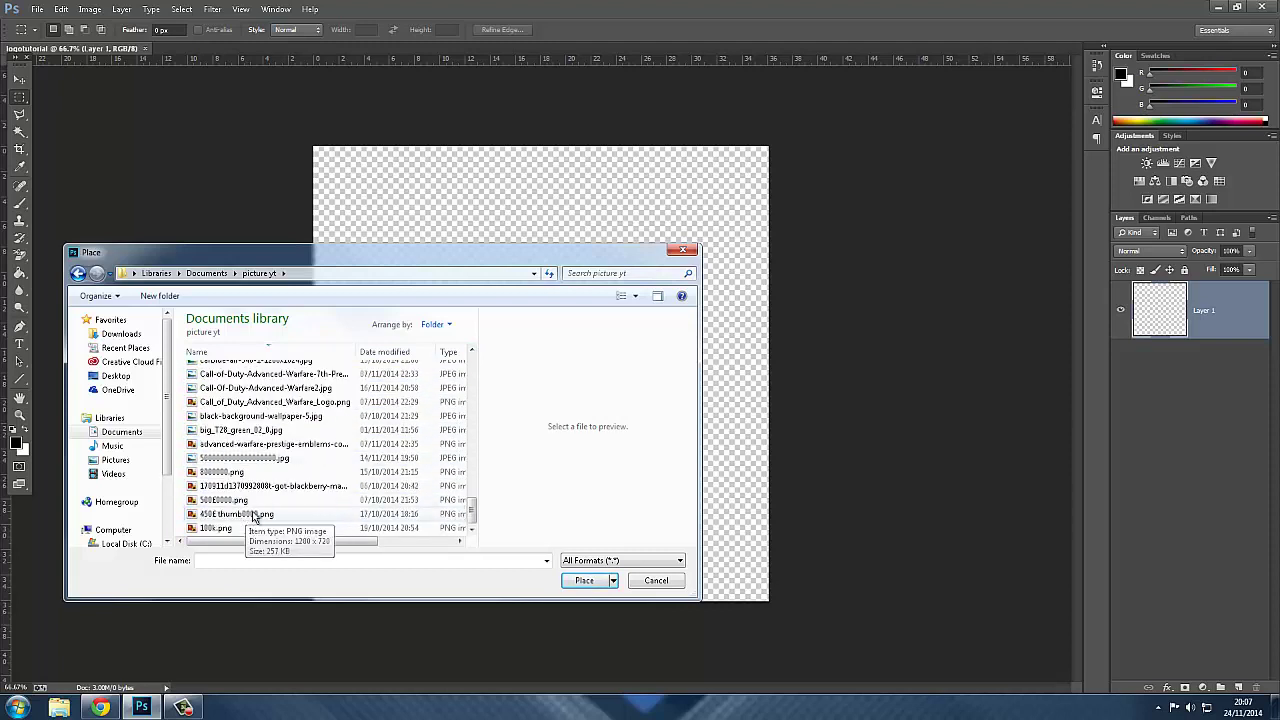
pyautogui.scroll(4, 275, 485)
pyautogui.scroll(5, 285, 474)
pyautogui.scroll(4, 270, 455)
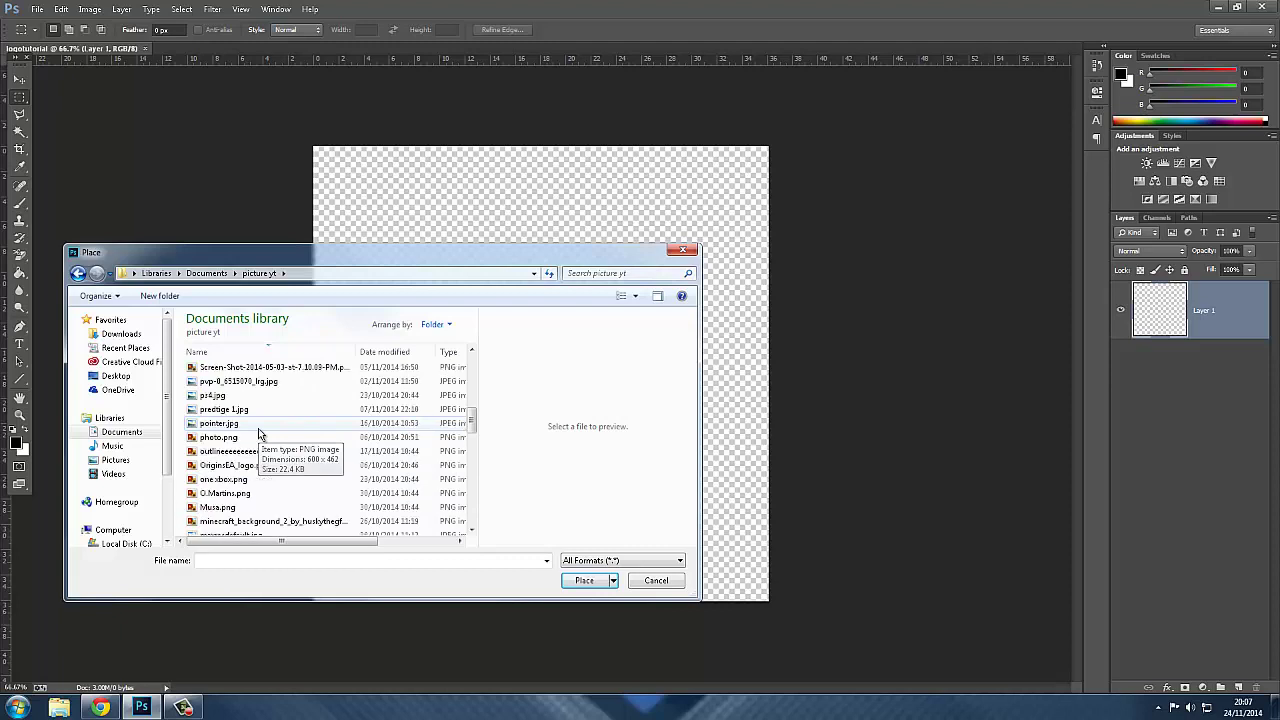
pyautogui.scroll(4, 256, 430)
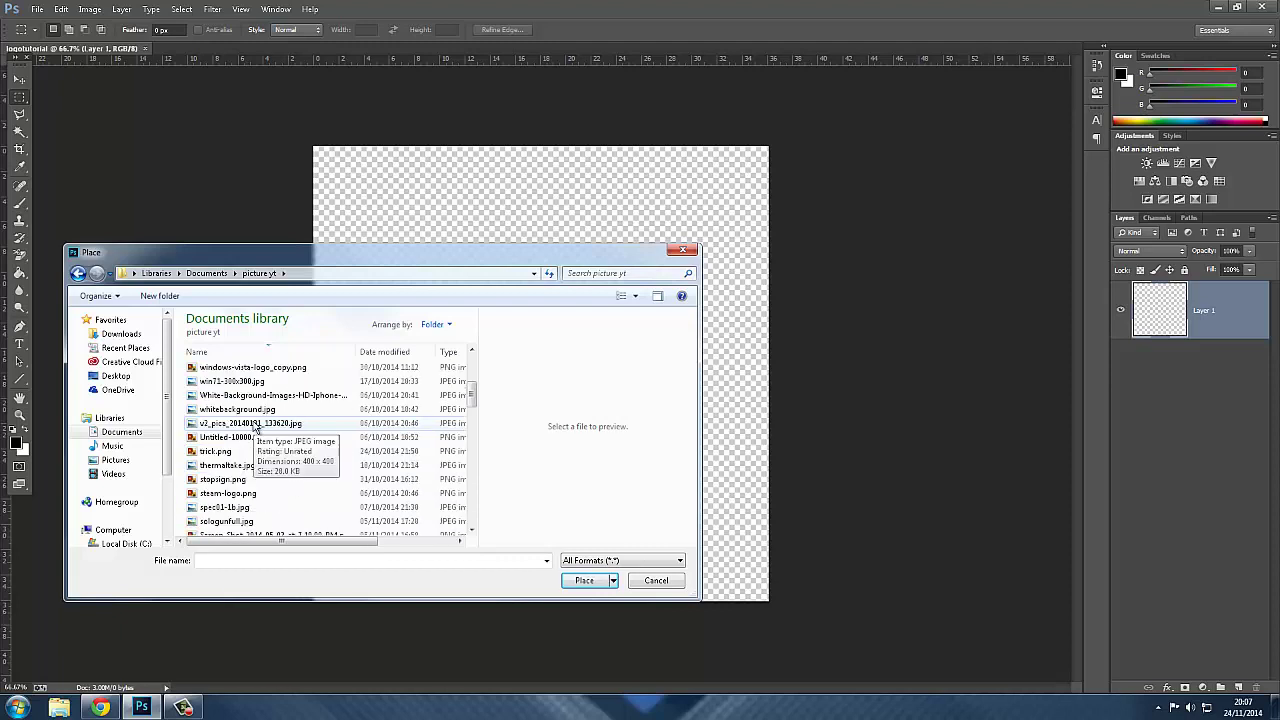
pyautogui.moveTo(474, 394); pyautogui.dragTo(463, 497)
# - Place black-background-wallpaper-5.jpg and stretch it to fill the whole canvas
pyautogui.click(345, 494)
pyautogui.doubleClick(345, 494)
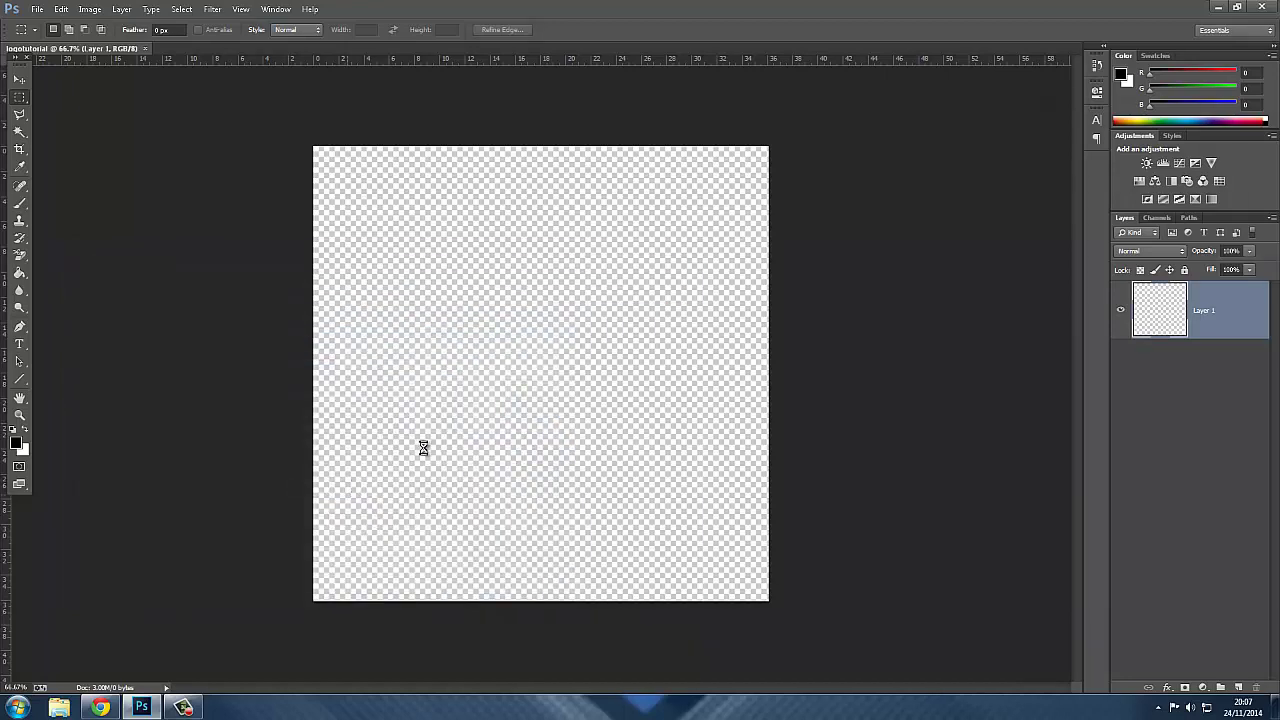
pyautogui.moveTo(540, 383); pyautogui.dragTo(551, 592)
pyautogui.click(671, 30)
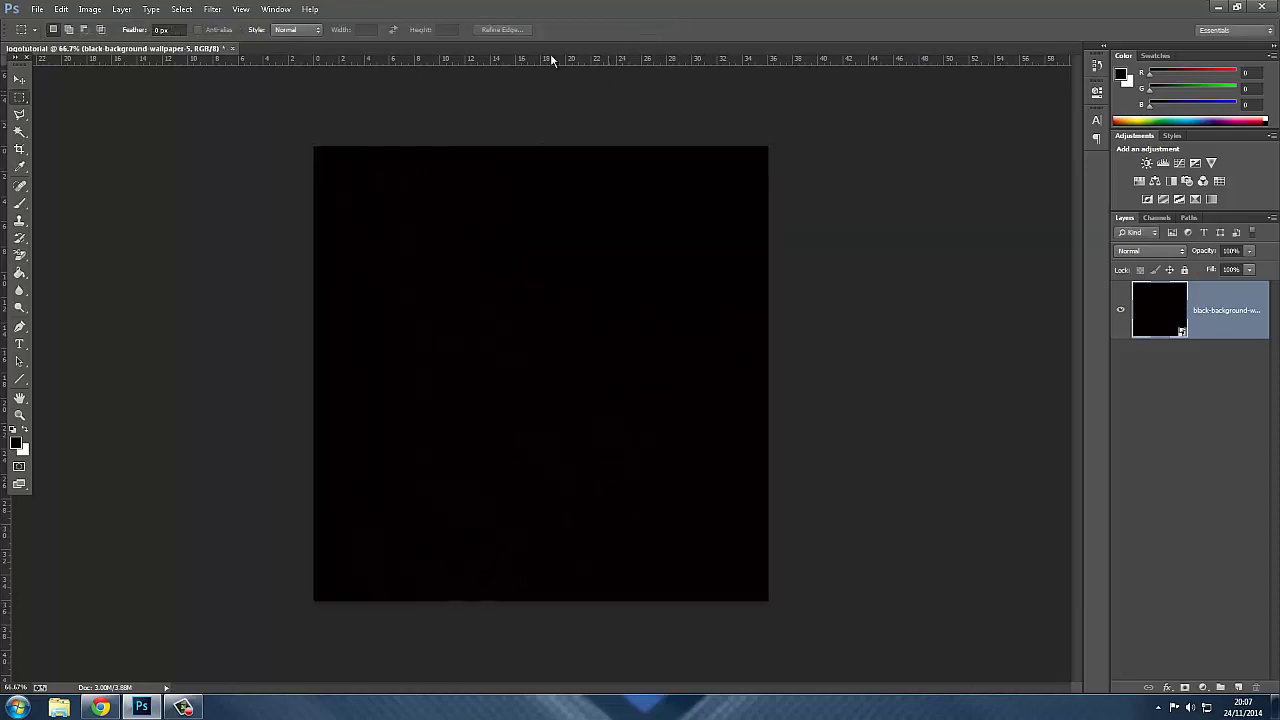
# - Drag a horizontal and a vertical guide from the rulers to cross at the canvas centre
pyautogui.moveTo(320, 62); pyautogui.dragTo(350, 48)
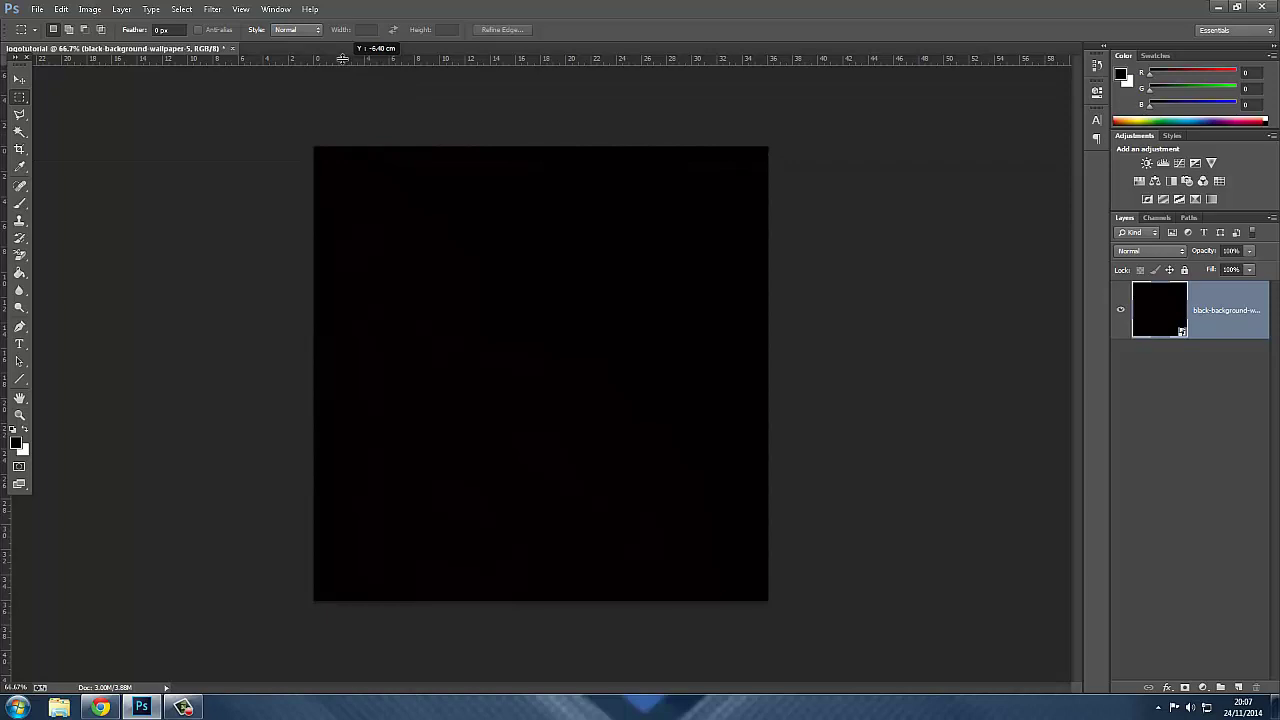
pyautogui.click(241, 9)
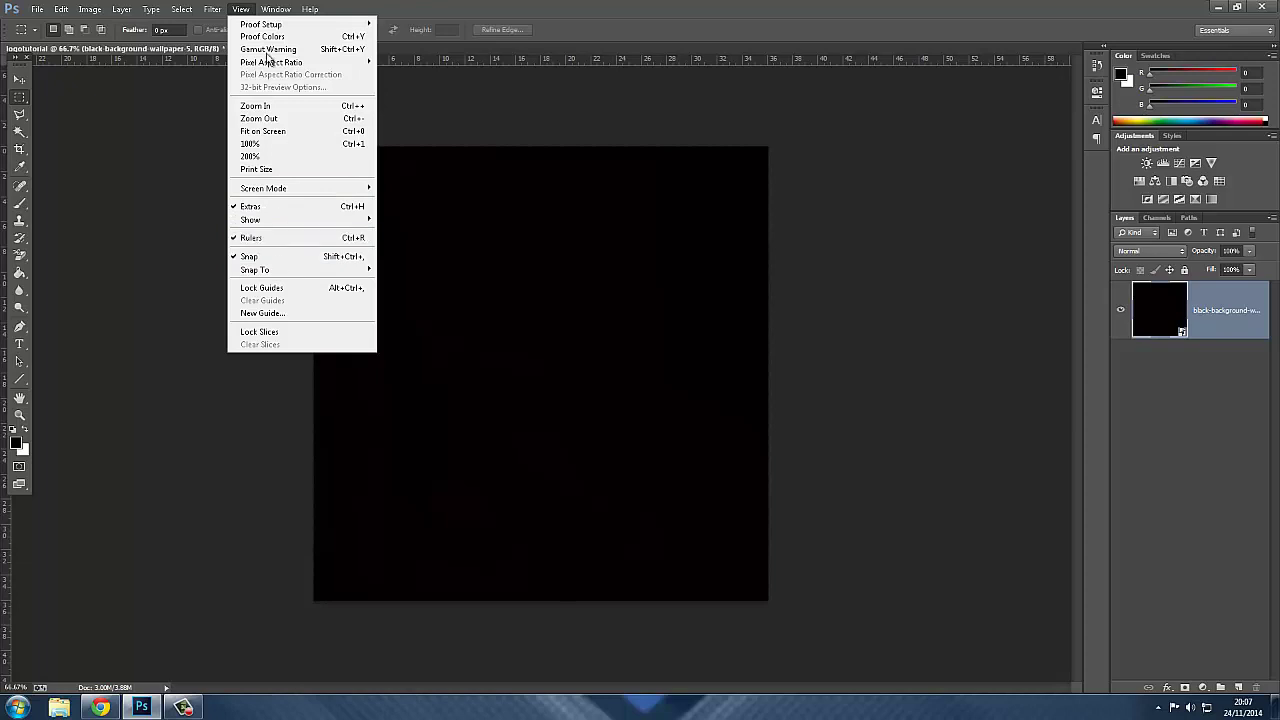
pyautogui.click(243, 8)
pyautogui.moveTo(243, 76); pyautogui.dragTo(429, 375)
pyautogui.moveTo(4, 270); pyautogui.dragTo(538, 352)
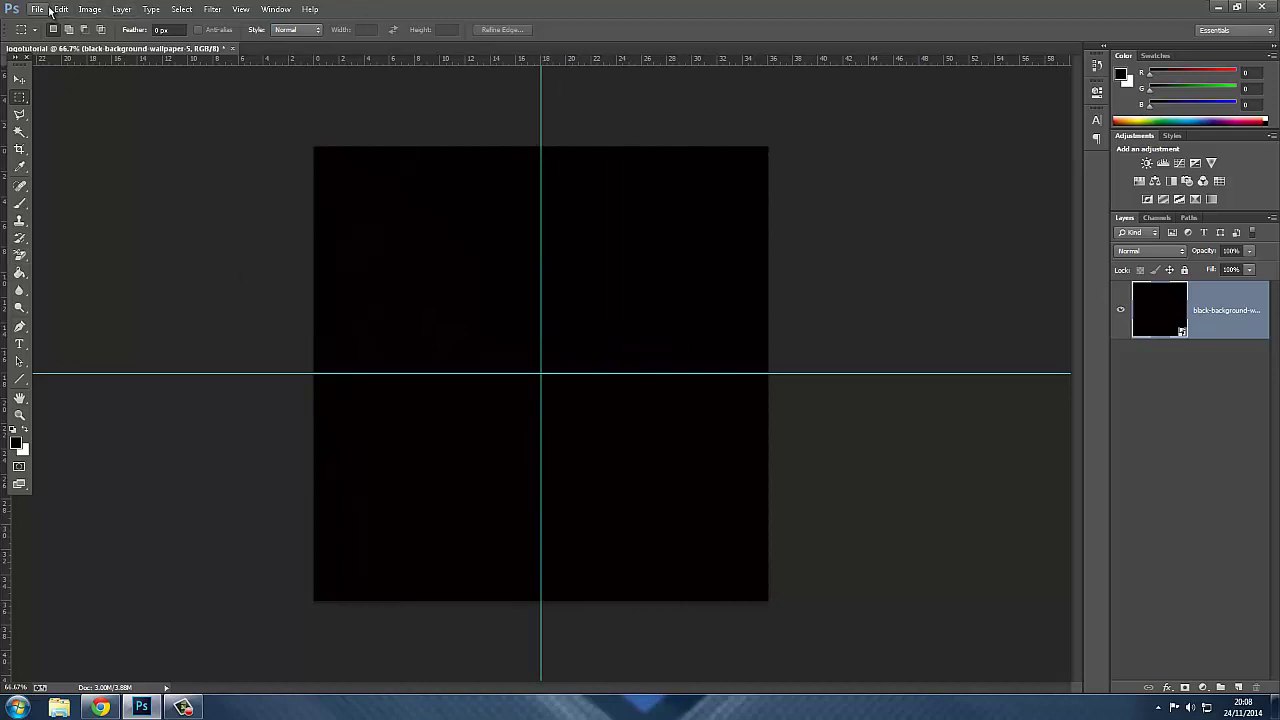
pyautogui.click(18, 348)
# - Type SBZ in white BatmanForeverAlternate near the guide crossing and commit it
pyautogui.click(498, 372)
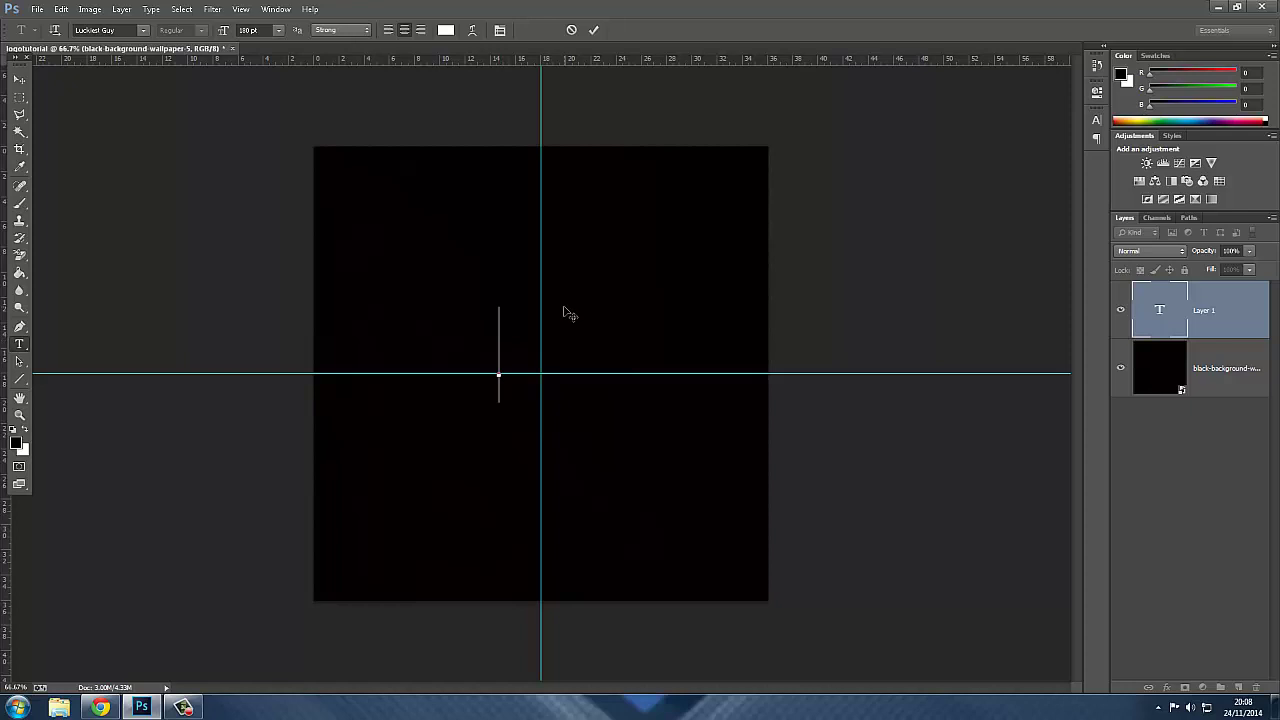
pyautogui.click(144, 30)
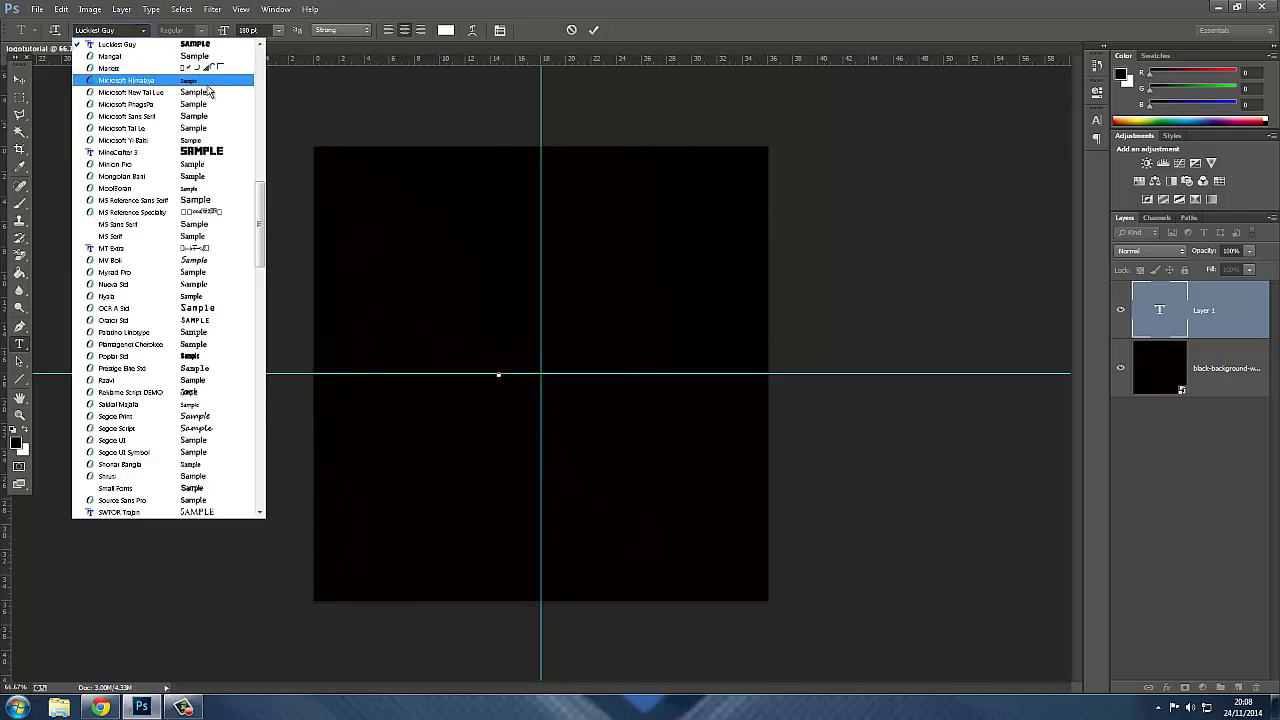
pyautogui.moveTo(261, 197); pyautogui.dragTo(175, 80)
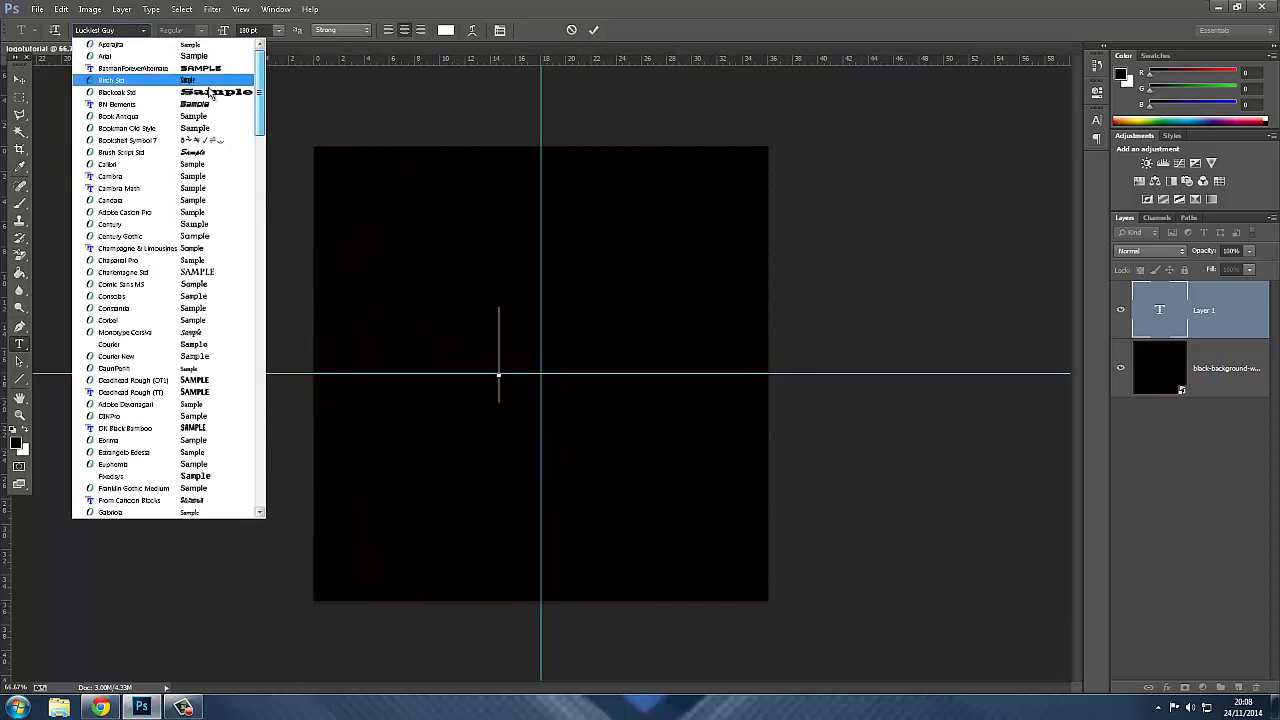
pyautogui.click(170, 70)
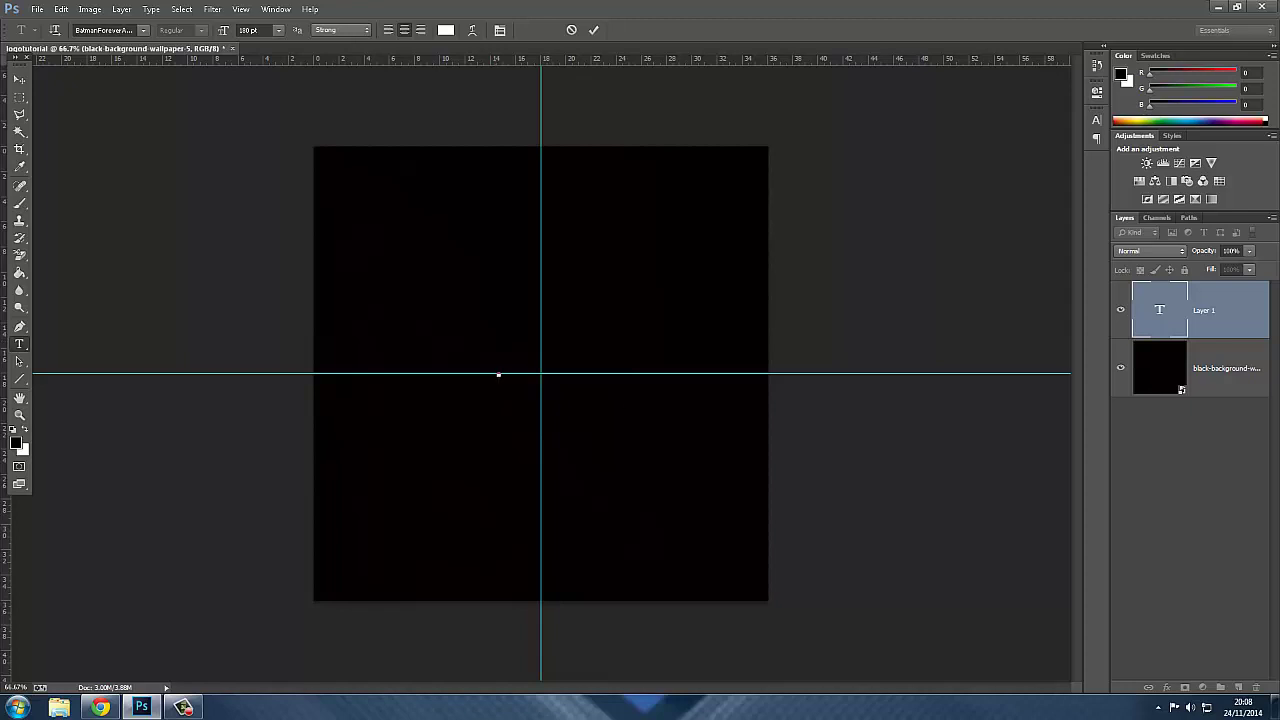
pyautogui.write('SBZ')
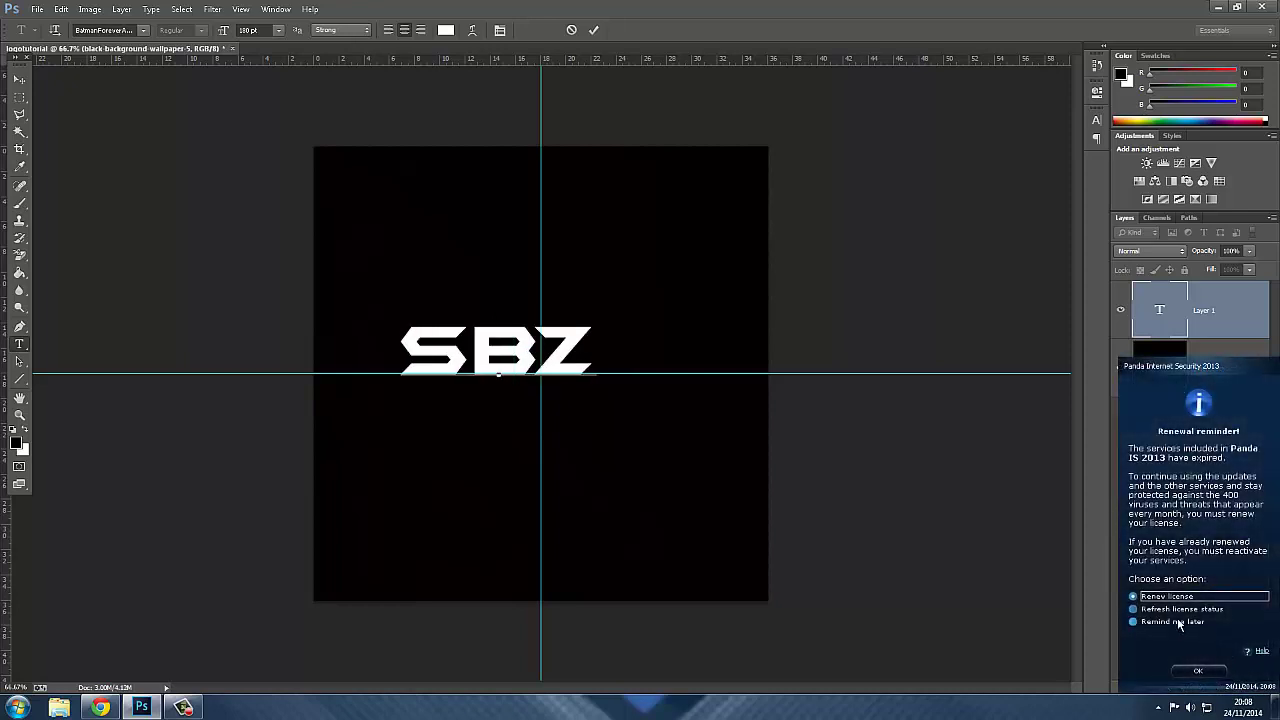
pyautogui.click(1195, 669)
pyautogui.hotkey('ctrl', 'Return')
# - Centre the SBZ text on the guides and set its font size to 410 pt
pyautogui.press('v')
pyautogui.moveTo(466, 362); pyautogui.dragTo(511, 385)
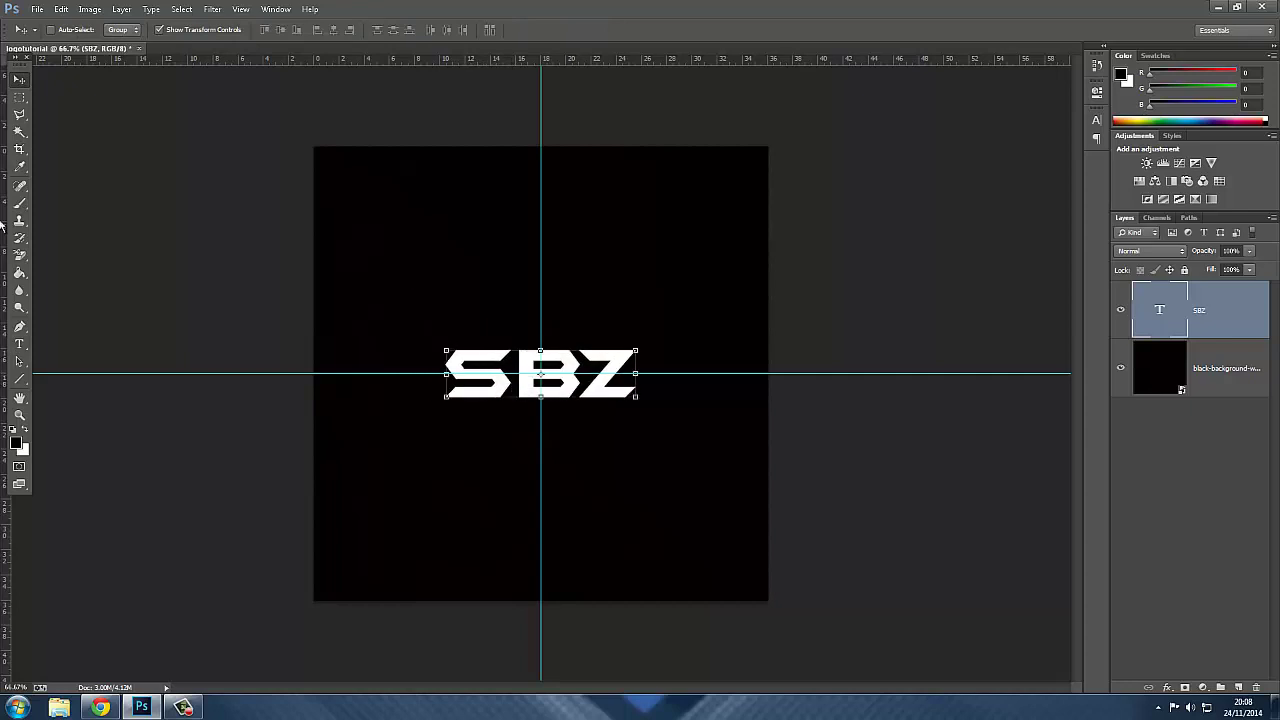
pyautogui.click(19, 344)
pyautogui.doubleClick(507, 373)
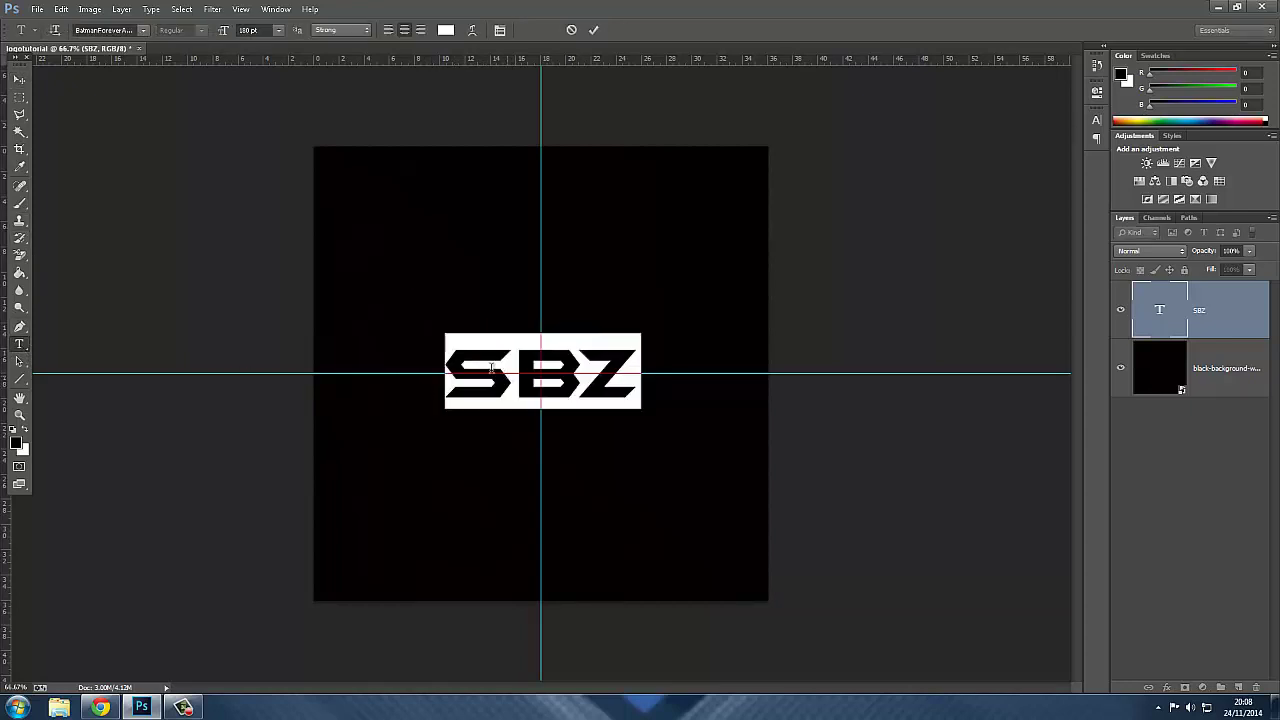
pyautogui.click(255, 30)
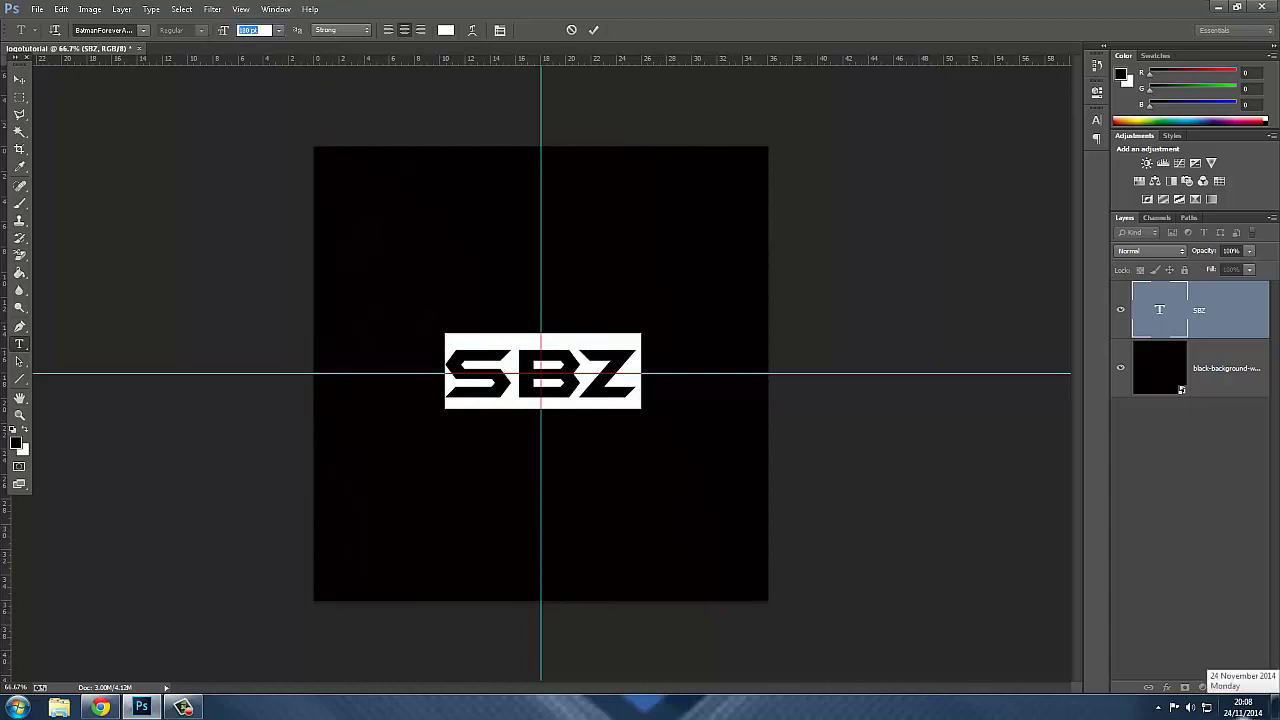
pyautogui.write('300')
pyautogui.press('BackSpace')
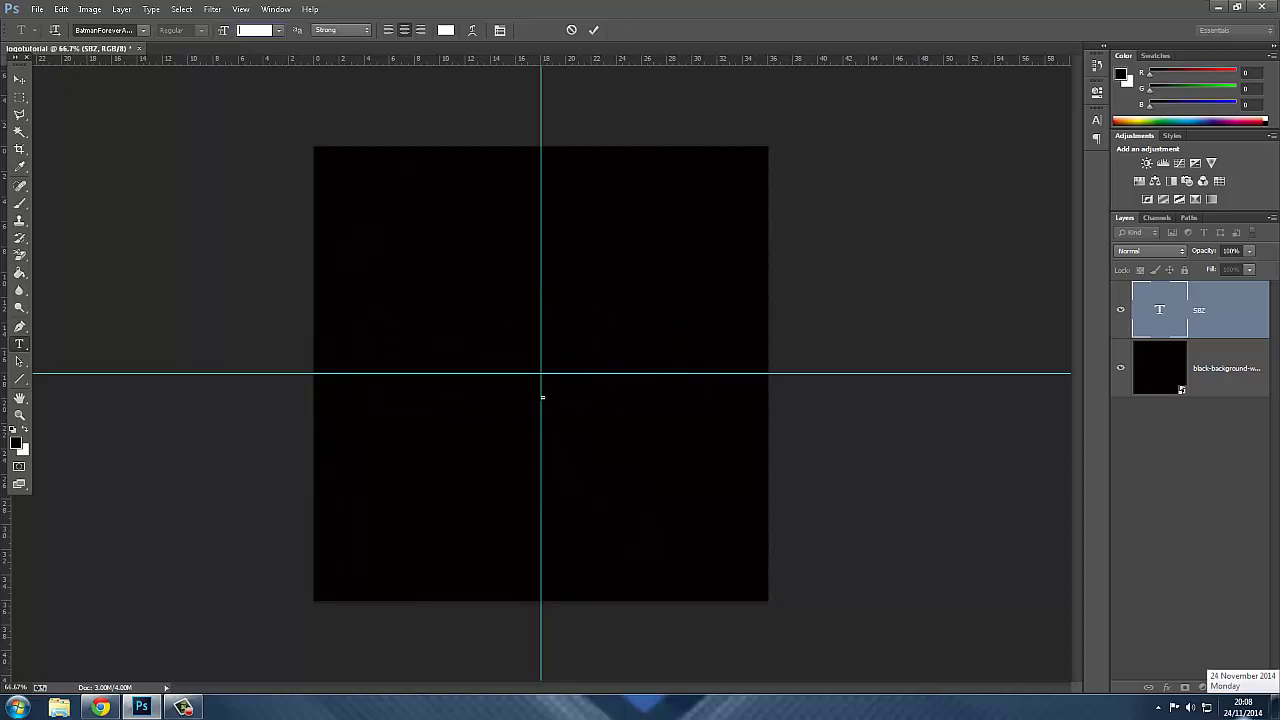
pyautogui.hotkey('ctrl', 'z')
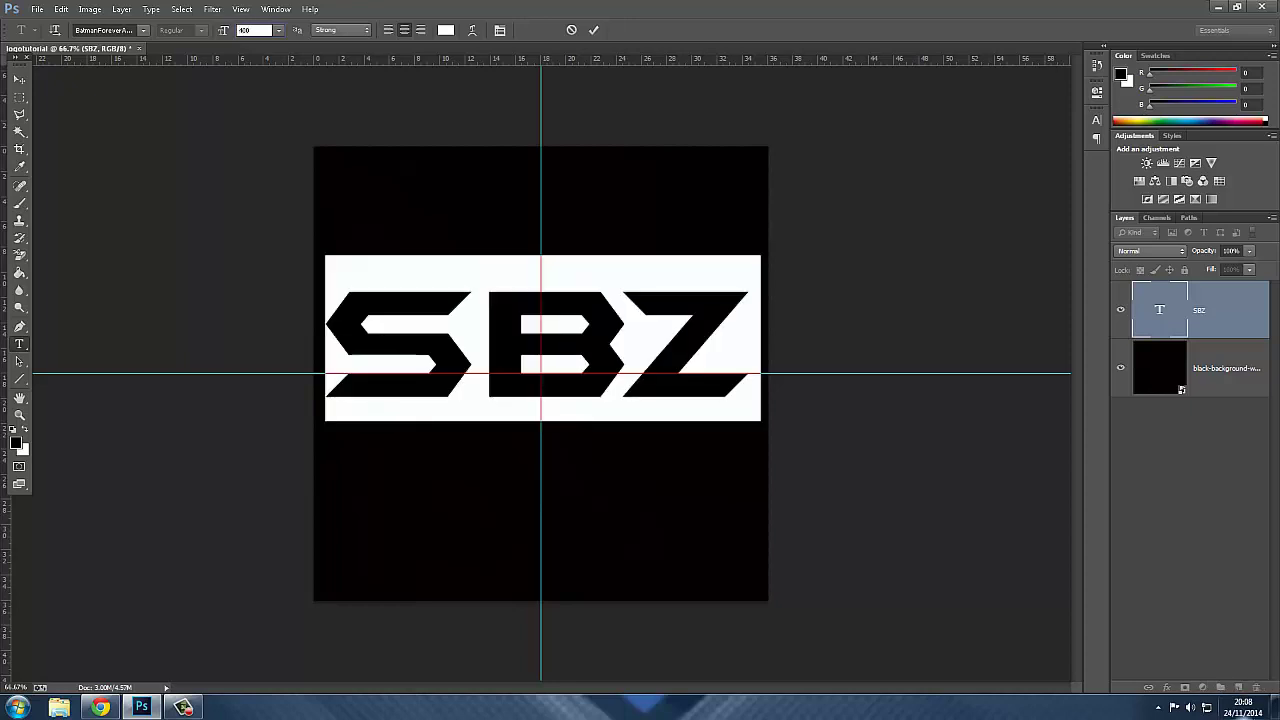
pyautogui.write('410')
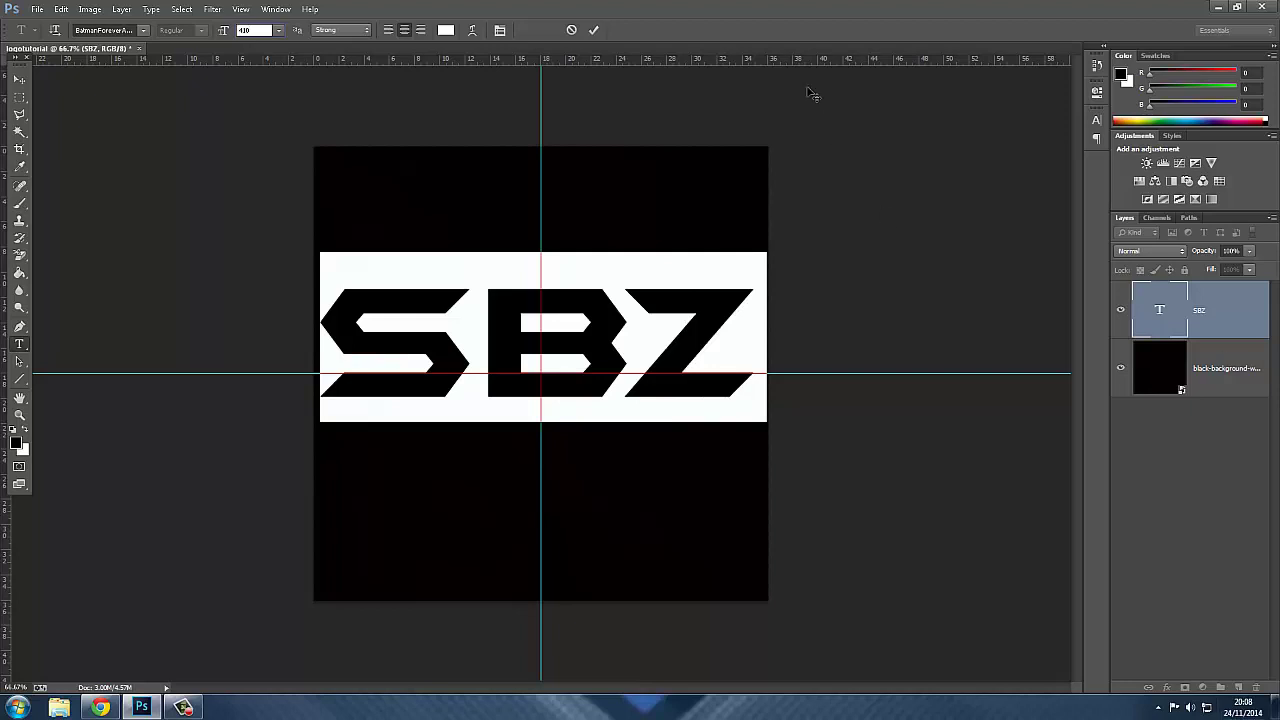
pyautogui.click(595, 30)
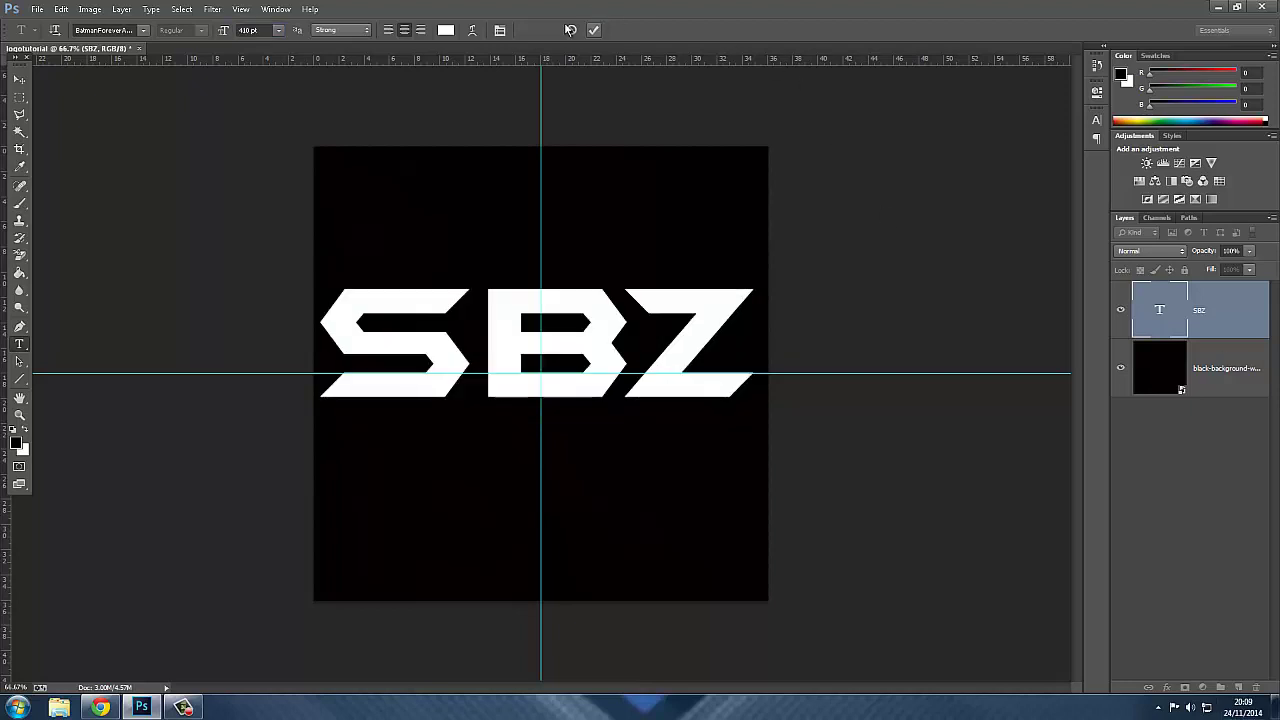
# - Stretch the SBZ lettering to about 194% height and keep it centred
pyautogui.click(19, 79)
pyautogui.moveTo(468, 299)
pyautogui.mouseDown()
pyautogui.moveTo(470, 330)
pyautogui.moveTo(459, 316)
pyautogui.mouseUp()
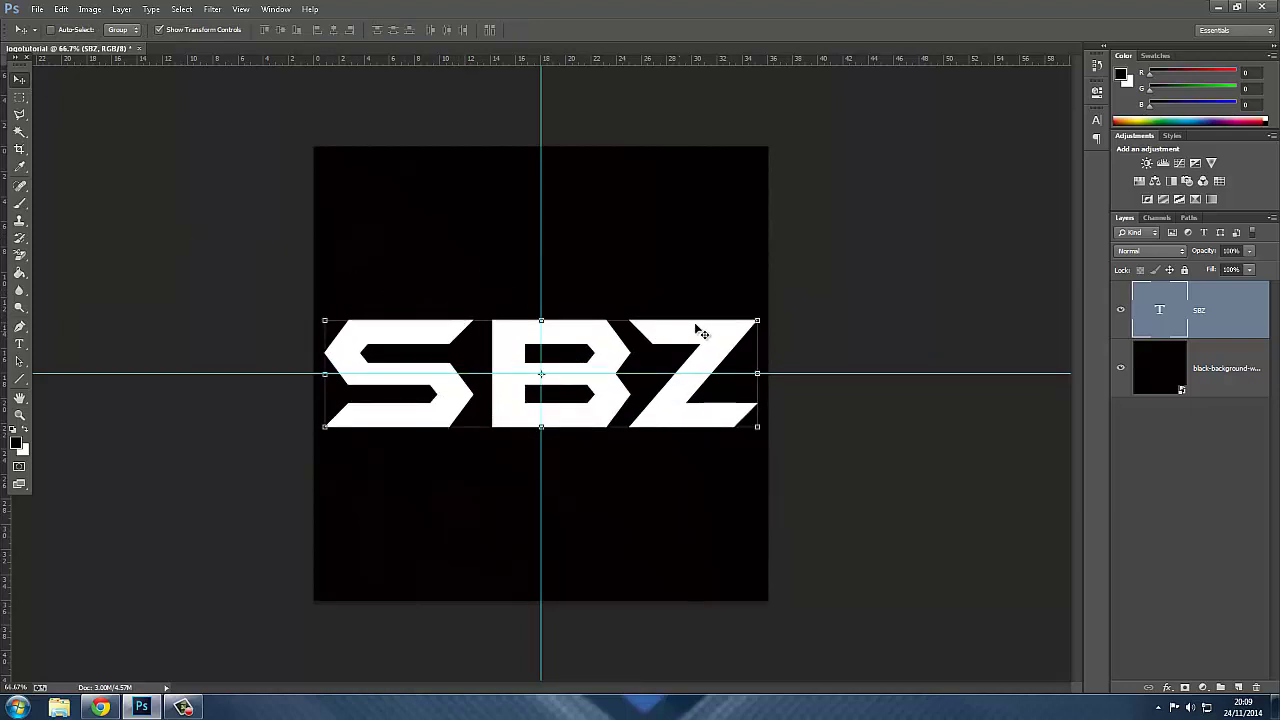
pyautogui.moveTo(542, 321); pyautogui.dragTo(555, 160)
pyautogui.moveTo(548, 246); pyautogui.dragTo(546, 312)
pyautogui.moveTo(545, 224); pyautogui.dragTo(545, 194)
pyautogui.moveTo(546, 287); pyautogui.dragTo(546, 296)
pyautogui.moveTo(545, 296); pyautogui.dragTo(545, 294)
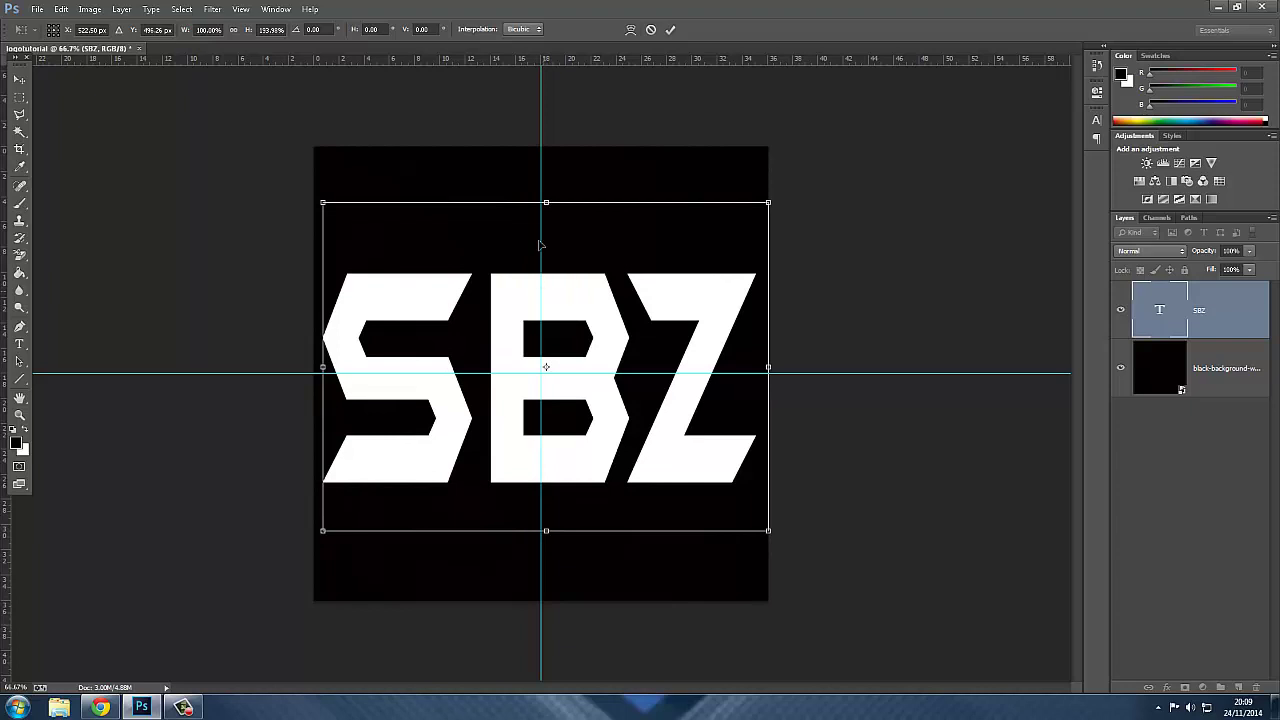
pyautogui.click(669, 30)
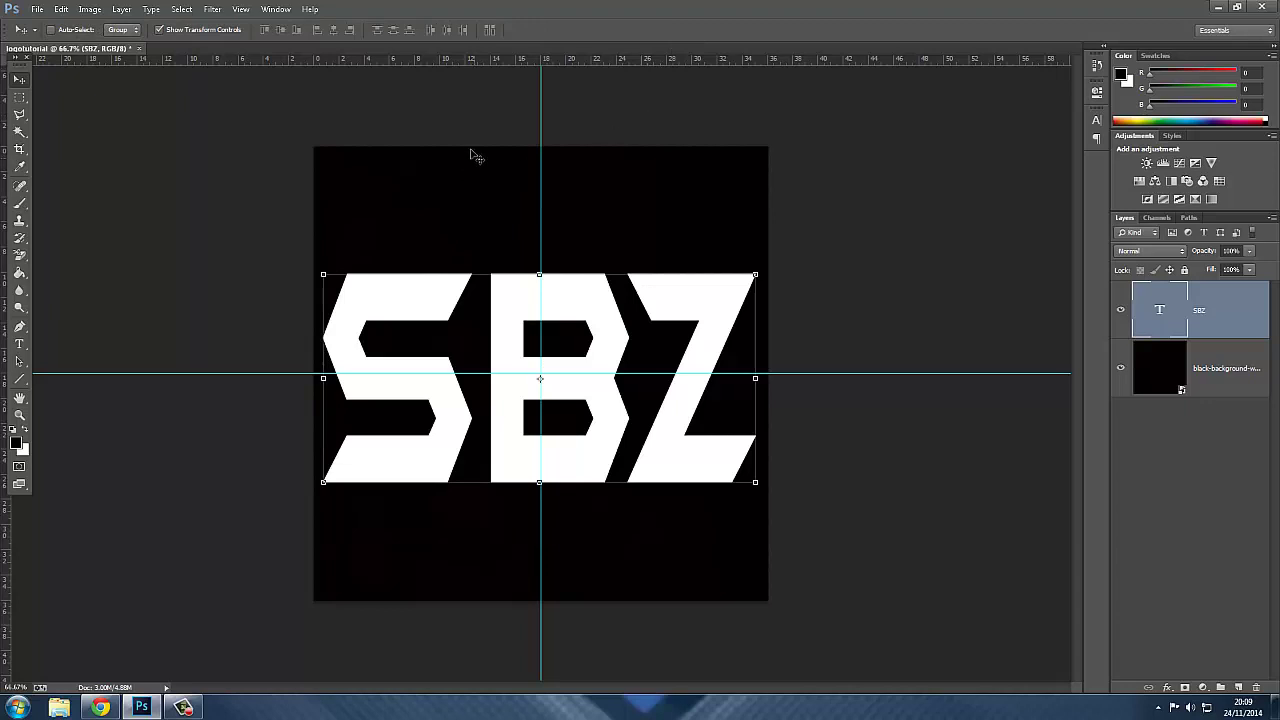
# - Rasterize the SBZ type layer with Rasterize Type from its layer menu
pyautogui.rightClick(1221, 296)
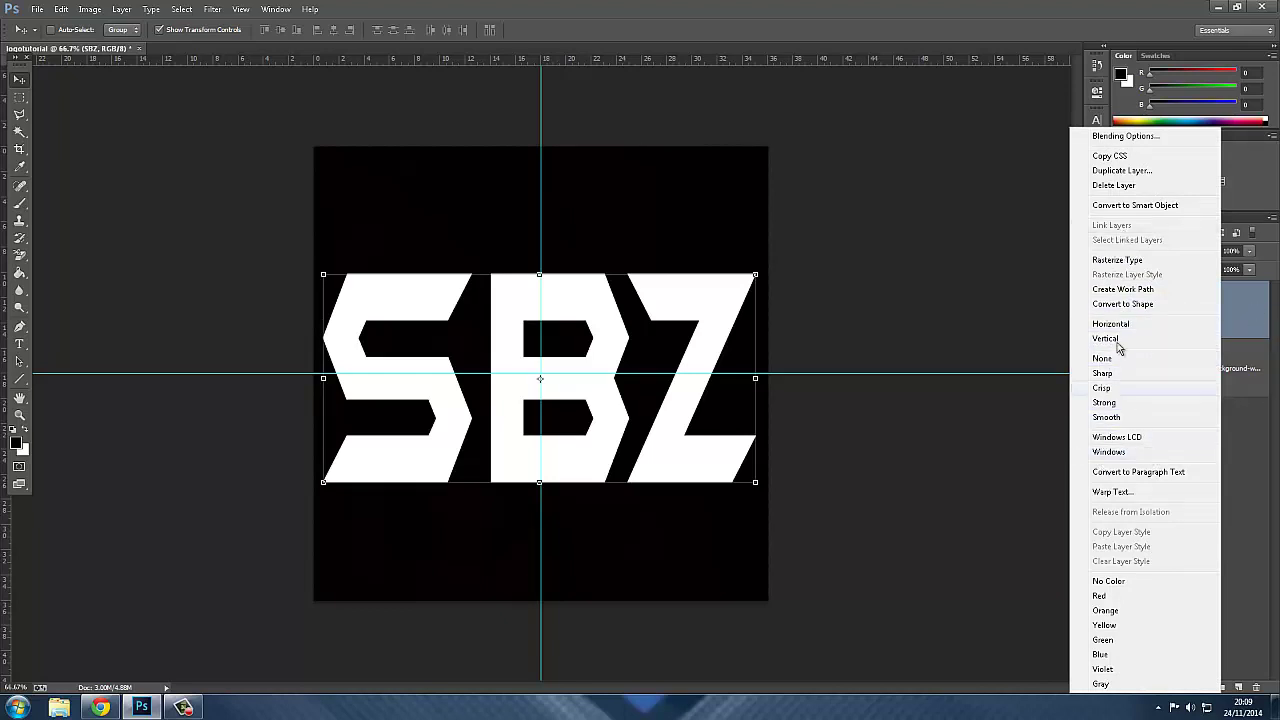
pyautogui.rightClick(1238, 316)
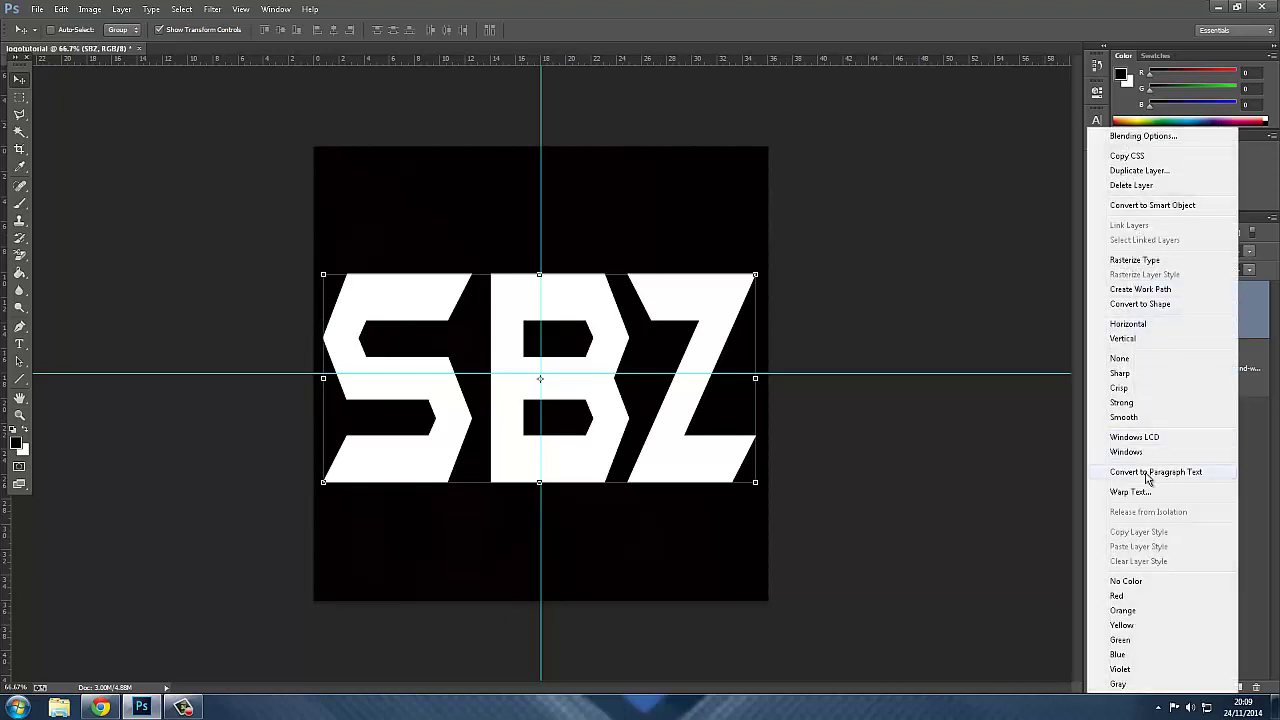
pyautogui.click(1135, 260)
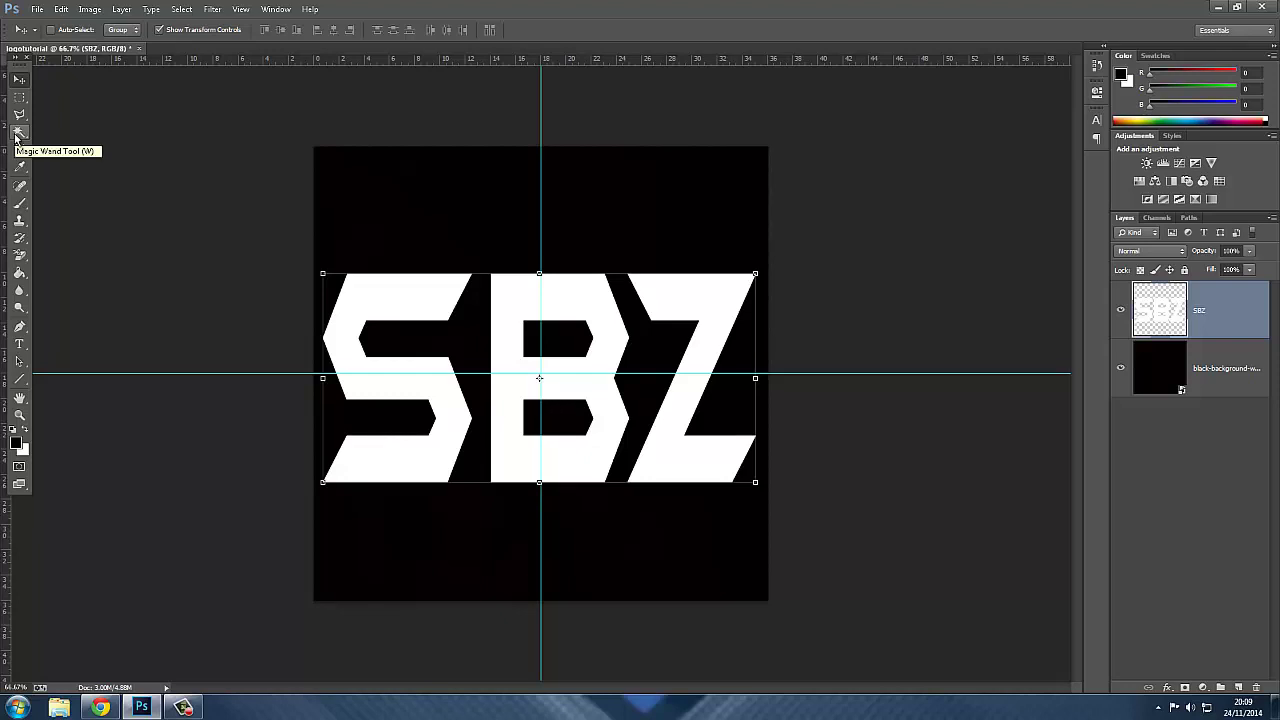
pyautogui.click(15, 138)
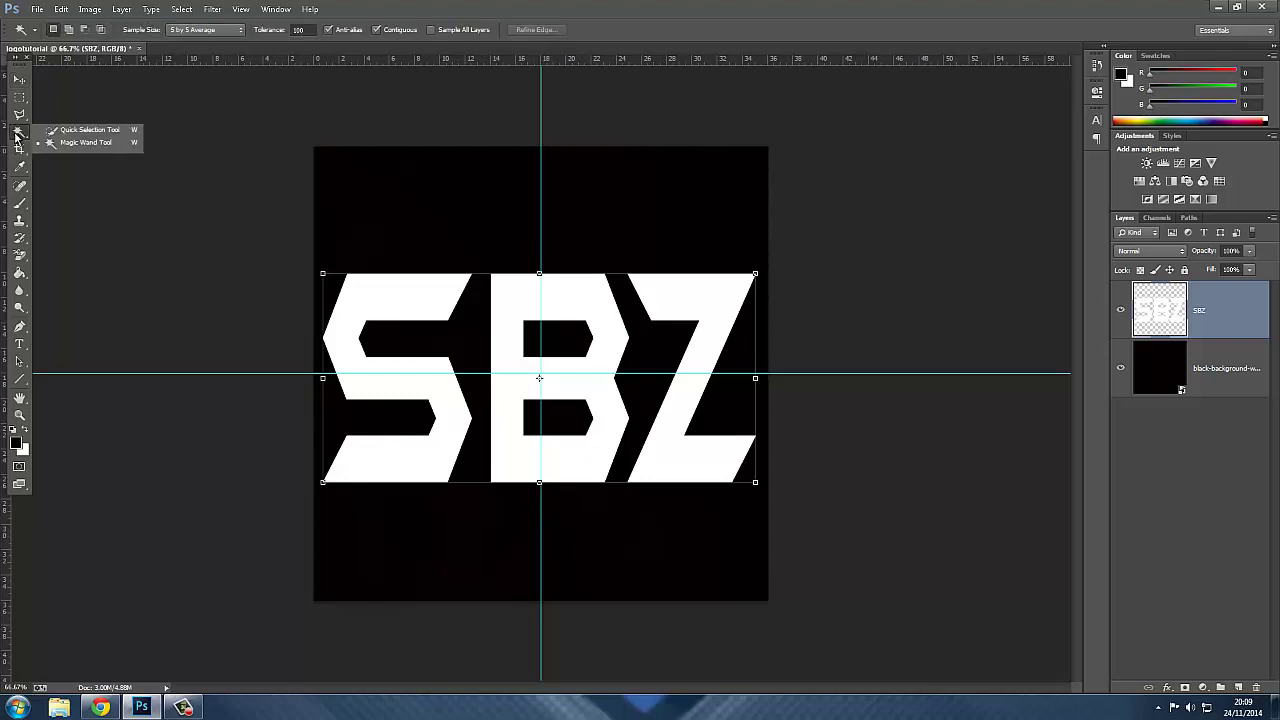
# - Choose the Polygonal Lasso Tool and zoom the canvas to 200%
pyautogui.click(20, 114)
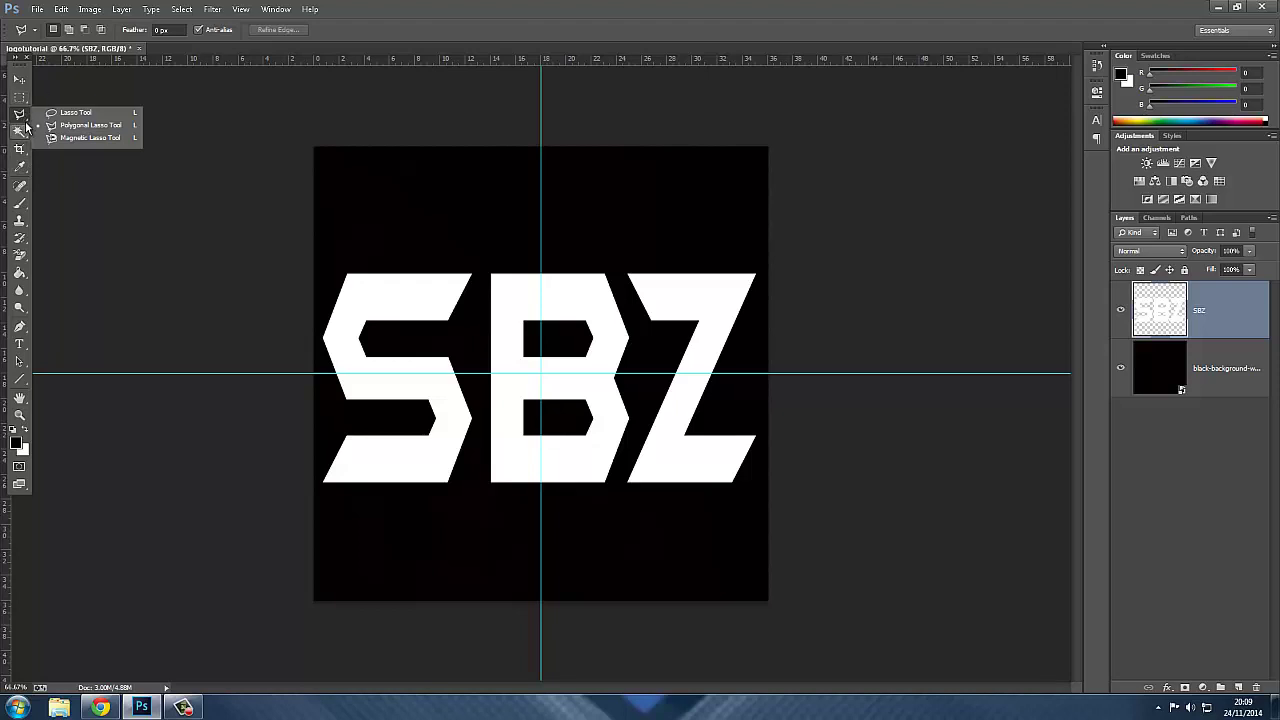
pyautogui.click(18, 121)
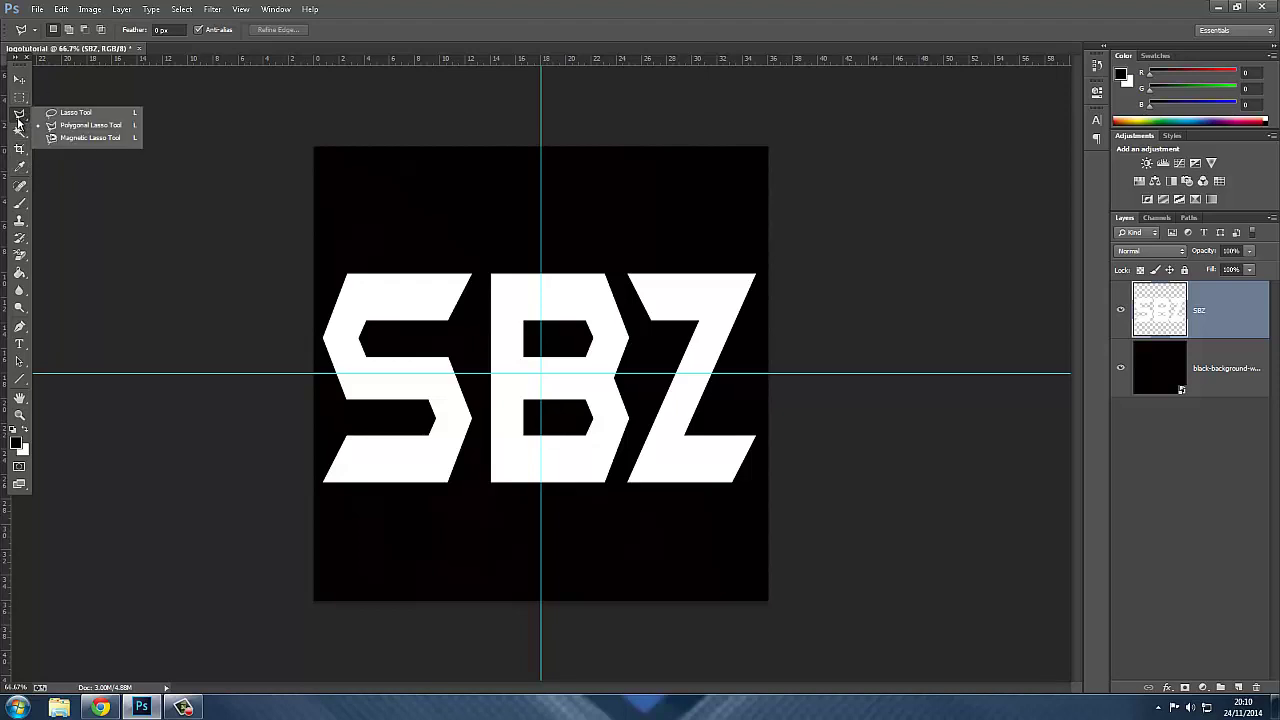
pyautogui.click(77, 127)
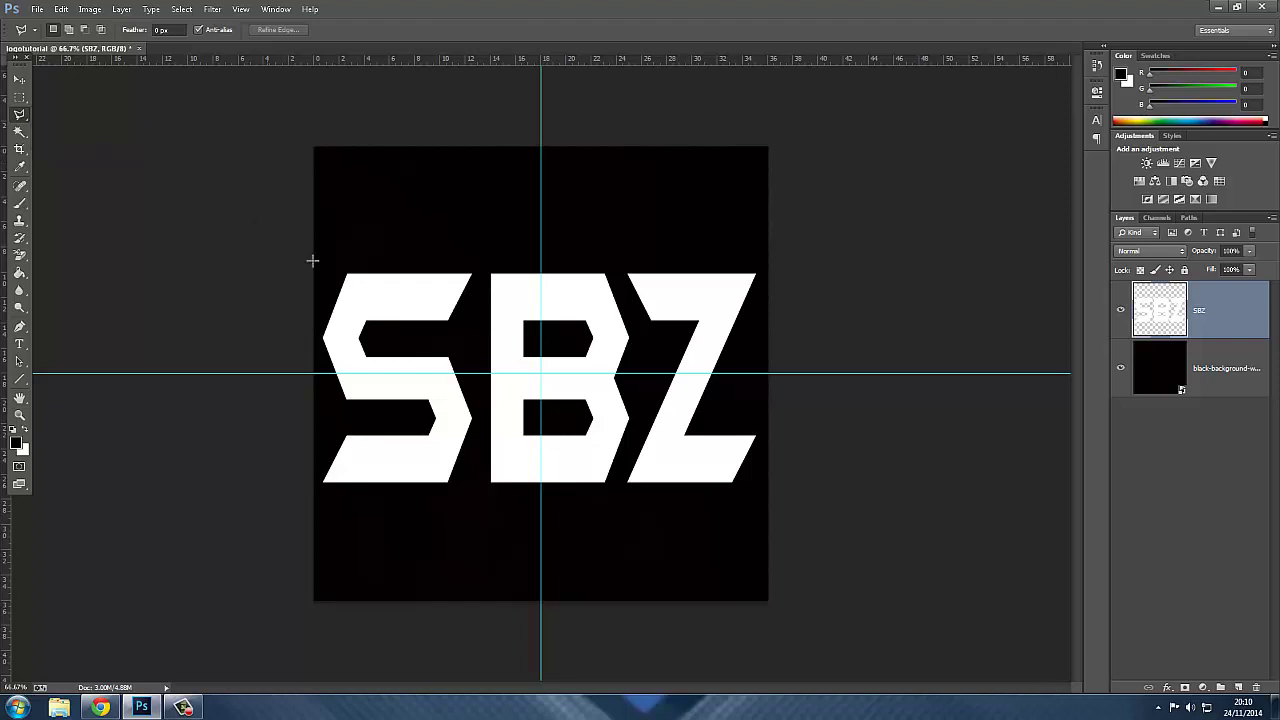
pyautogui.click(241, 9)
pyautogui.click(265, 158)
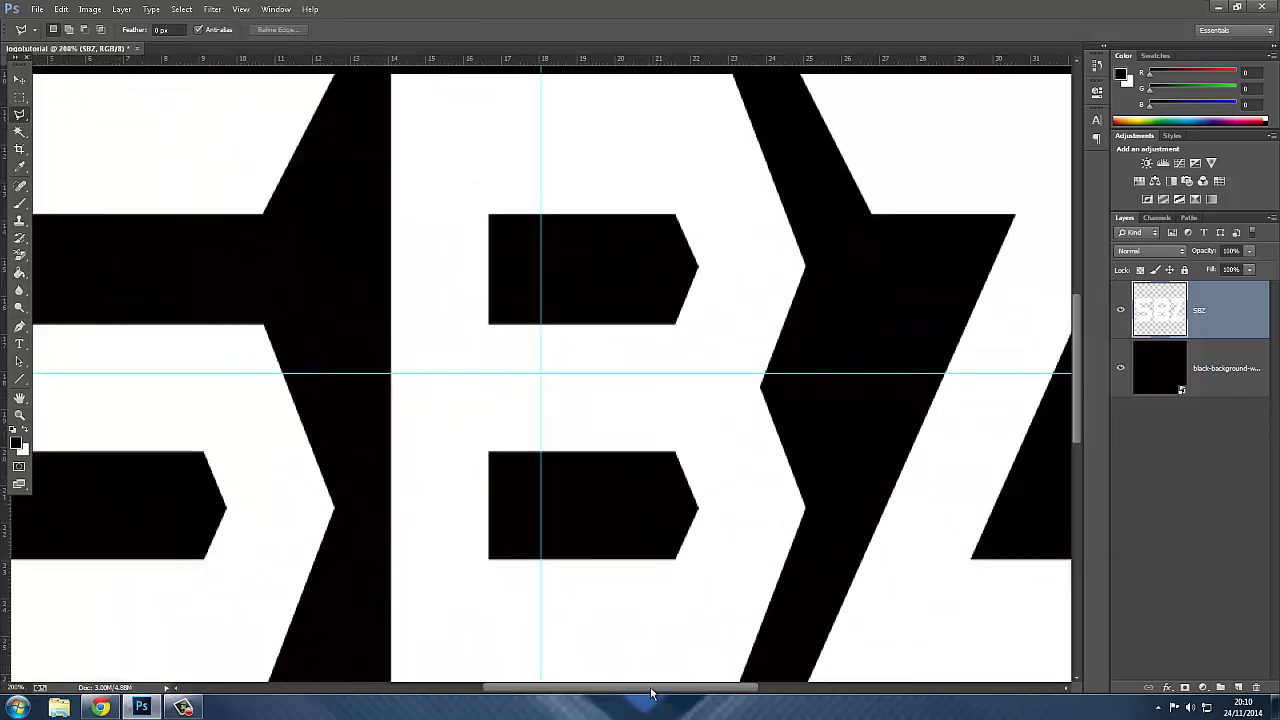
pyautogui.moveTo(650, 690); pyautogui.dragTo(534, 669)
pyautogui.scroll(1, 451, 432)
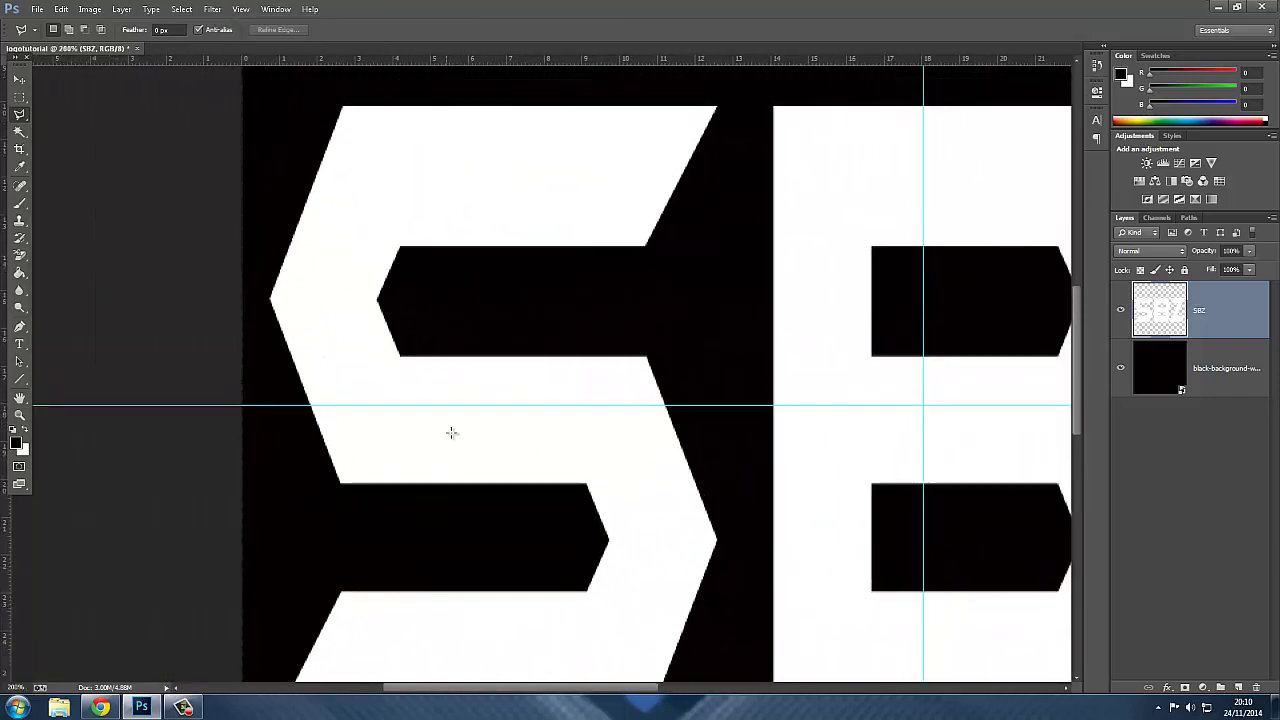
pyautogui.scroll(1, 451, 432)
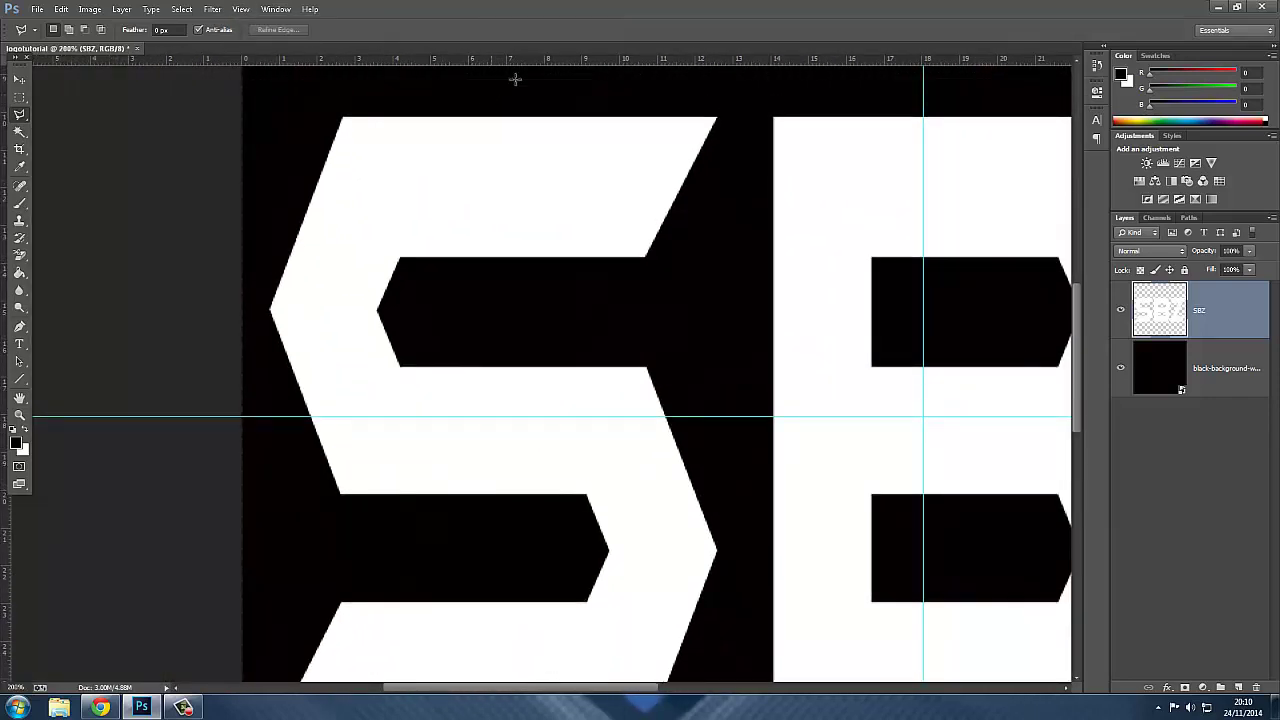
# - Cut a triangular shard from the top of the S and lift it upward
pyautogui.click(657, 96)
pyautogui.click(584, 309)
pyautogui.click(487, 94)
pyautogui.click(662, 103)
pyautogui.click(20, 79)
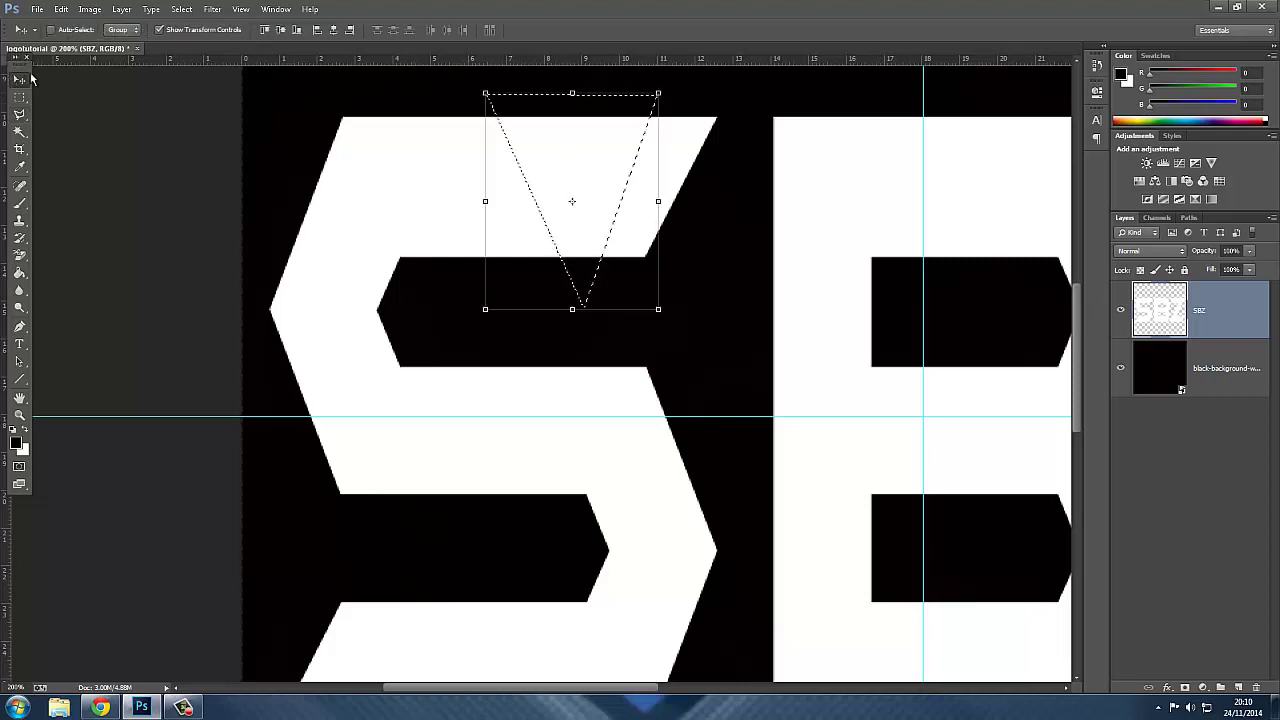
pyautogui.moveTo(581, 158)
pyautogui.mouseDown()
pyautogui.moveTo(580, 97)
pyautogui.moveTo(581, 135)
pyautogui.mouseUp()
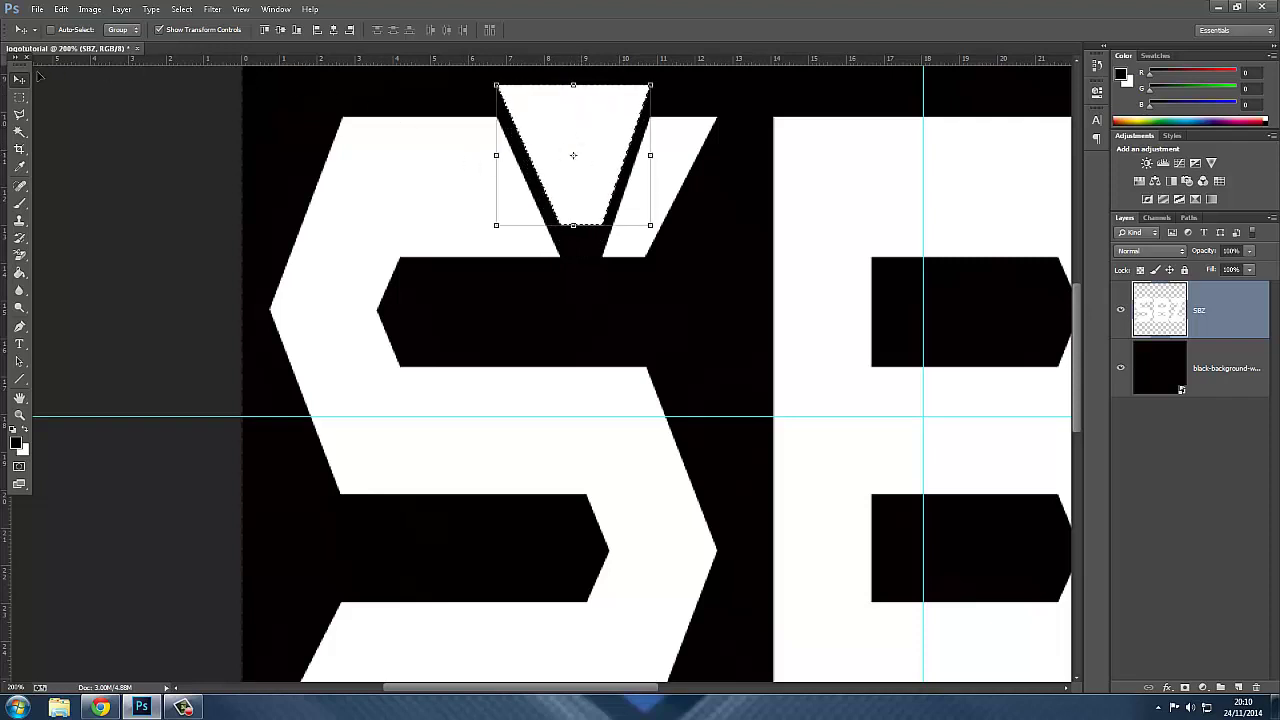
# - Cut another triangle from the S's upper left and shift it away
pyautogui.click(19, 131)
pyautogui.rightClick(19, 114)
pyautogui.click(75, 126)
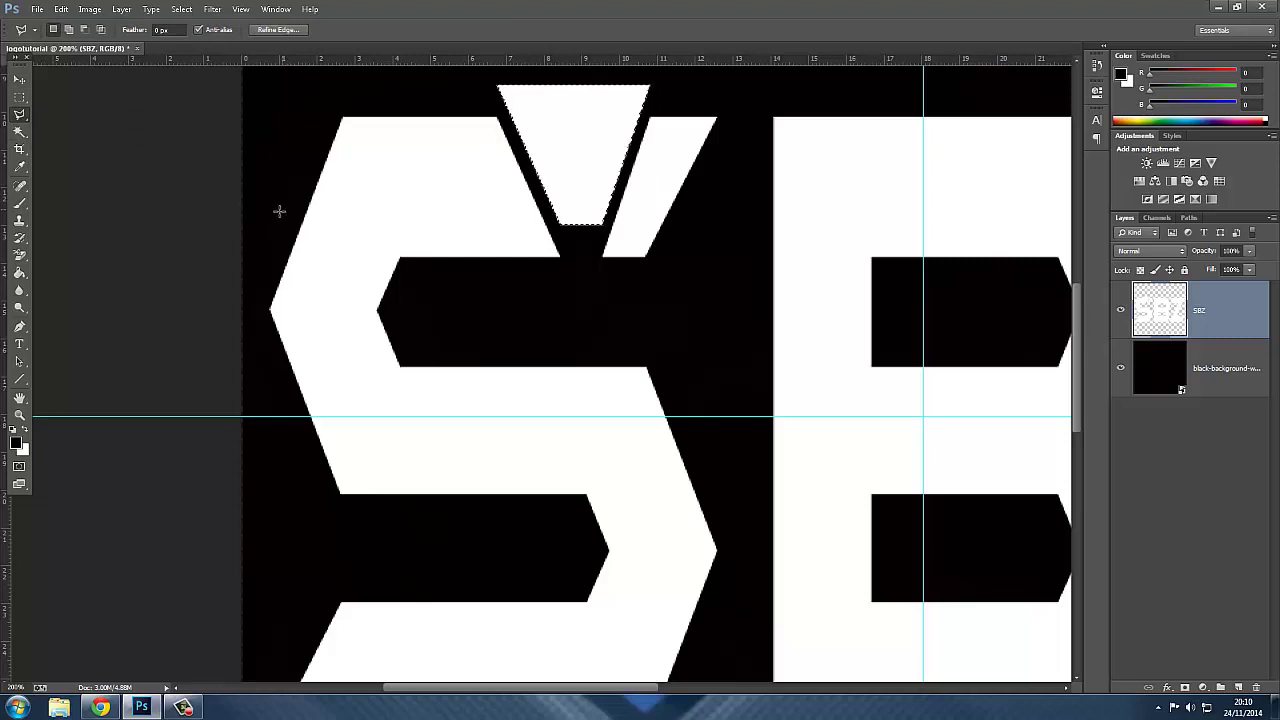
pyautogui.click(281, 209)
pyautogui.click(411, 268)
pyautogui.click(256, 270)
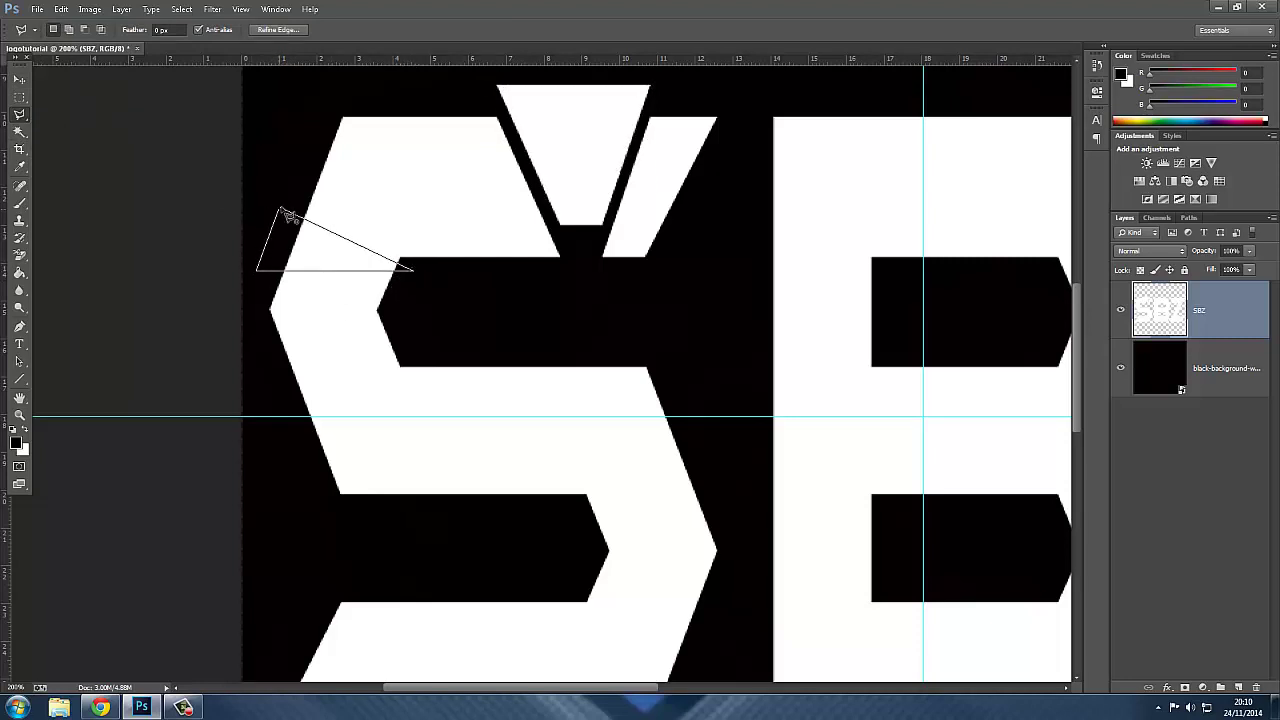
pyautogui.click(283, 210)
pyautogui.click(19, 79)
pyautogui.moveTo(274, 212)
pyautogui.mouseDown()
pyautogui.moveTo(298, 256)
pyautogui.moveTo(257, 243)
pyautogui.mouseUp()
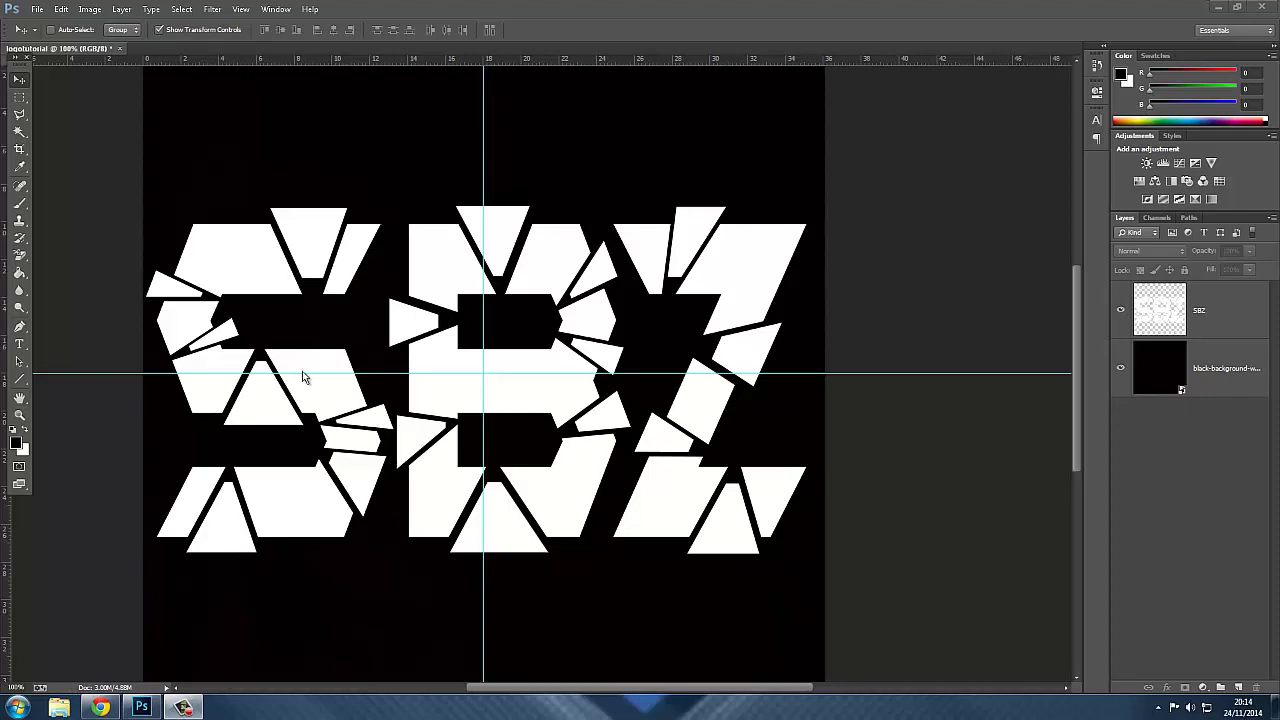
# - Open the first red grunge texture result in the Google Images search
pyautogui.click(100, 708)
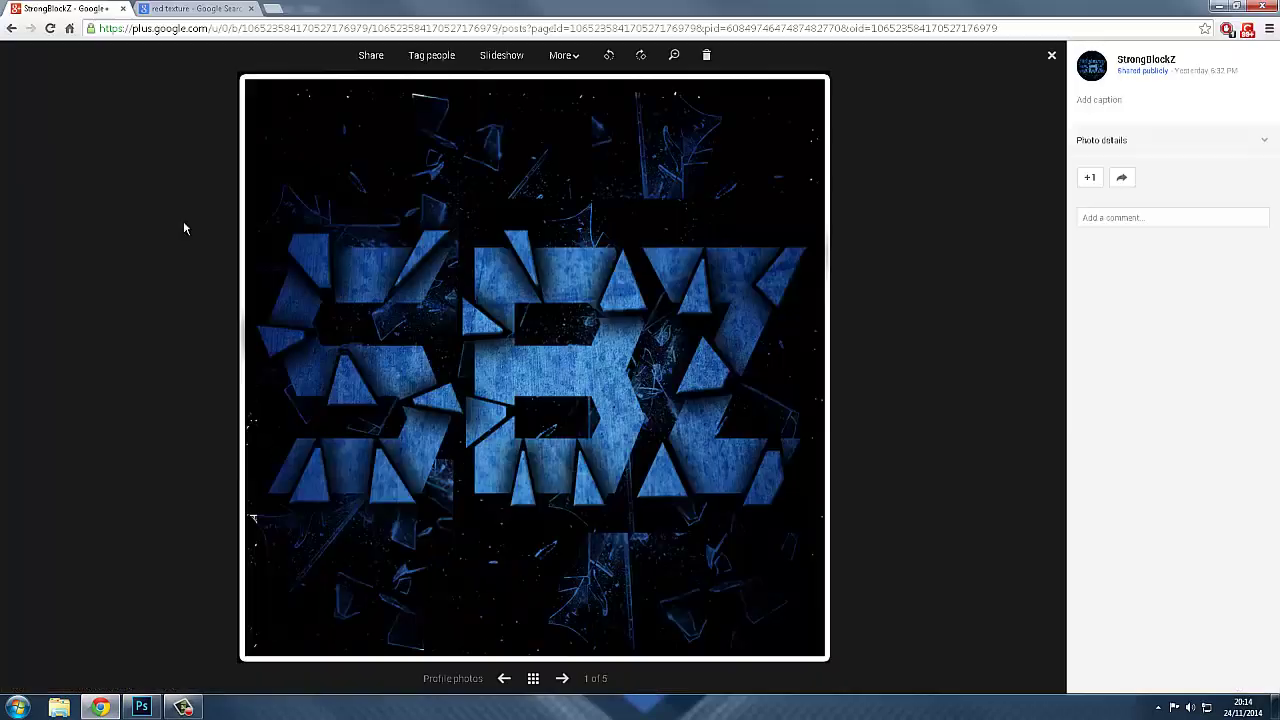
pyautogui.click(155, 8)
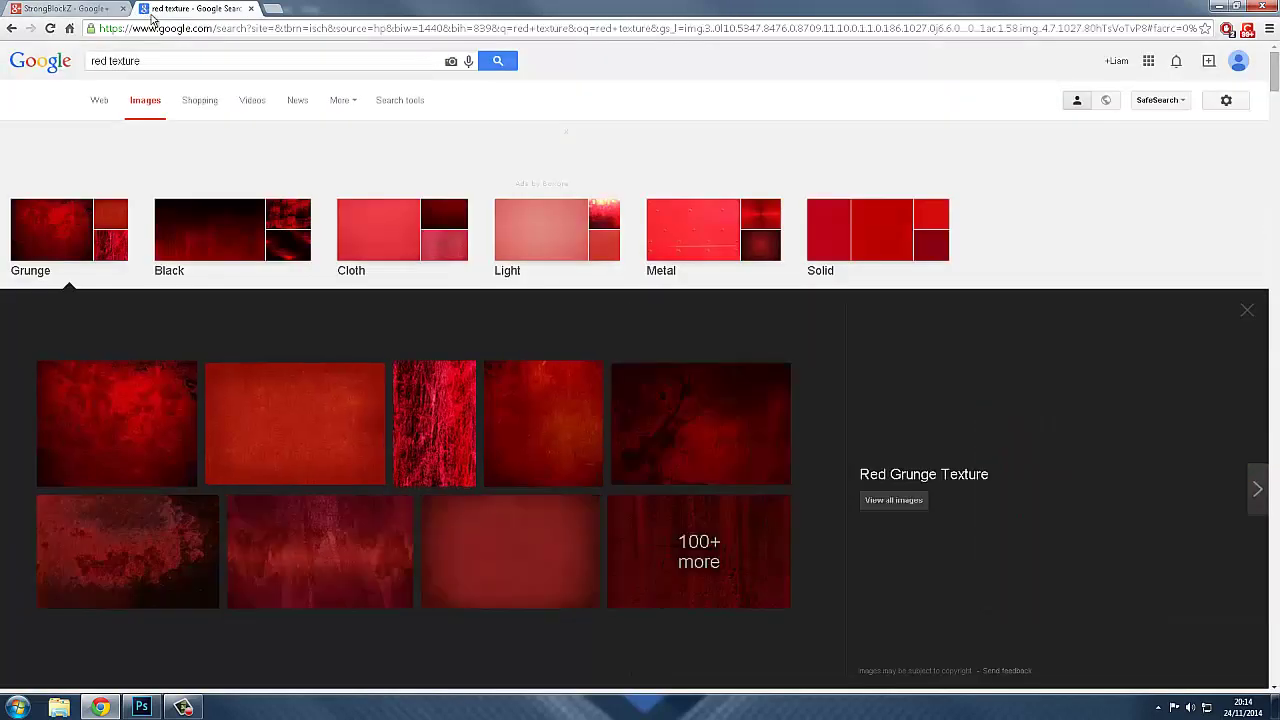
pyautogui.tripleClick(109, 63)
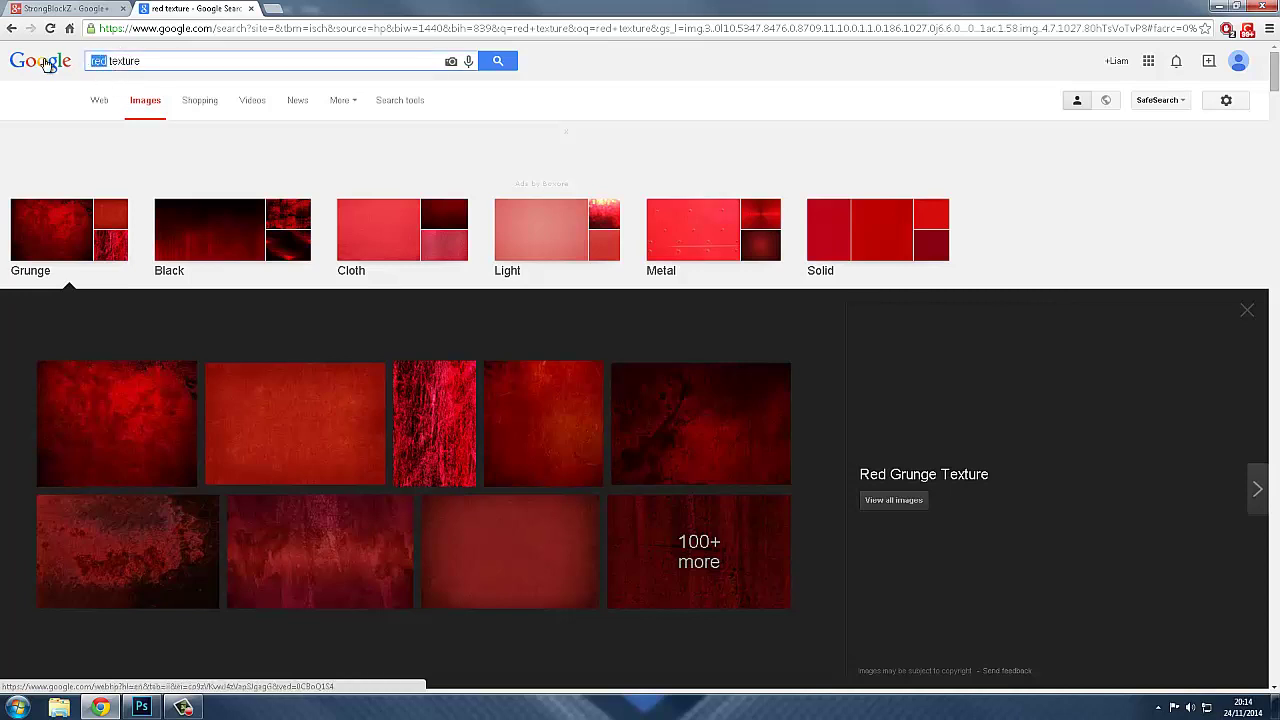
pyautogui.click(166, 61)
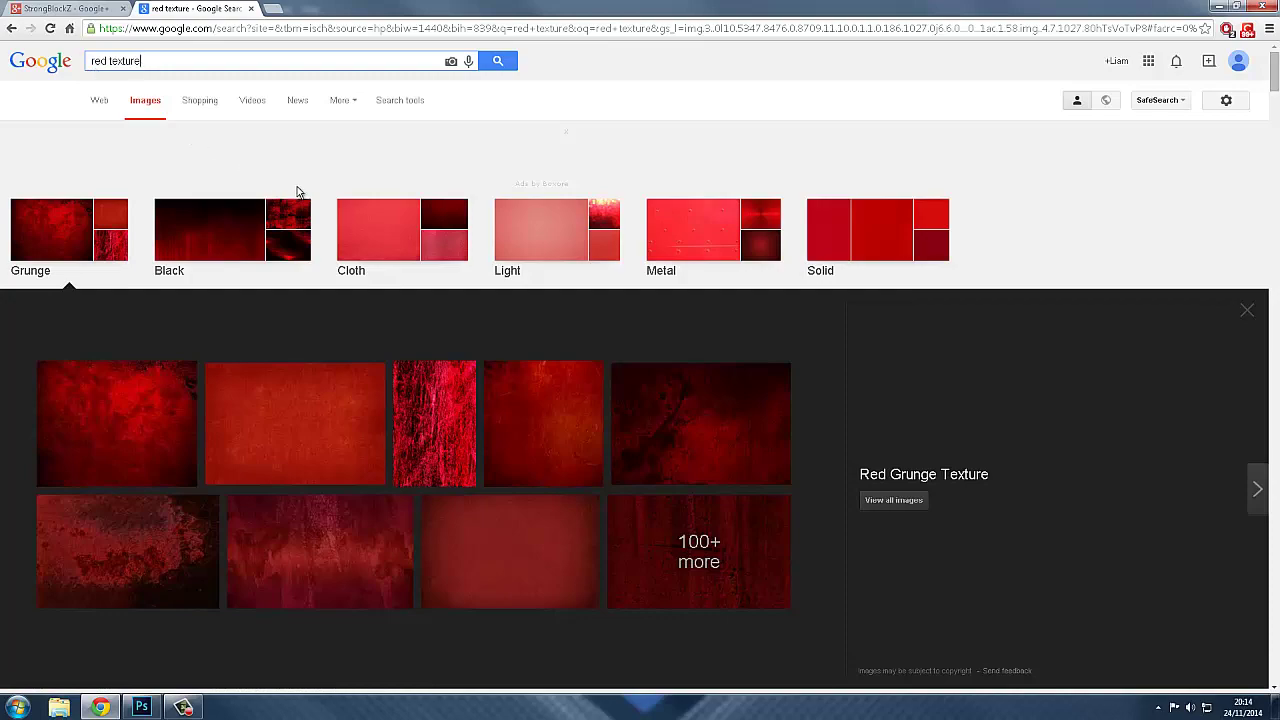
pyautogui.scroll(-3, 314, 200)
pyautogui.scroll(3, 457, 249)
pyautogui.scroll(-3, 466, 286)
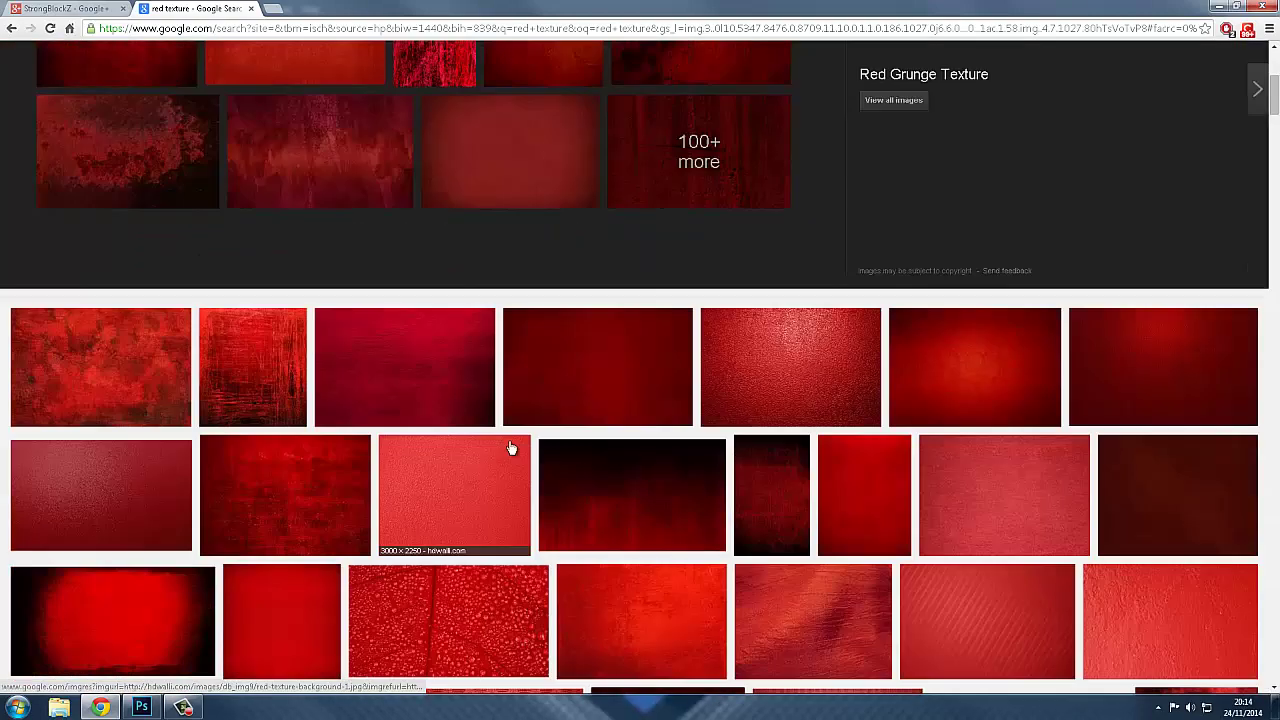
pyautogui.scroll(4, 300, 402)
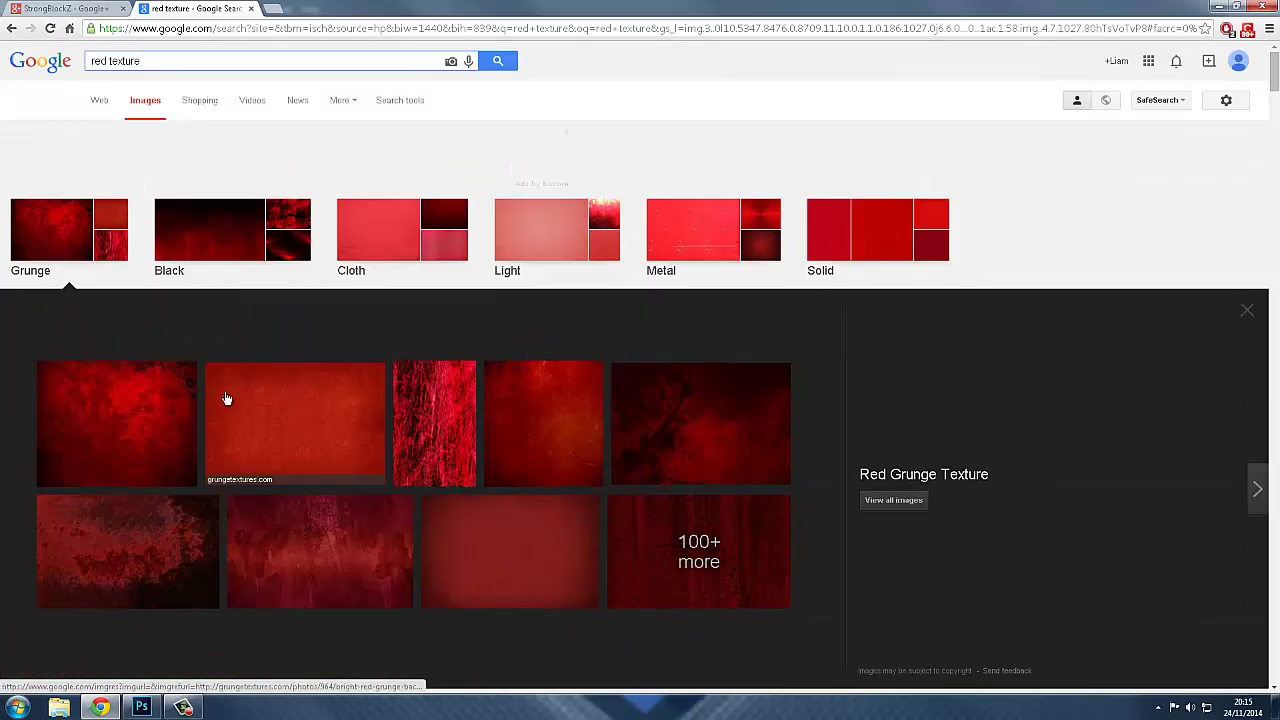
pyautogui.click(170, 398)
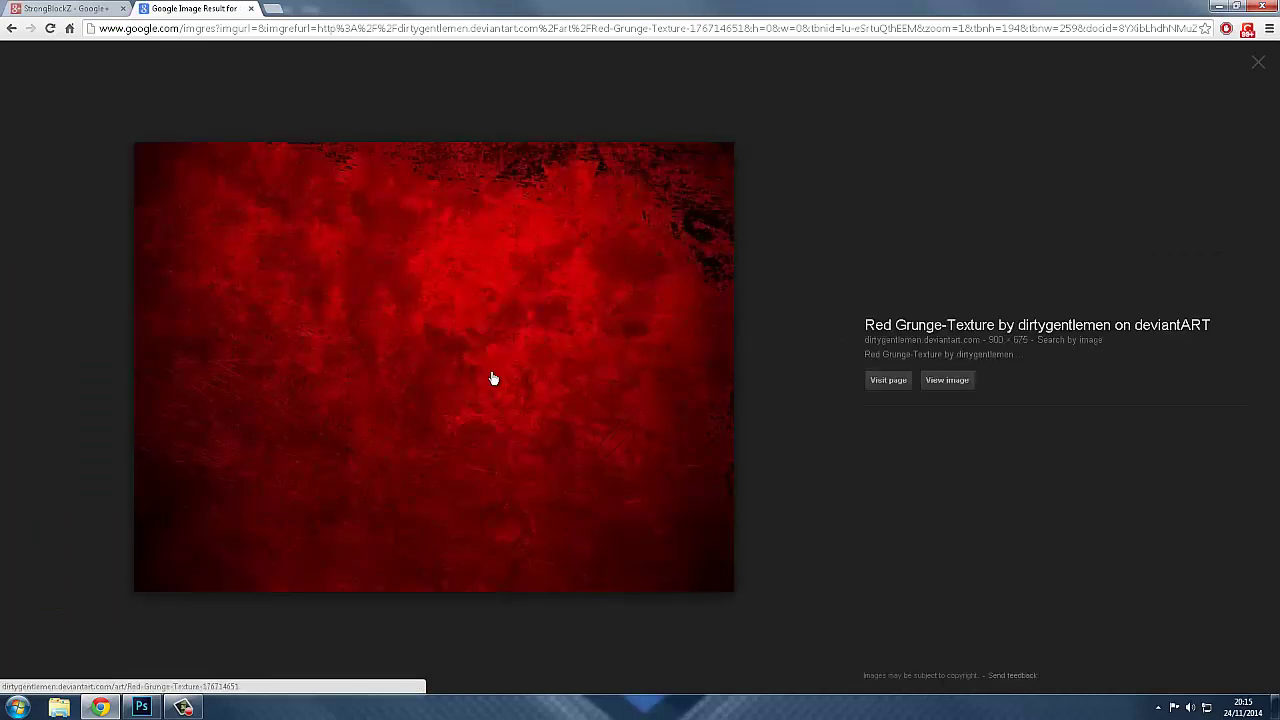
# - Save it as Red_Grunge_Texture_by_dirtygentlemen.jpg in video puzzle and return to Photoshop
pyautogui.rightClick(492, 378)
pyautogui.click(538, 463)
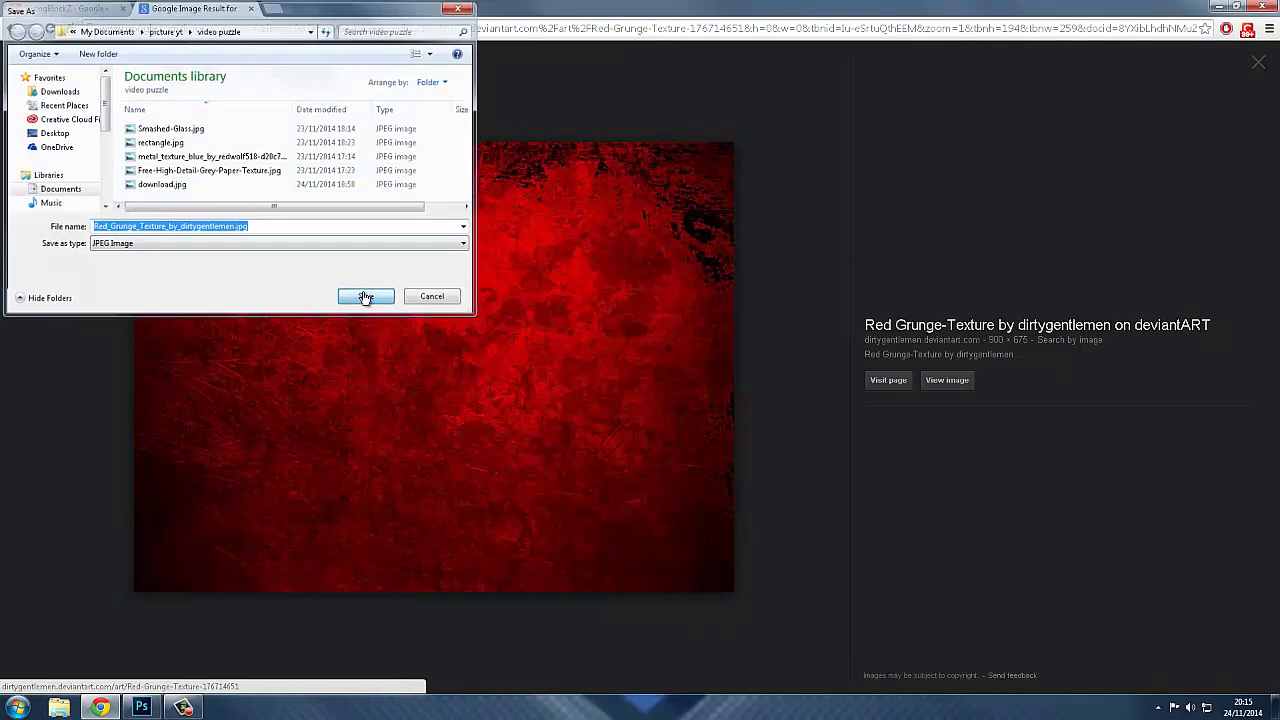
pyautogui.click(366, 297)
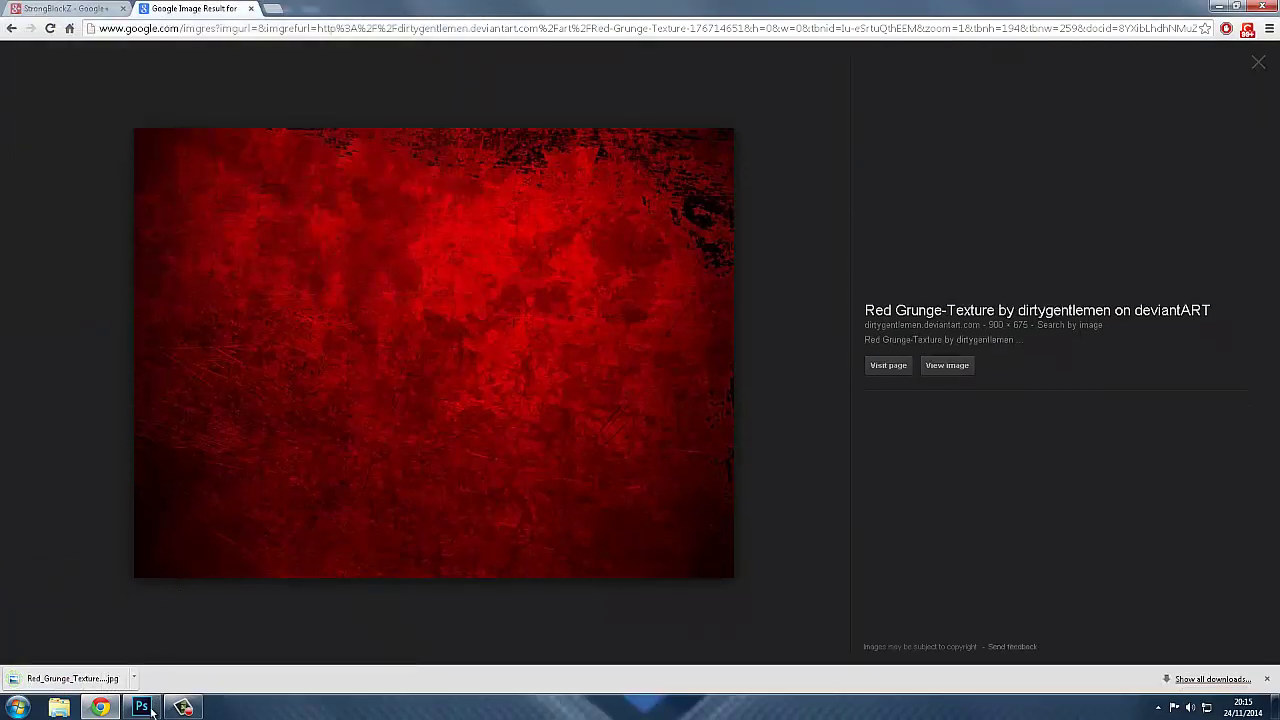
pyautogui.click(150, 709)
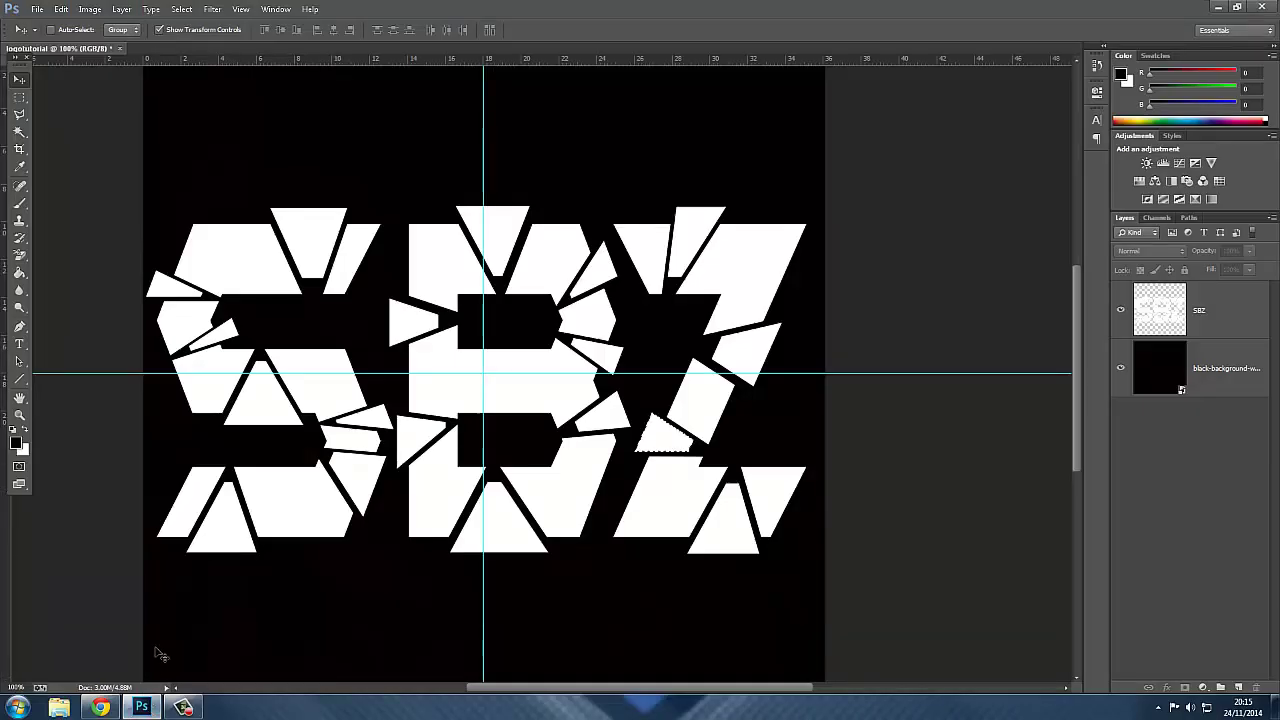
# - Place the Red_Grunge_Texture image from the video puzzle folder as a new layer
pyautogui.click(38, 9)
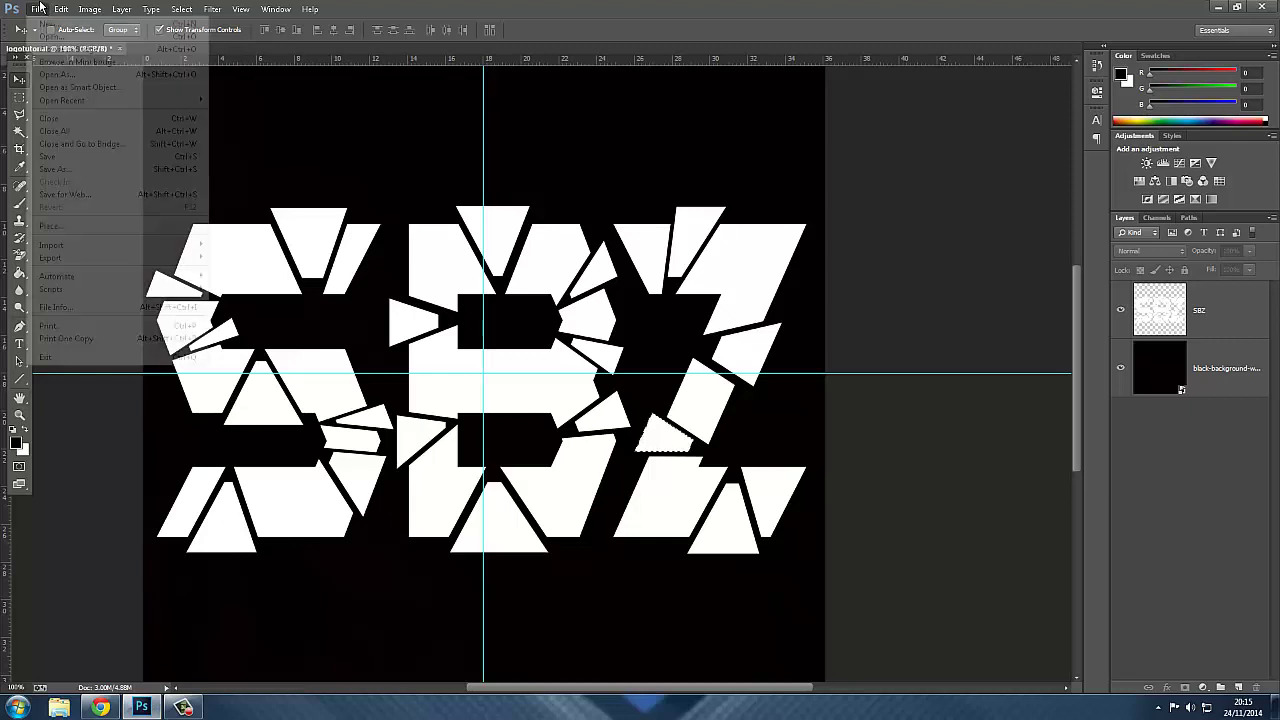
pyautogui.click(85, 226)
pyautogui.doubleClick(259, 387)
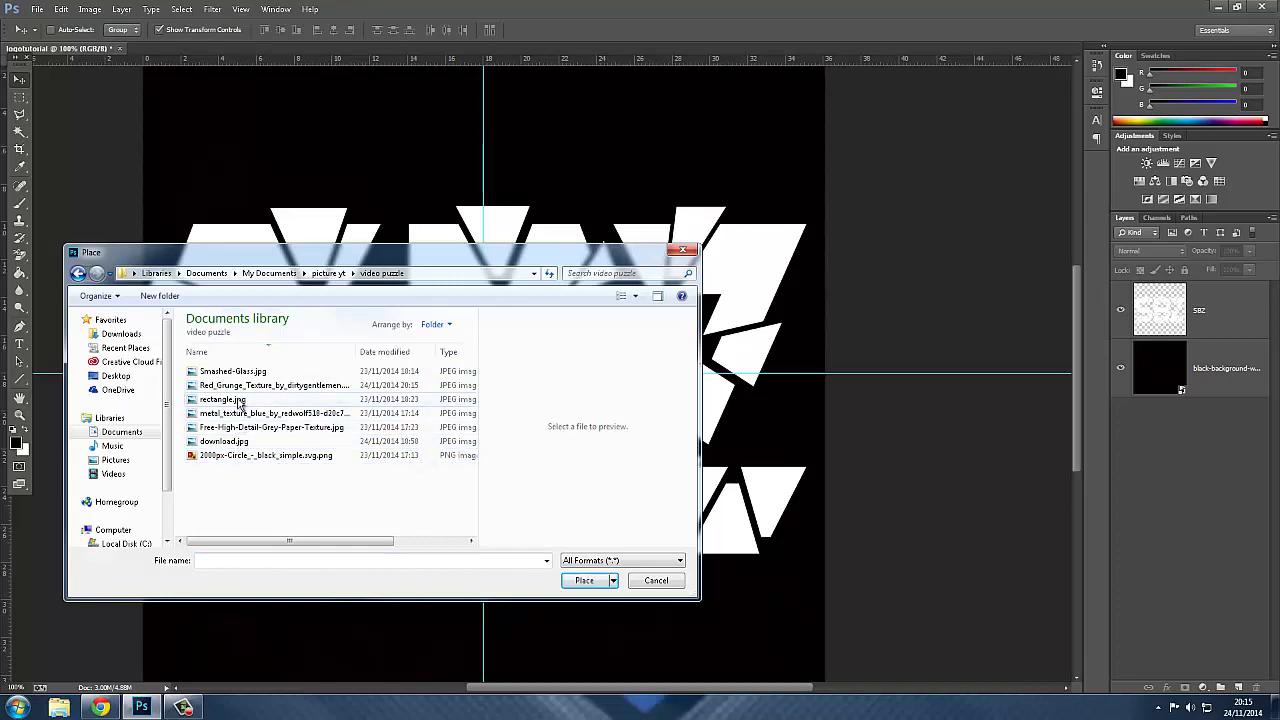
pyautogui.doubleClick(265, 385)
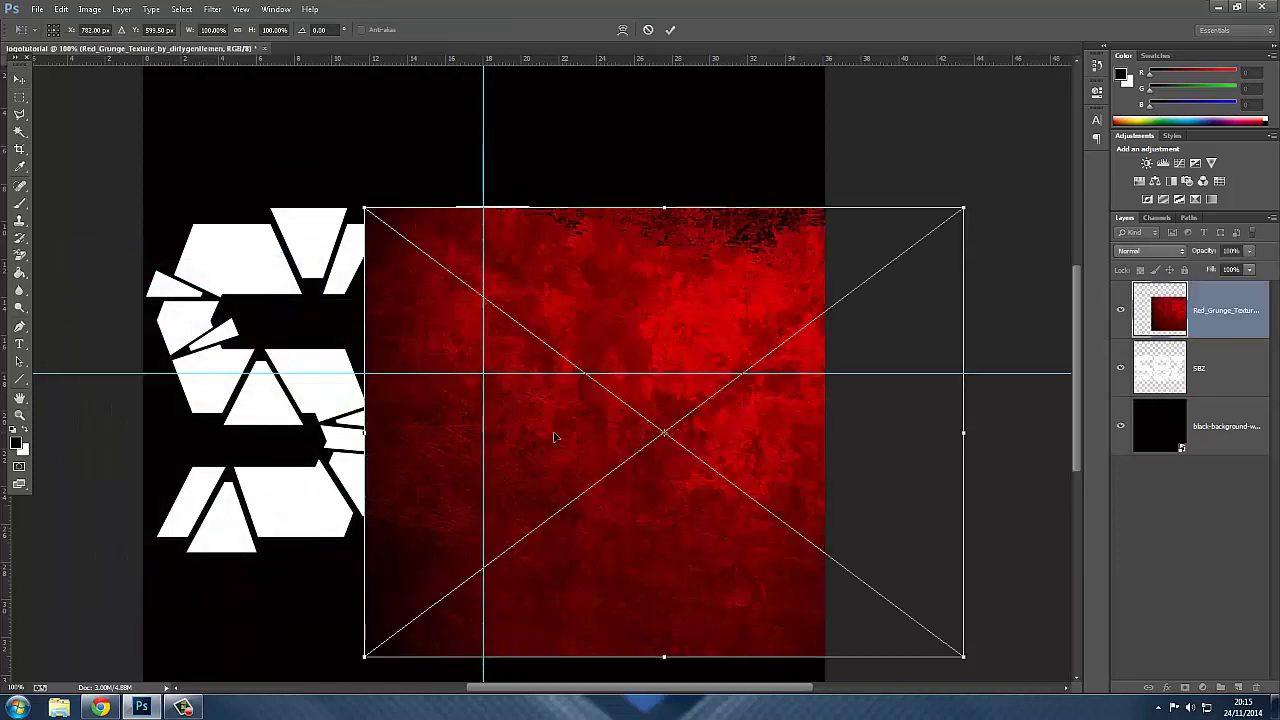
# - Stretch the grunge texture to cover the whole square canvas and commit it
pyautogui.moveTo(334, 409)
pyautogui.mouseDown()
pyautogui.moveTo(372, 412)
pyautogui.moveTo(350, 405)
pyautogui.mouseUp()
pyautogui.moveTo(742, 399); pyautogui.dragTo(821, 403)
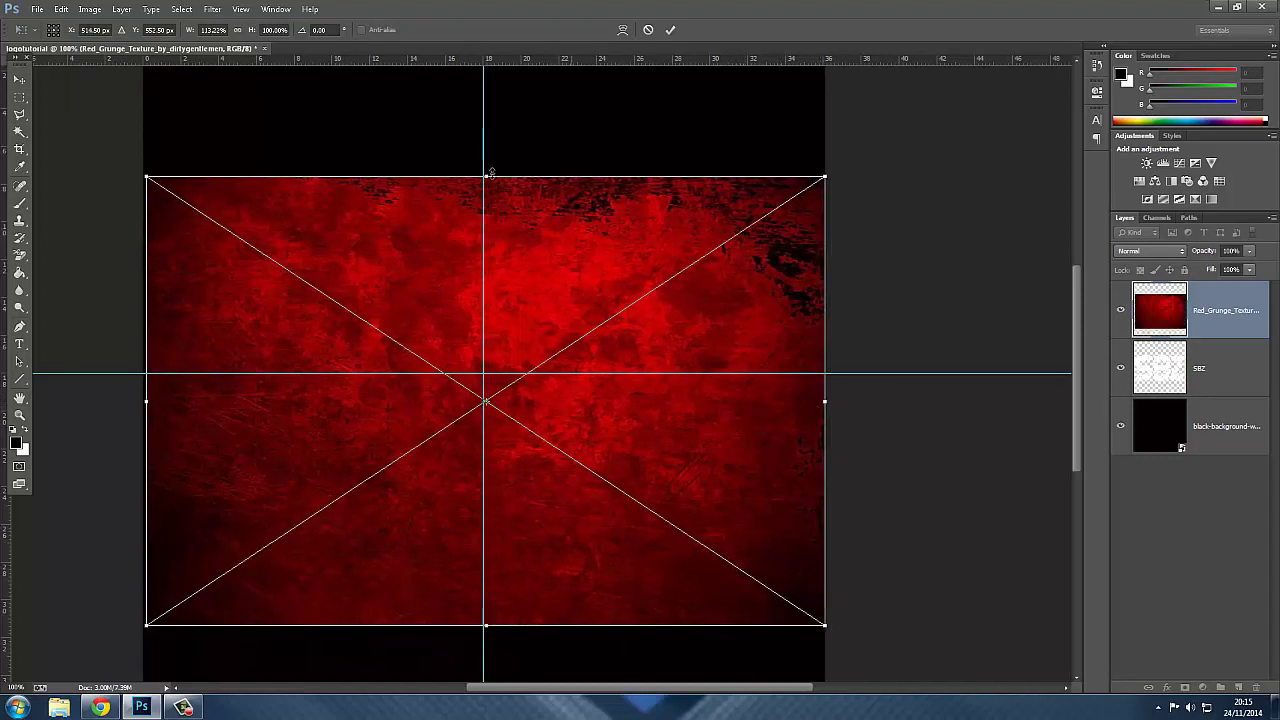
pyautogui.moveTo(494, 172); pyautogui.dragTo(520, 78)
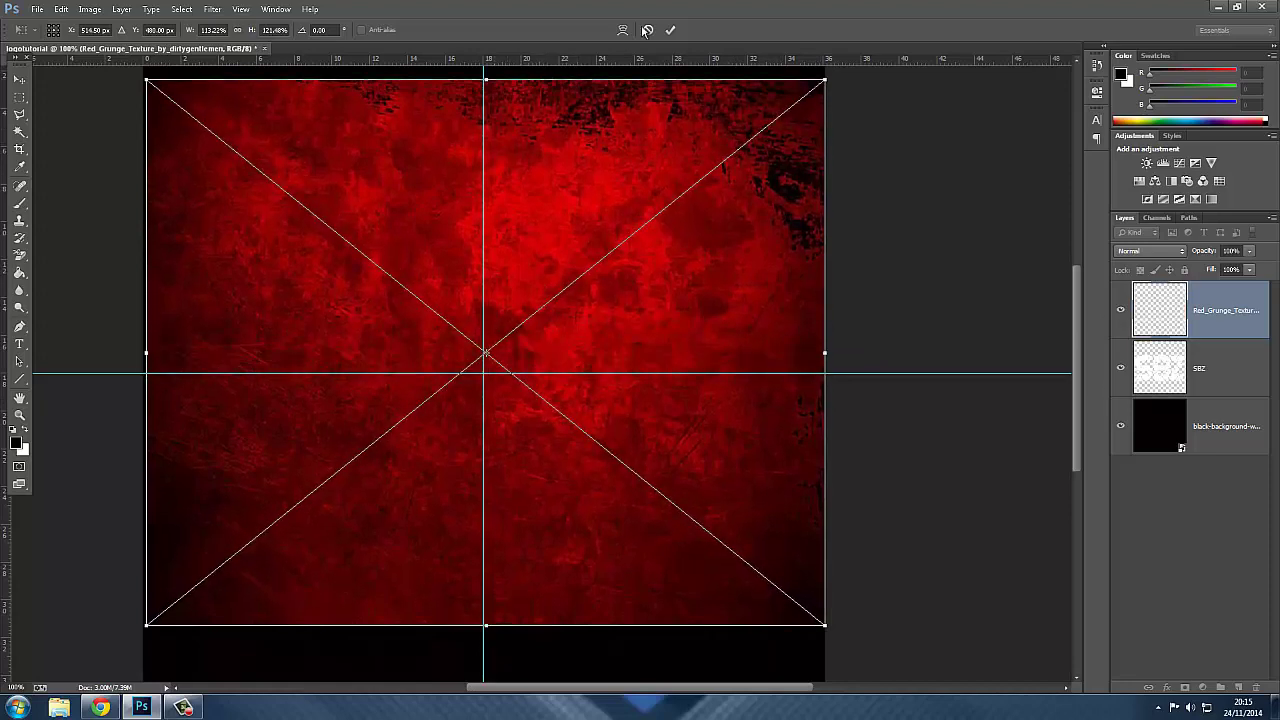
pyautogui.click(240, 9)
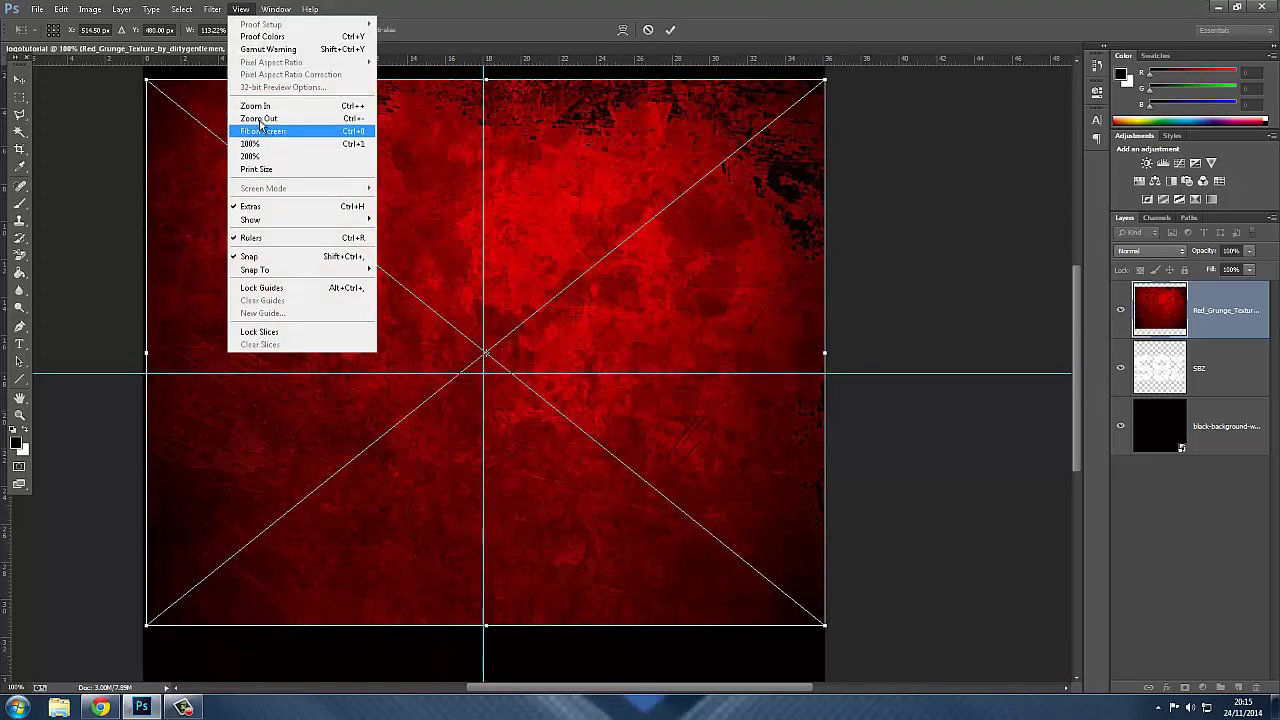
pyautogui.click(300, 124)
pyautogui.moveTo(542, 177); pyautogui.dragTo(543, 152)
pyautogui.moveTo(543, 541); pyautogui.dragTo(567, 595)
pyautogui.moveTo(550, 150); pyautogui.dragTo(551, 152)
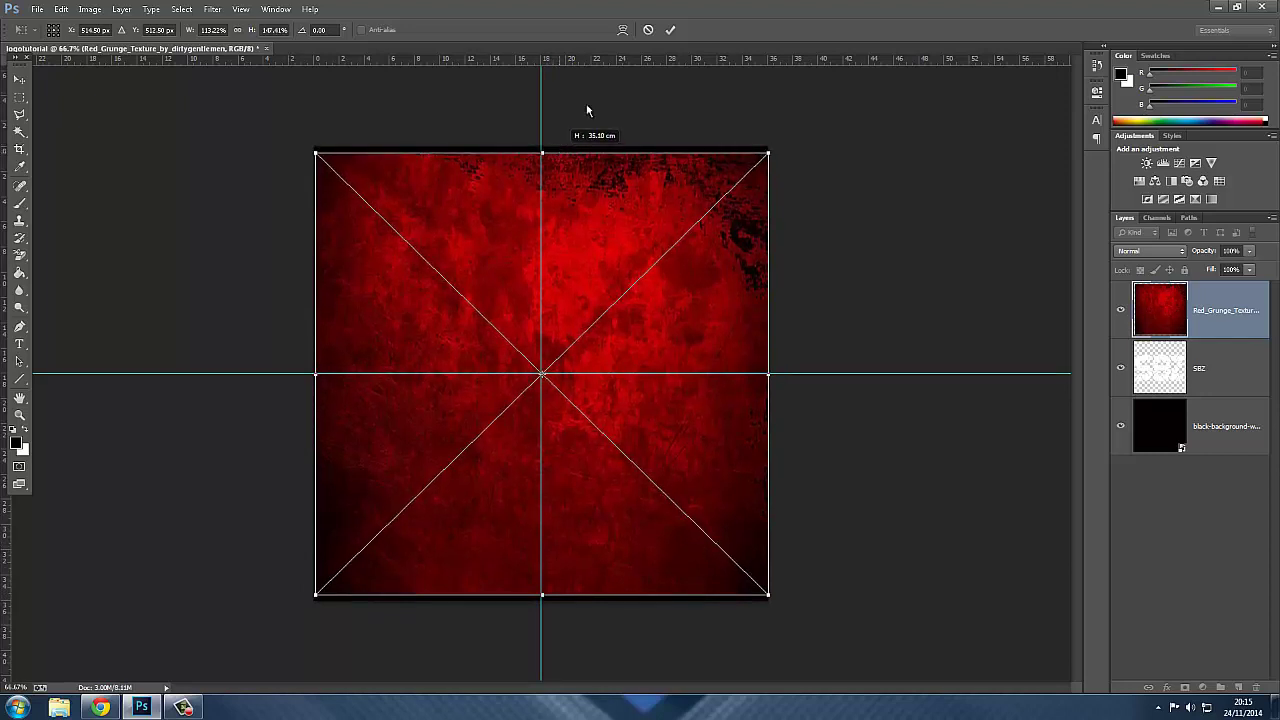
pyautogui.click(672, 30)
# - Set the grunge texture layer's blend mode to Multiply
pyautogui.click(1178, 252)
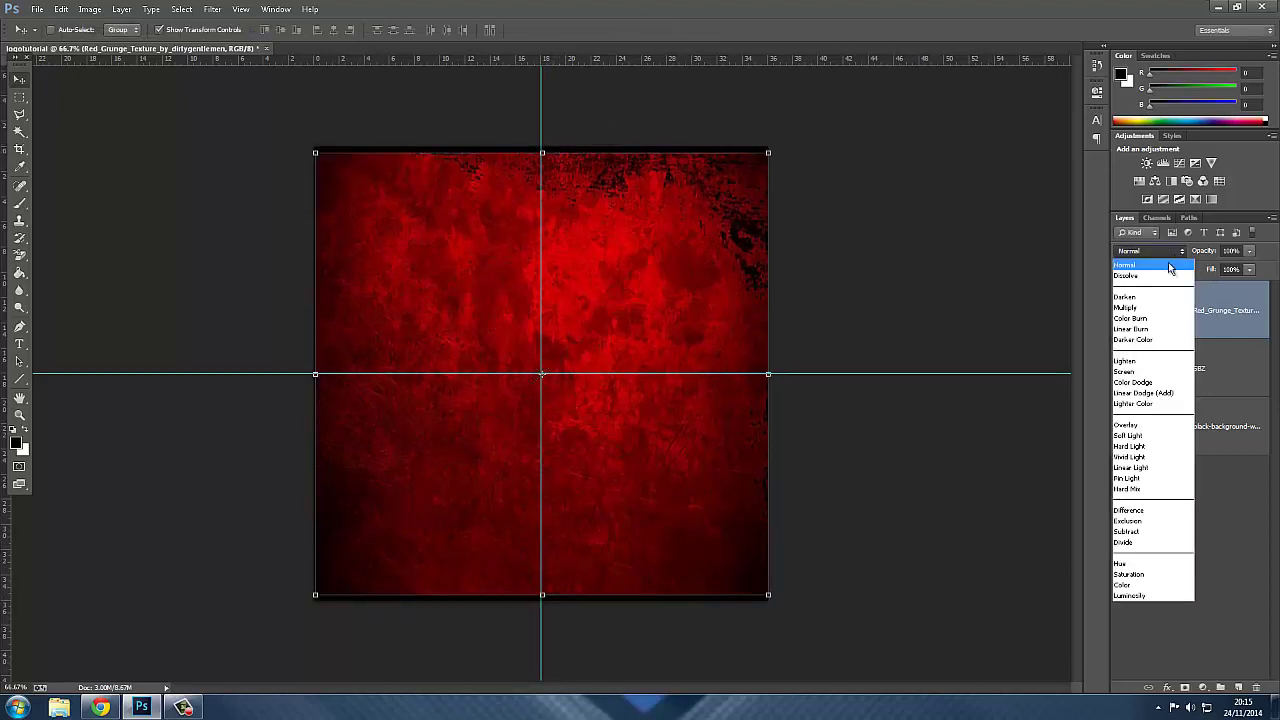
pyautogui.click(1187, 252)
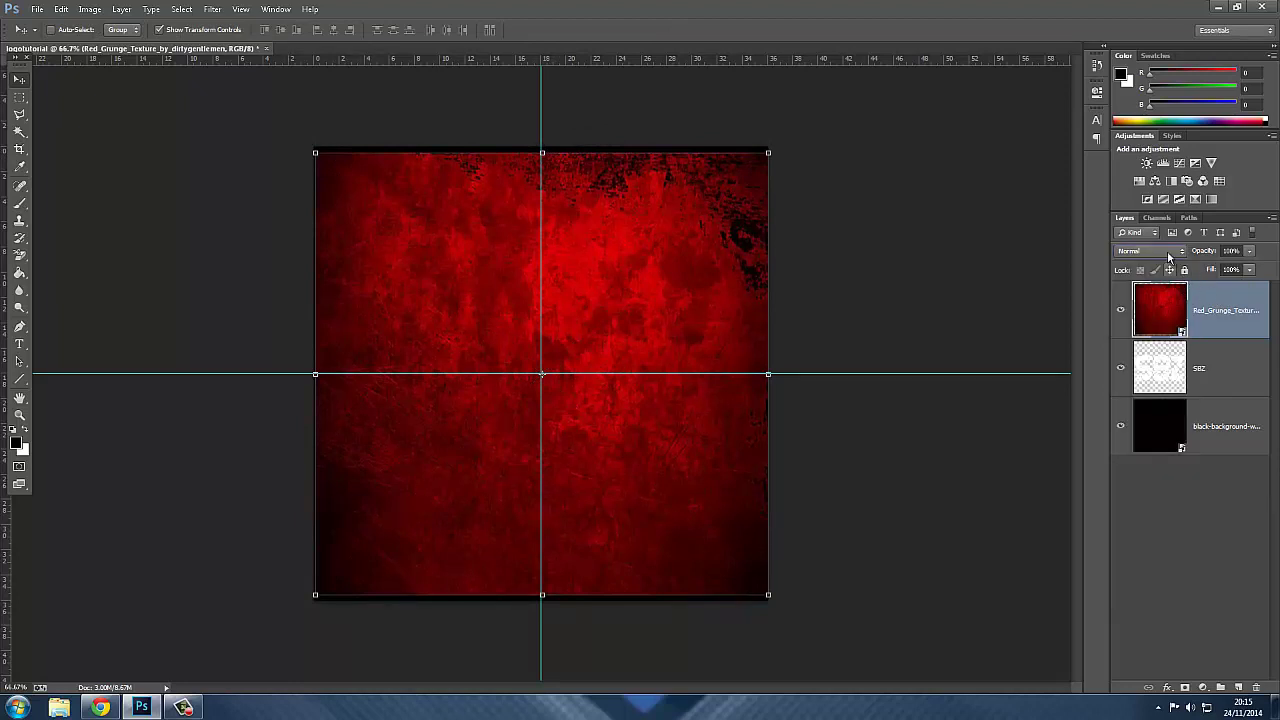
pyautogui.click(1167, 252)
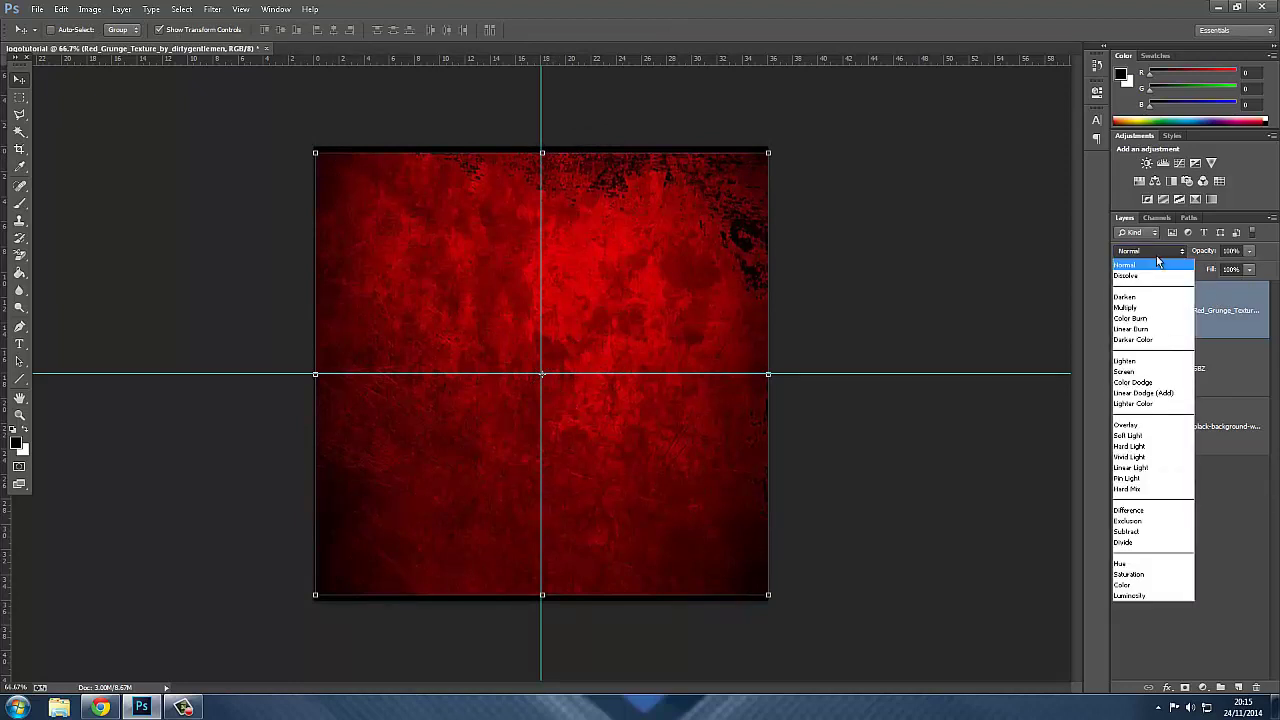
pyautogui.click(1143, 310)
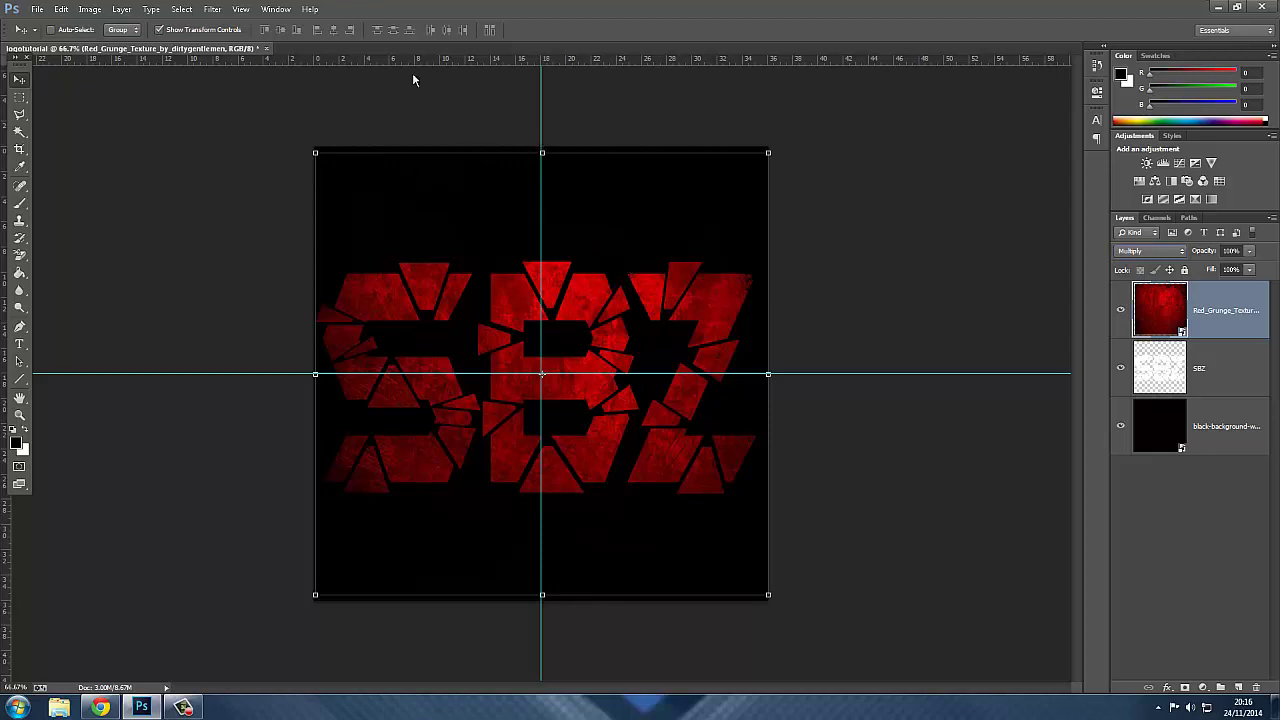
pyautogui.click(1216, 528)
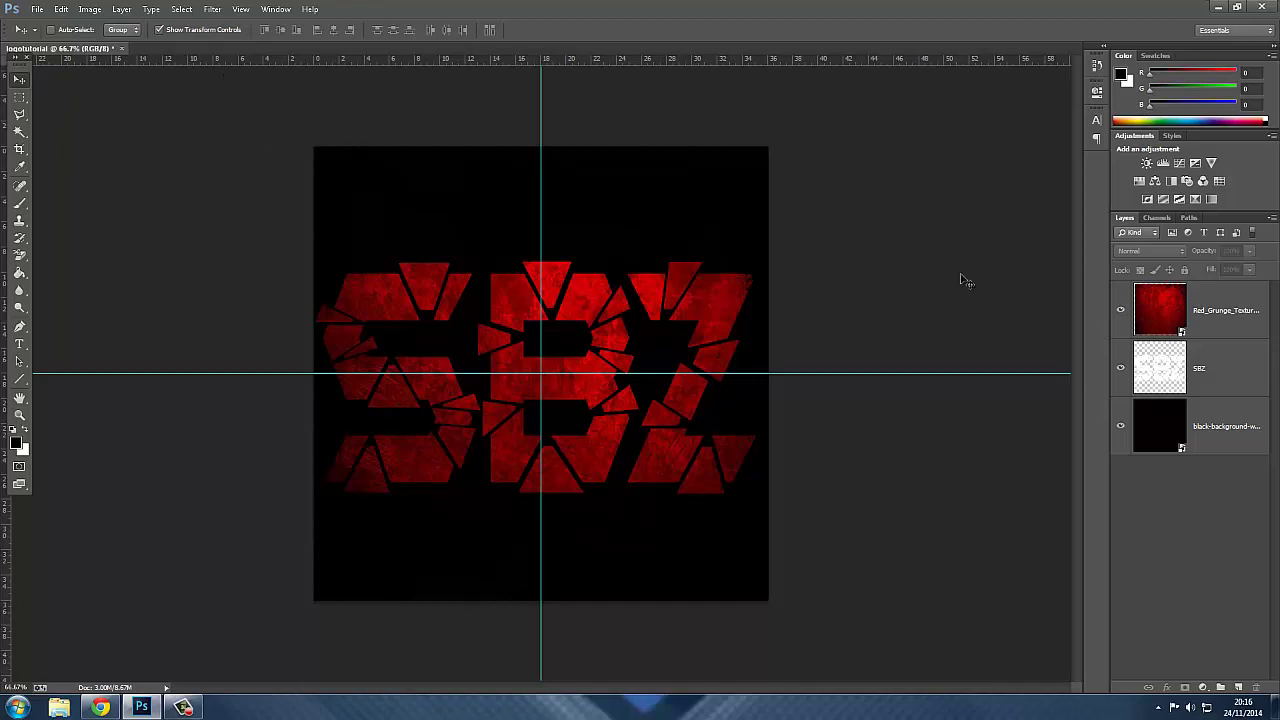
# - Select the SBZ layer and zoom the canvas to 200%
pyautogui.click(1211, 356)
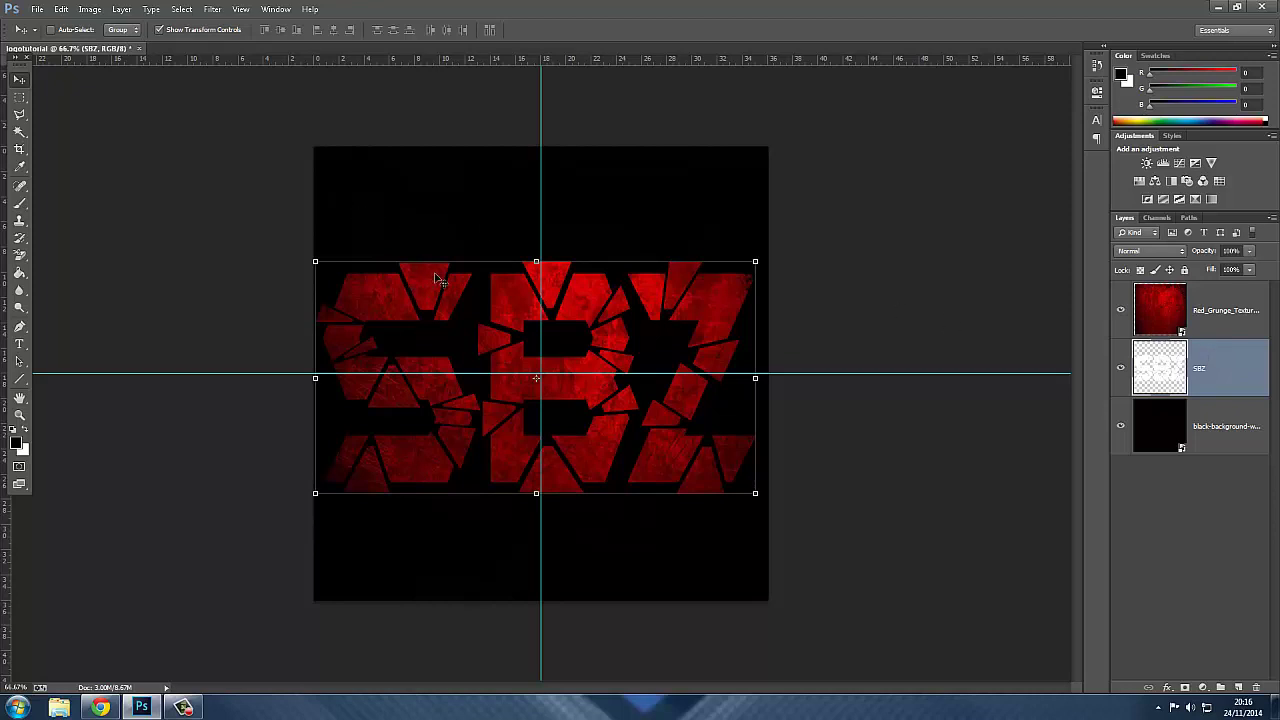
pyautogui.click(240, 9)
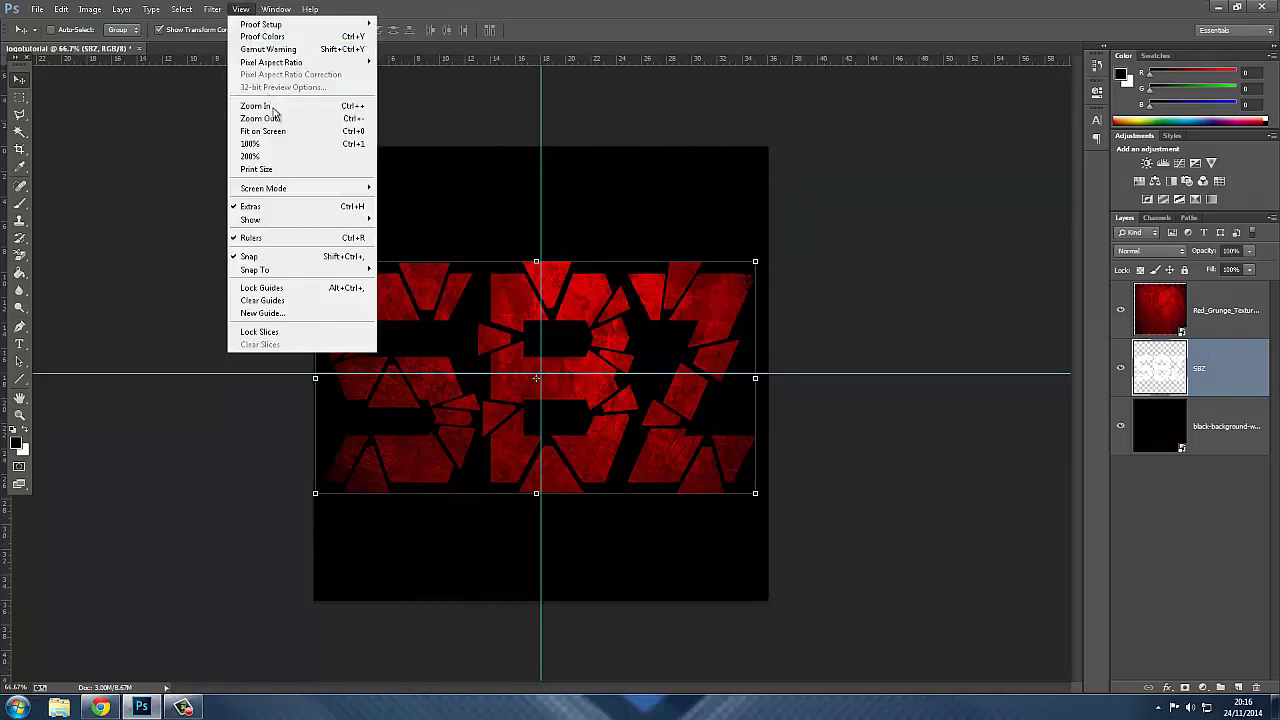
pyautogui.click(284, 162)
pyautogui.moveTo(587, 690); pyautogui.dragTo(466, 678)
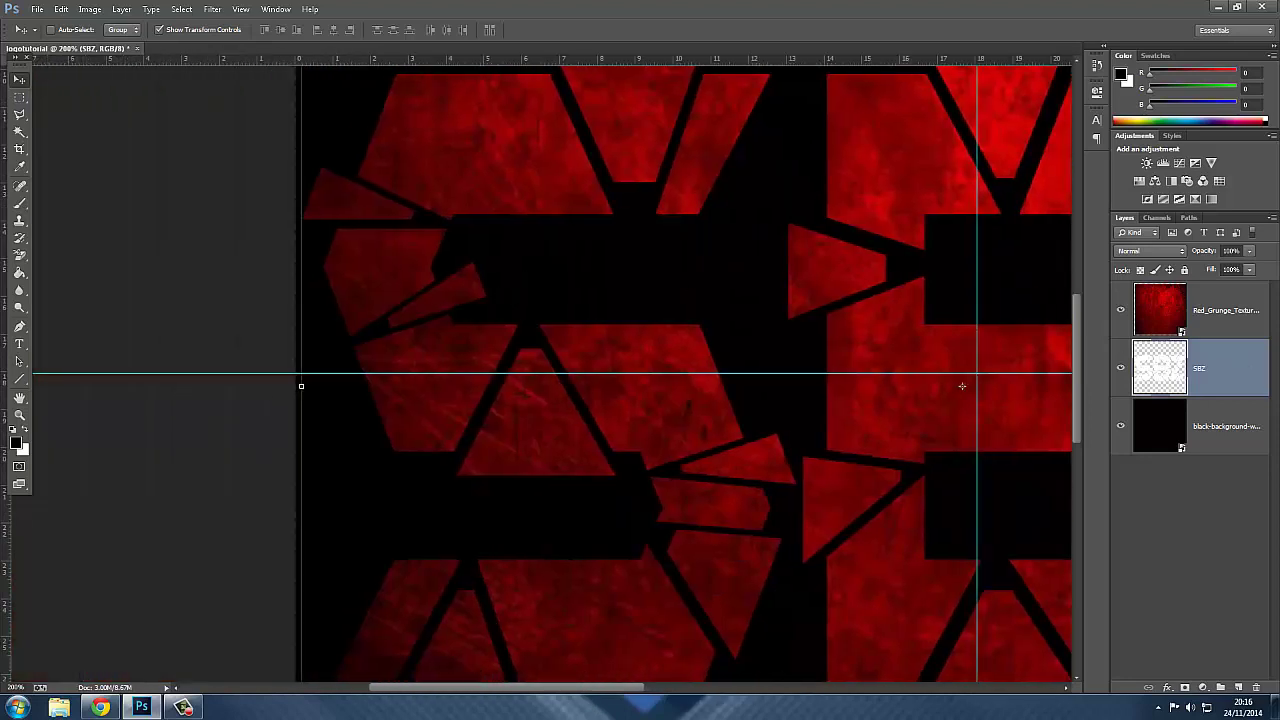
# - With the Magic Wand, select the small left triangle shard and add the top trapezoid shard
pyautogui.moveTo(19, 131); pyautogui.dragTo(40, 150)
pyautogui.scroll(3, 606, 186)
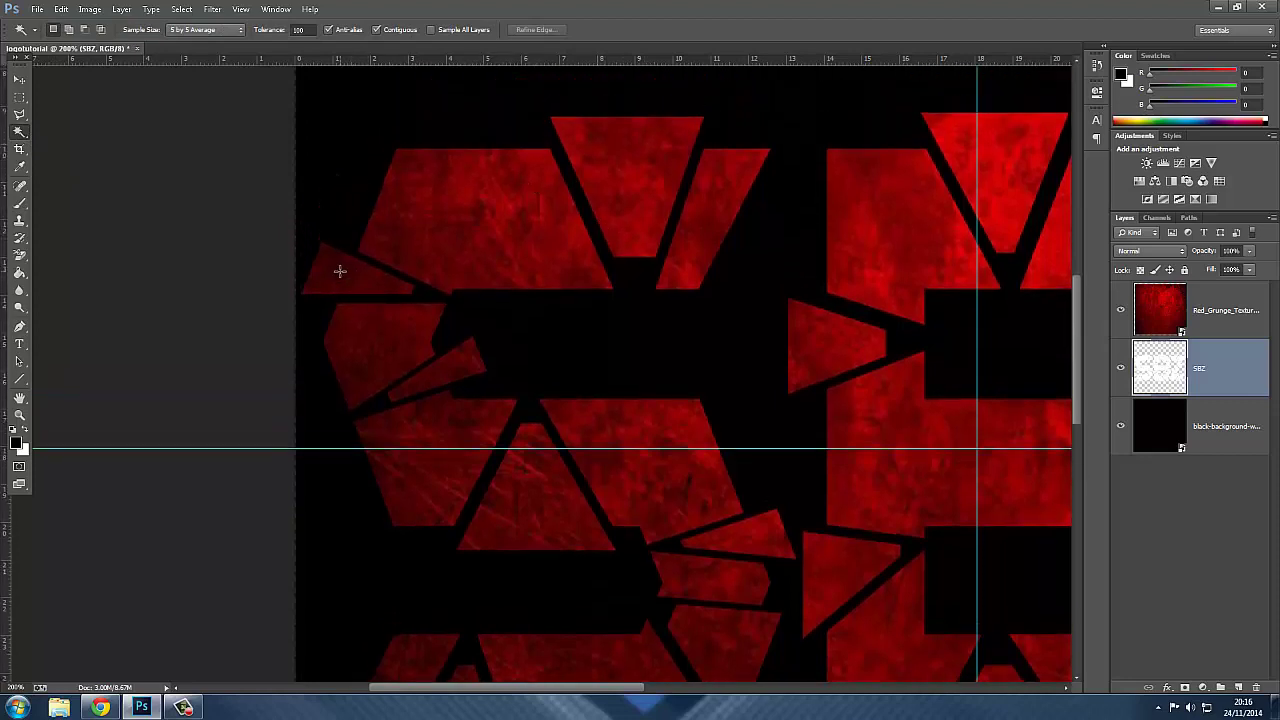
pyautogui.click(340, 277)
pyautogui.keyDown('shift'); pyautogui.click(595, 200); pyautogui.keyUp('shift')
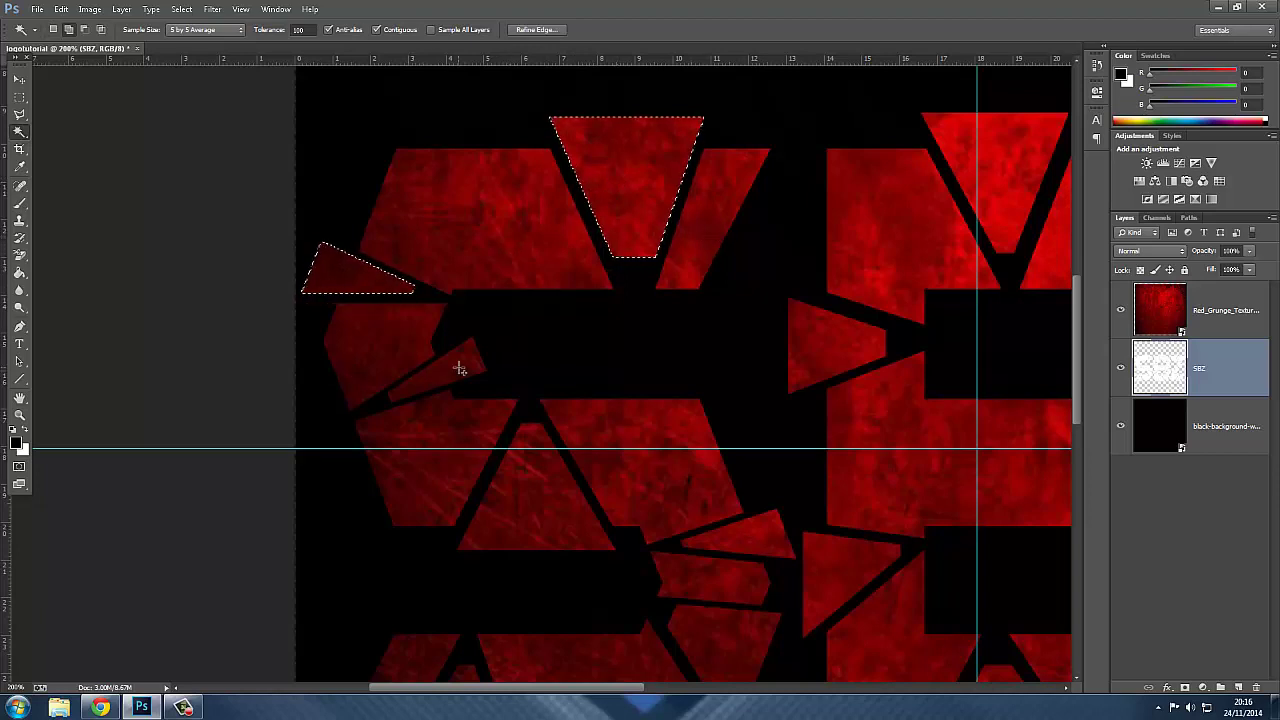
pyautogui.scroll(-15, 480, 390)
pyautogui.scroll(15, 510, 345)
pyautogui.scroll(-15, 521, 342)
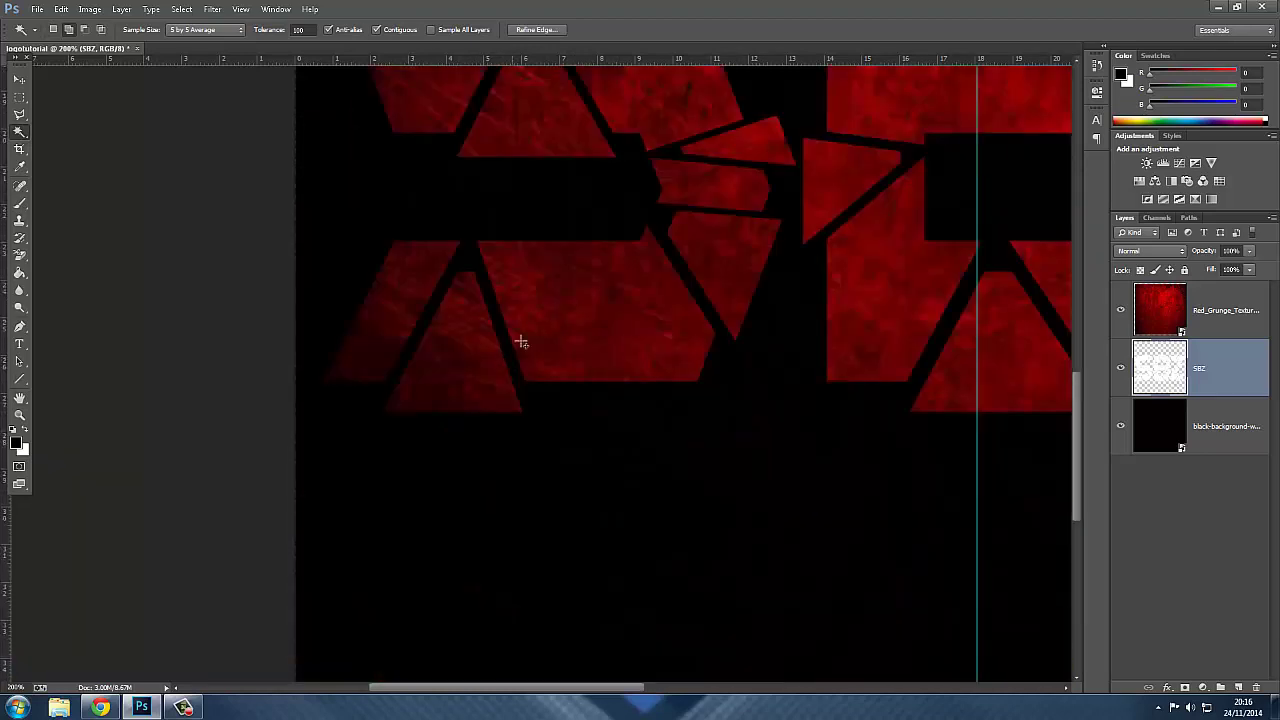
# - Add the top, lower-left, middle-right, small top and right shards to the selection
pyautogui.keyDown('shift'); pyautogui.click(529, 137); pyautogui.keyUp('shift')
pyautogui.keyDown('shift'); pyautogui.click(474, 337); pyautogui.keyUp('shift')
pyautogui.keyDown('shift'); pyautogui.click(714, 248); pyautogui.keyUp('shift')
pyautogui.keyDown('shift'); pyautogui.click(760, 137); pyautogui.keyUp('shift')
pyautogui.keyDown('shift'); pyautogui.click(837, 163); pyautogui.keyUp('shift')
# - Add the lower-right, small right, top-middle and left arrow-shaped shards to the selection
pyautogui.hscroll(6, 640, 660)
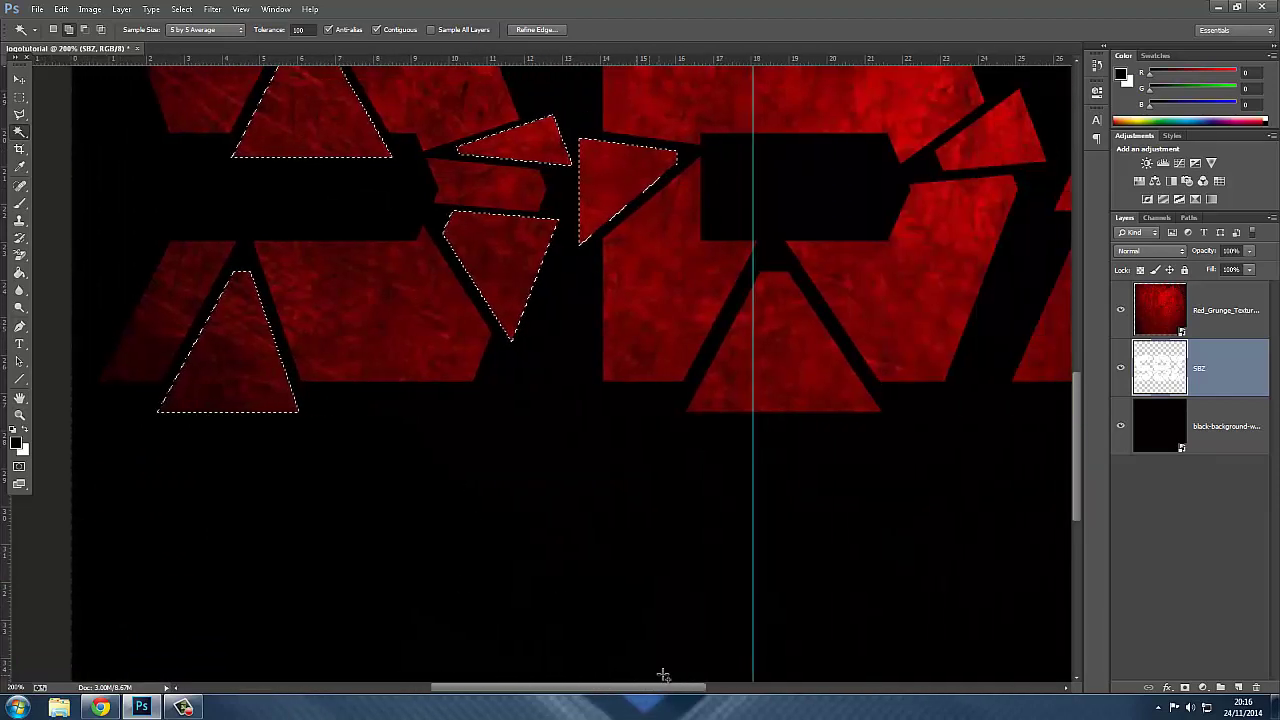
pyautogui.scroll(10, 678, 360)
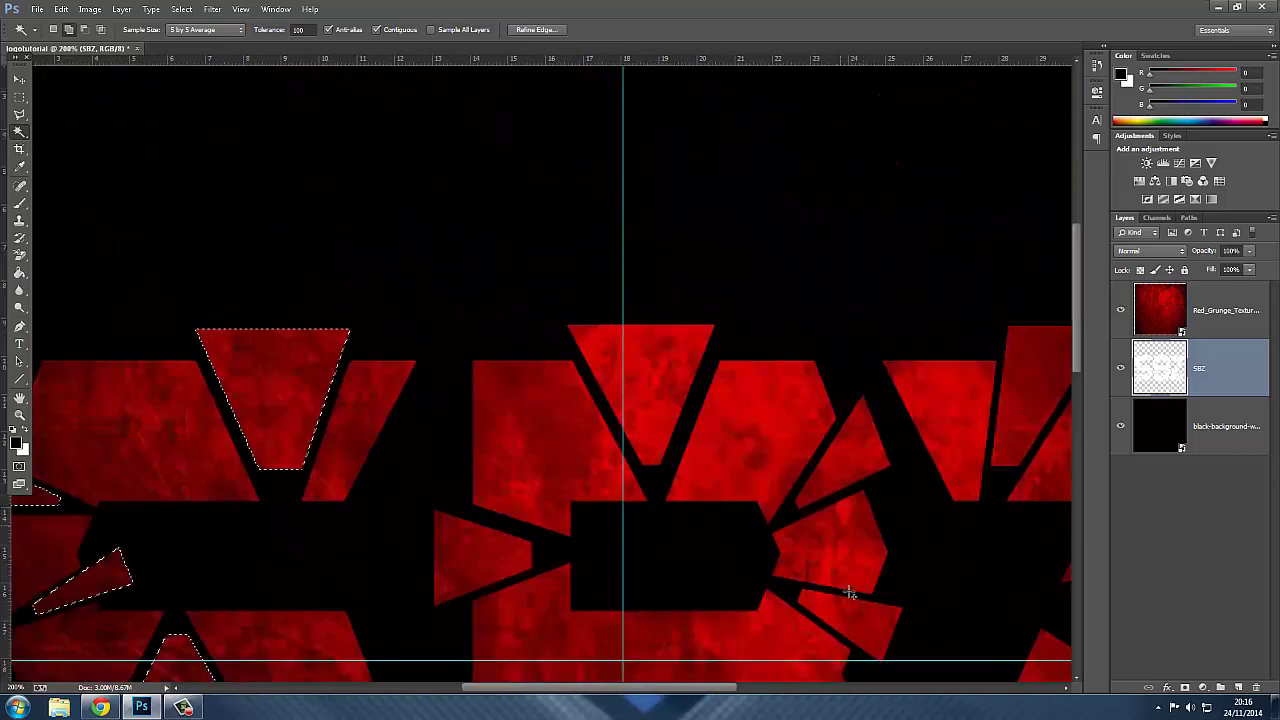
pyautogui.keyDown('shift'); pyautogui.click(862, 622); pyautogui.keyUp('shift')
pyautogui.keyDown('shift'); pyautogui.click(866, 442); pyautogui.keyUp('shift')
pyautogui.keyDown('shift'); pyautogui.click(646, 362); pyautogui.keyUp('shift')
pyautogui.keyDown('shift'); pyautogui.click(504, 536); pyautogui.keyUp('shift')
pyautogui.scroll(-10, 525, 543)
pyautogui.scroll(10, 560, 600)
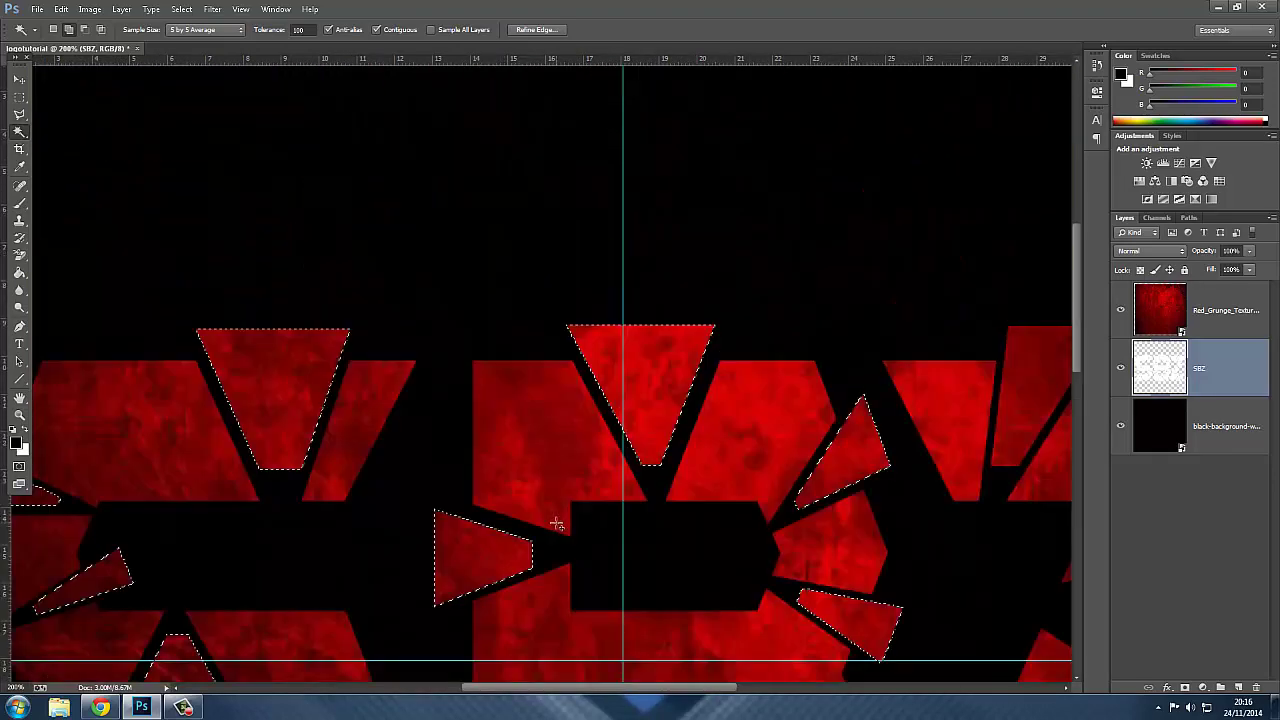
# - Pan across the canvas and add the trapezoid, upper triangle and one more shard
pyautogui.moveTo(608, 693); pyautogui.dragTo(758, 690)
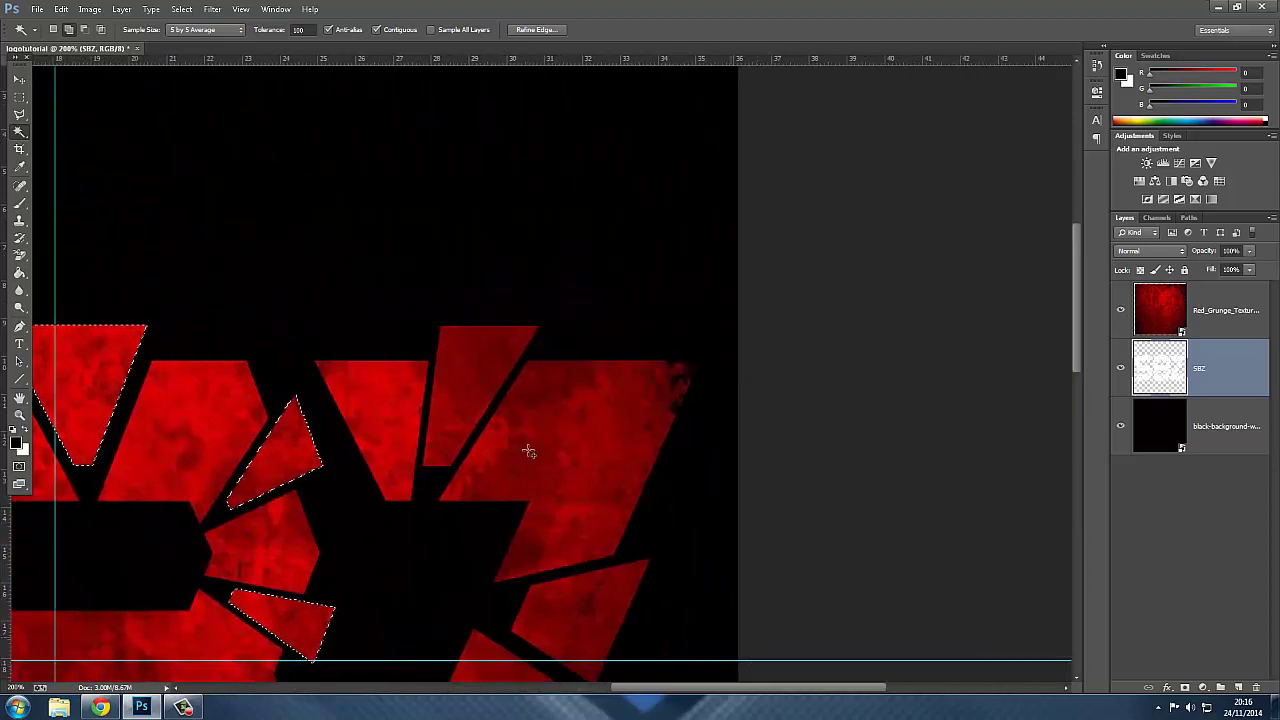
pyautogui.scroll(-5, 601, 600)
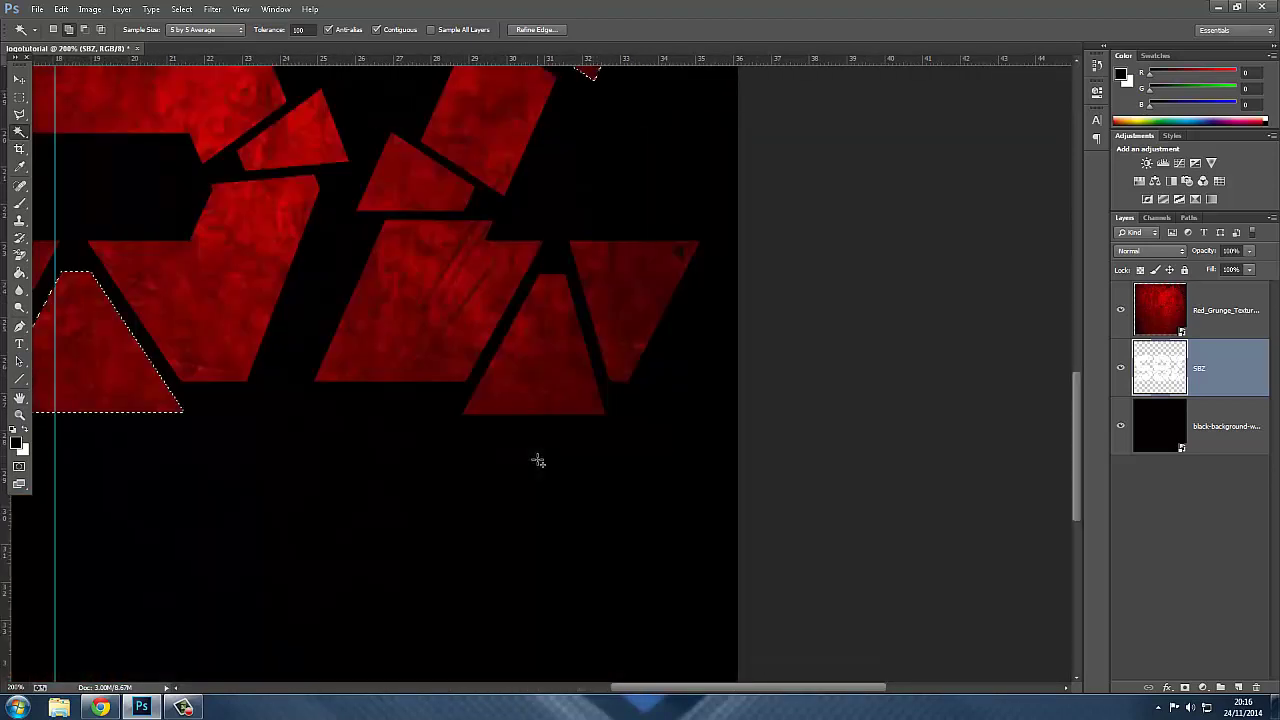
pyautogui.keyDown('shift'); pyautogui.click(541, 373); pyautogui.keyUp('shift')
pyautogui.keyDown('shift'); pyautogui.click(406, 177); pyautogui.keyUp('shift')
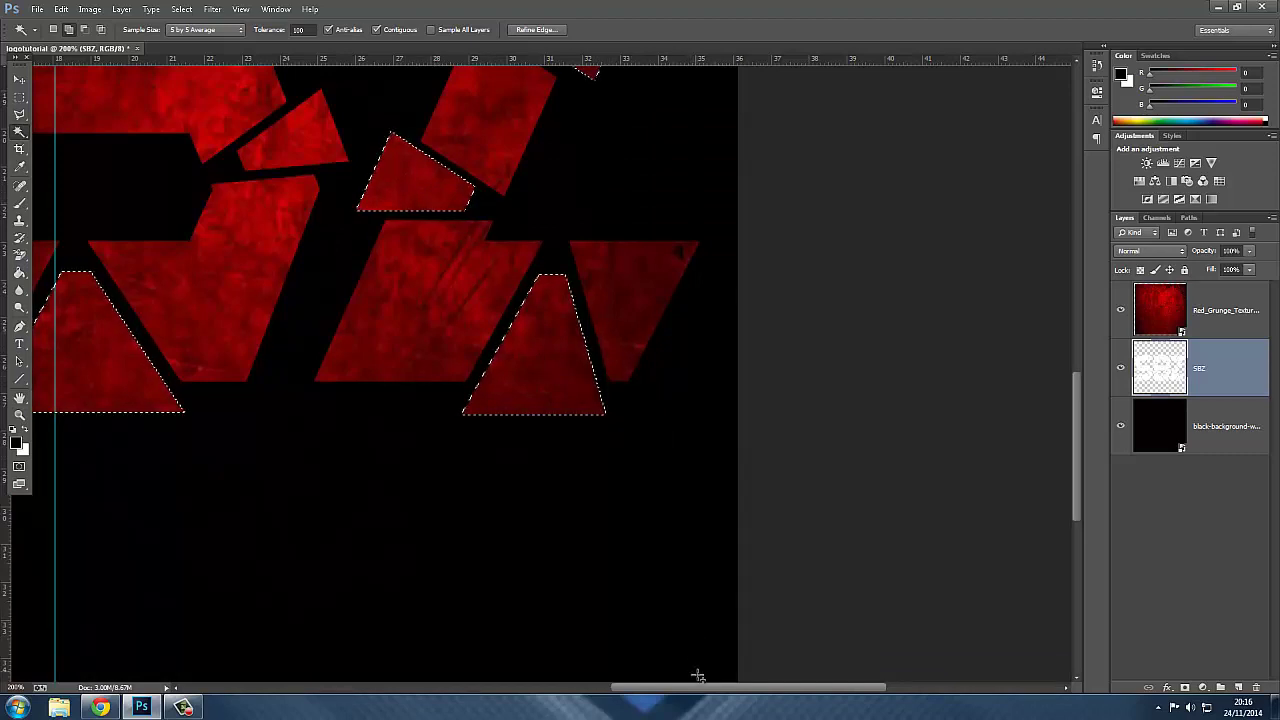
pyautogui.moveTo(700, 692); pyautogui.dragTo(591, 589)
pyautogui.scroll(4, 680, 300)
pyautogui.keyDown('shift'); pyautogui.click(677, 214); pyautogui.keyUp('shift')
pyautogui.scroll(1, 706, 226)
pyautogui.scroll(8, 710, 240)
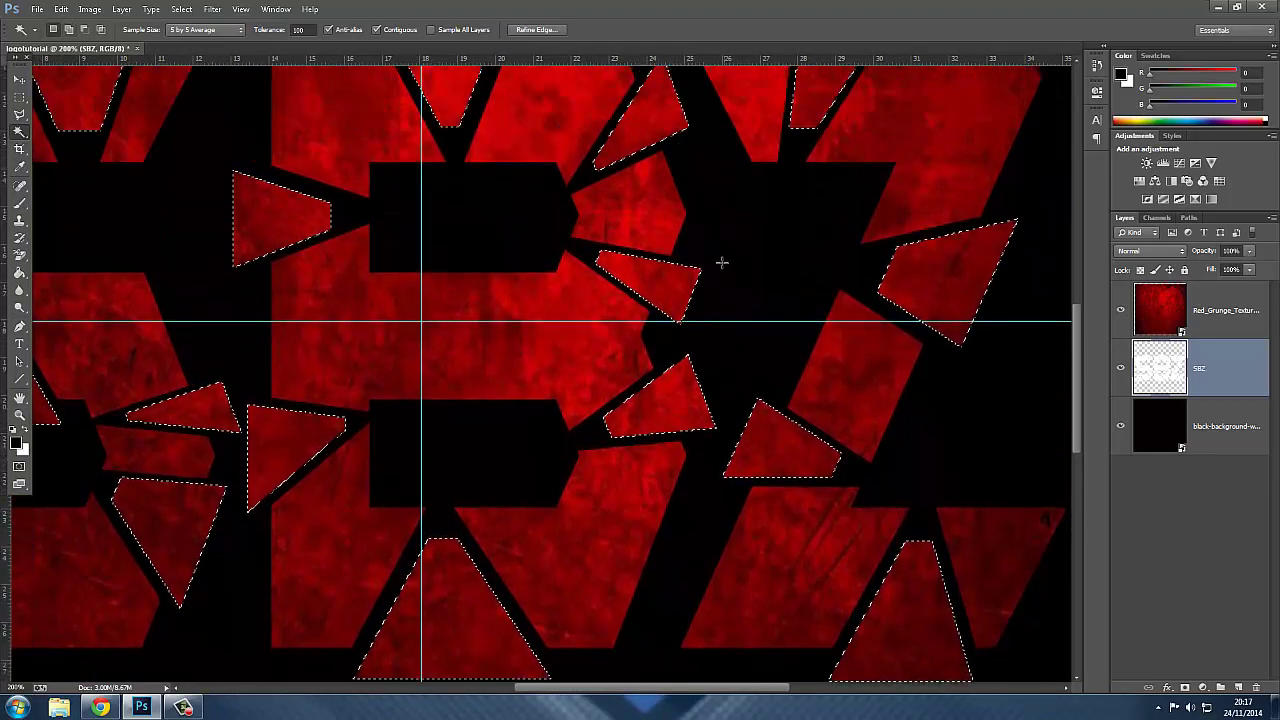
pyautogui.moveTo(745, 688); pyautogui.dragTo(649, 688)
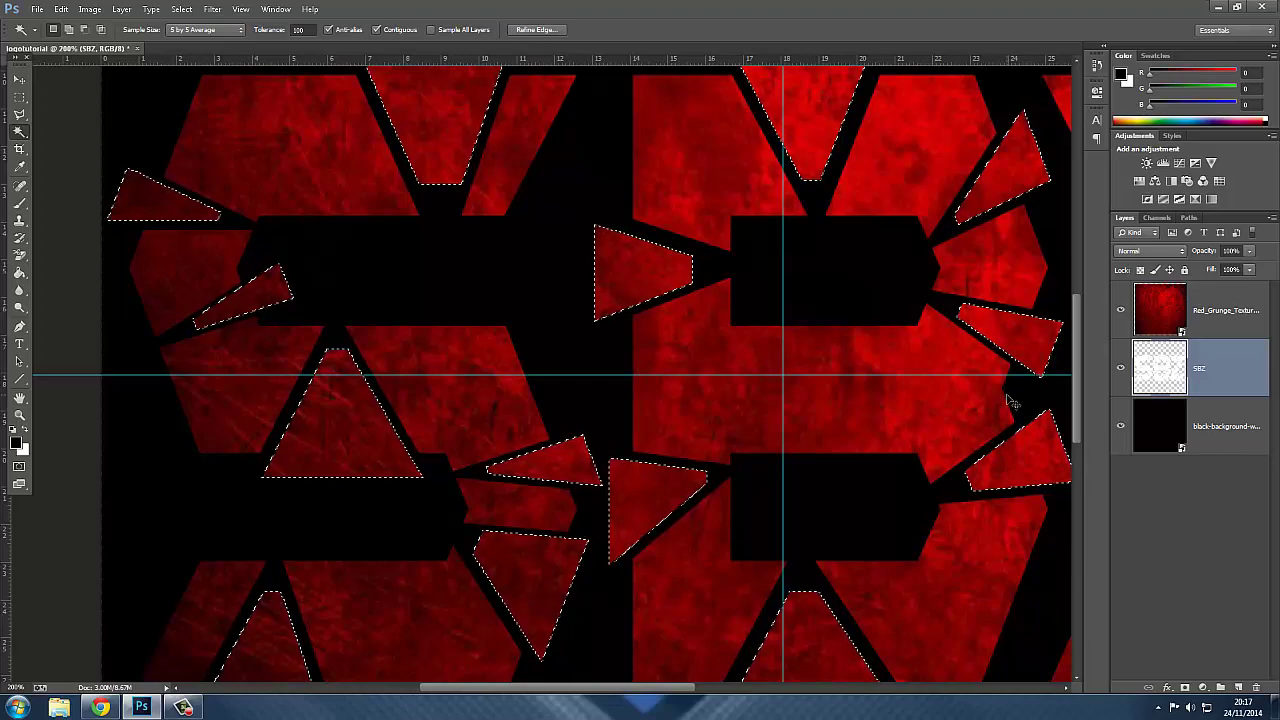
# - Copy the selected shards onto a new Layer 1 with Ctrl+J and zoom out to see the whole logo
pyautogui.hotkey('ctrl', 'j')
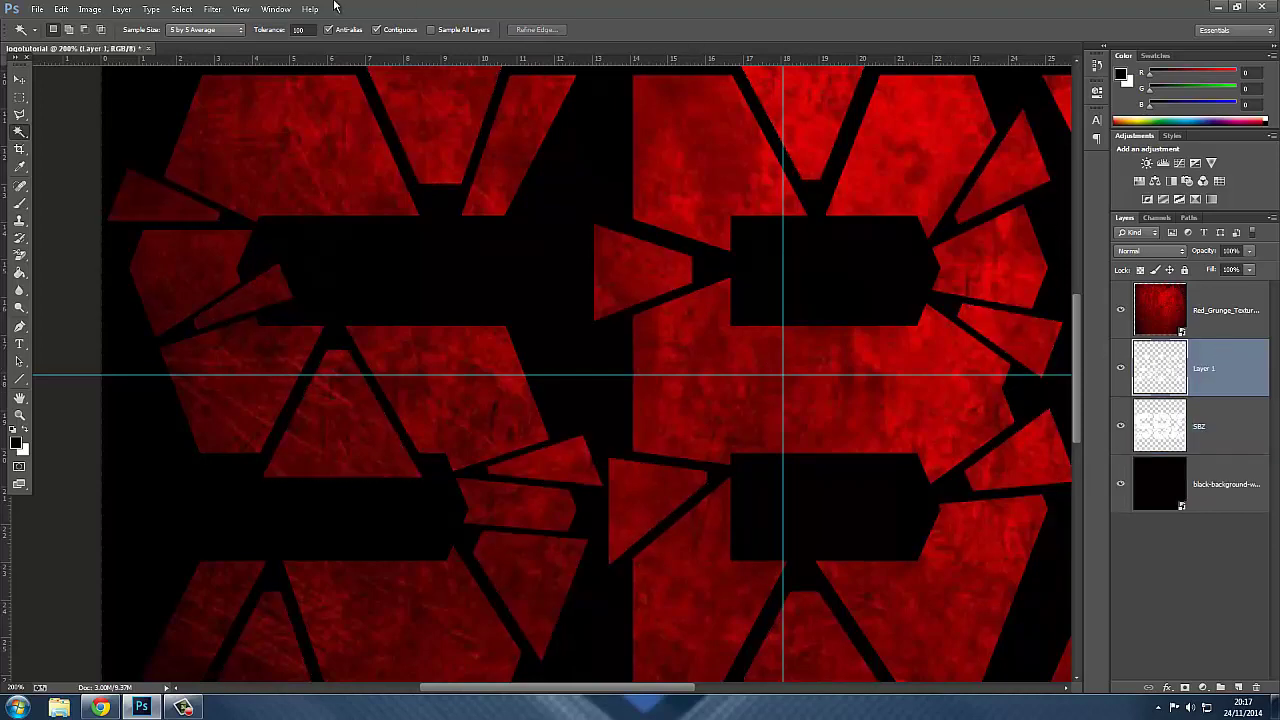
pyautogui.click(241, 9)
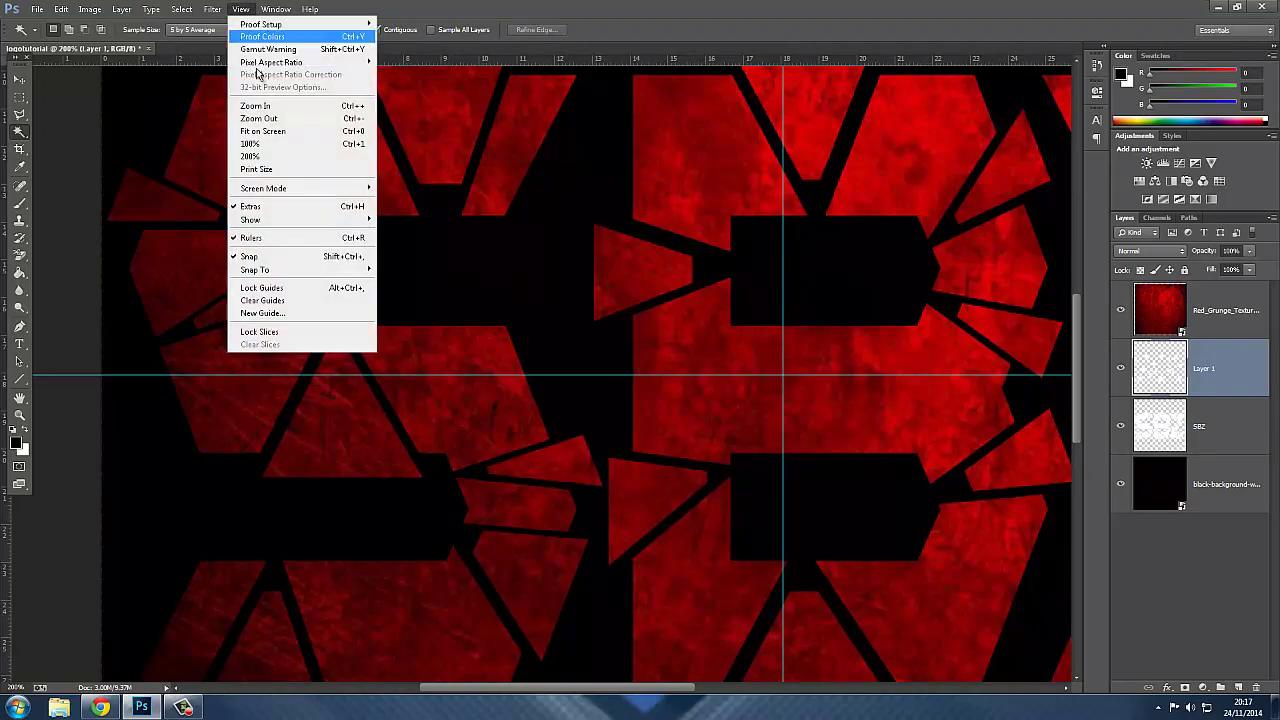
pyautogui.click(272, 119)
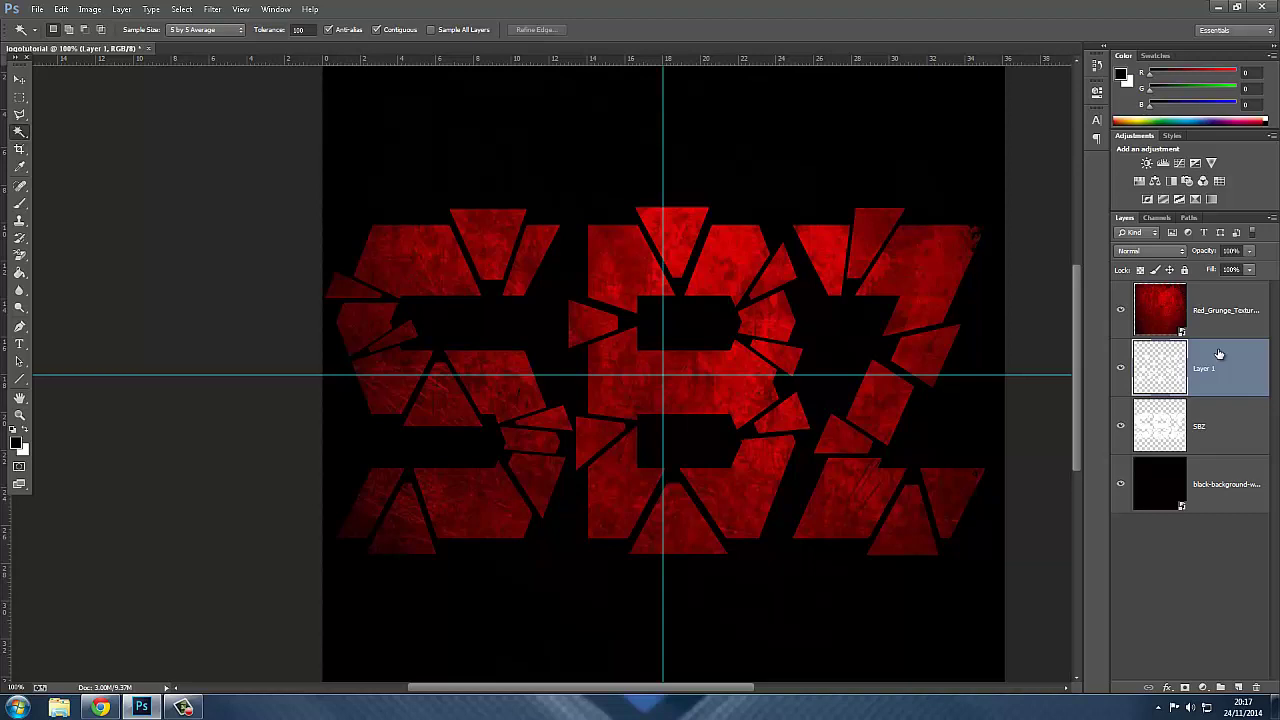
pyautogui.doubleClick(1219, 354)
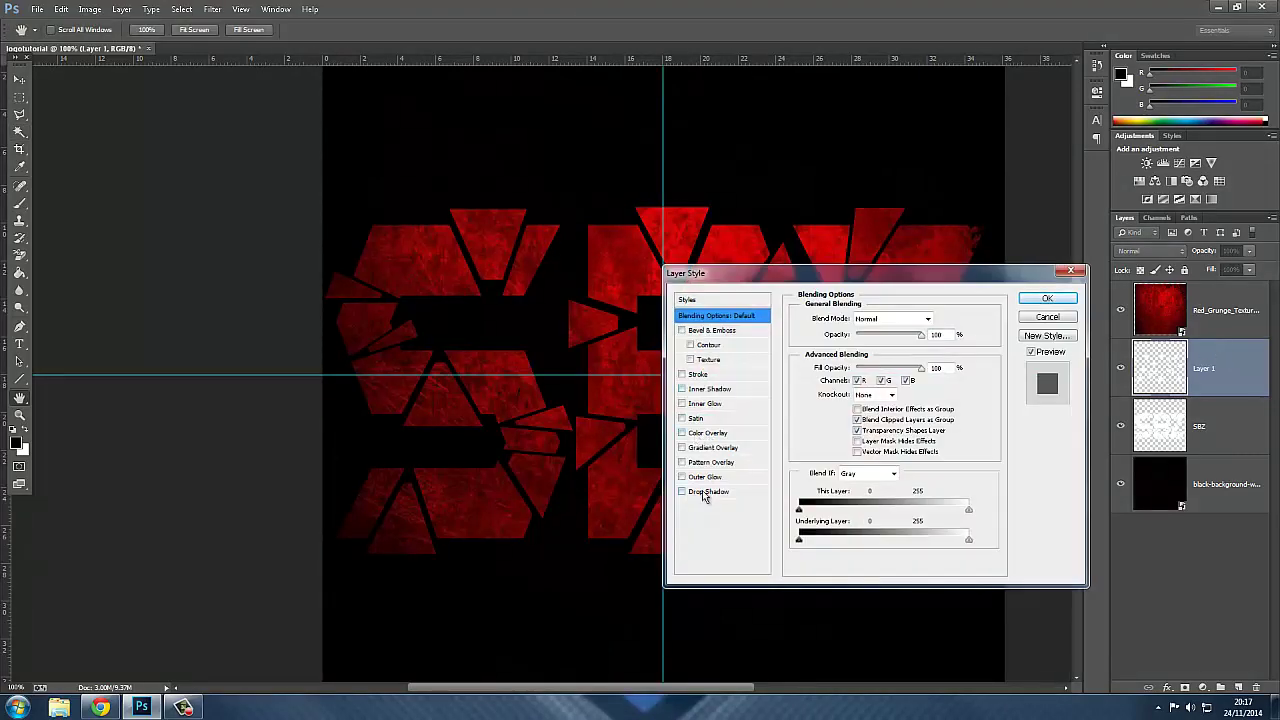
# - Enable a Drop Shadow on Layer 1 with Normal blend mode and a larger size
pyautogui.click(704, 496)
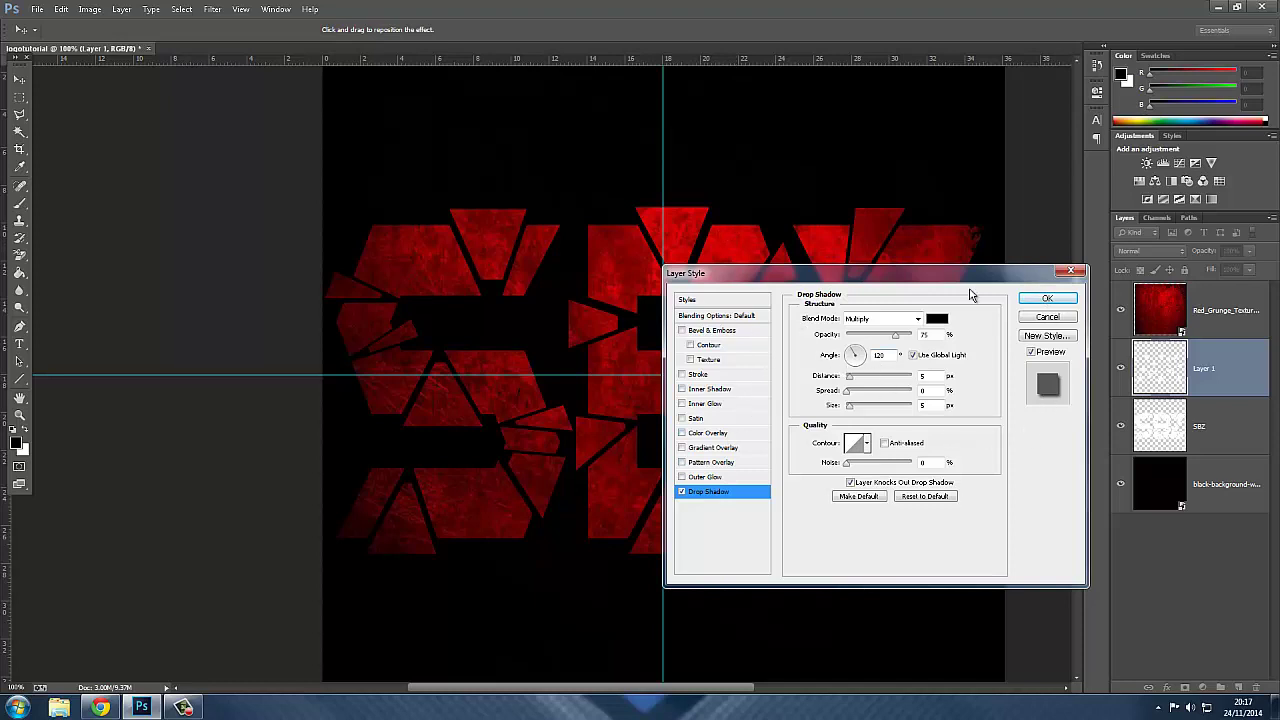
pyautogui.click(888, 319)
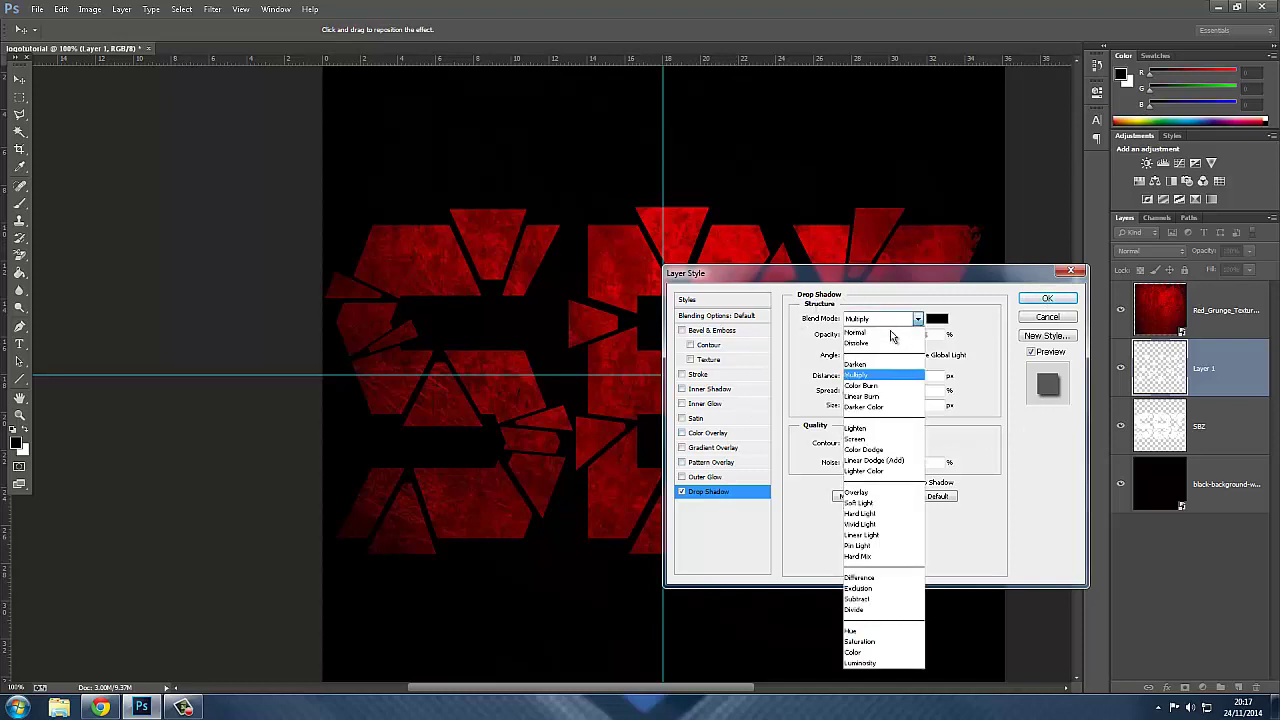
pyautogui.click(878, 322)
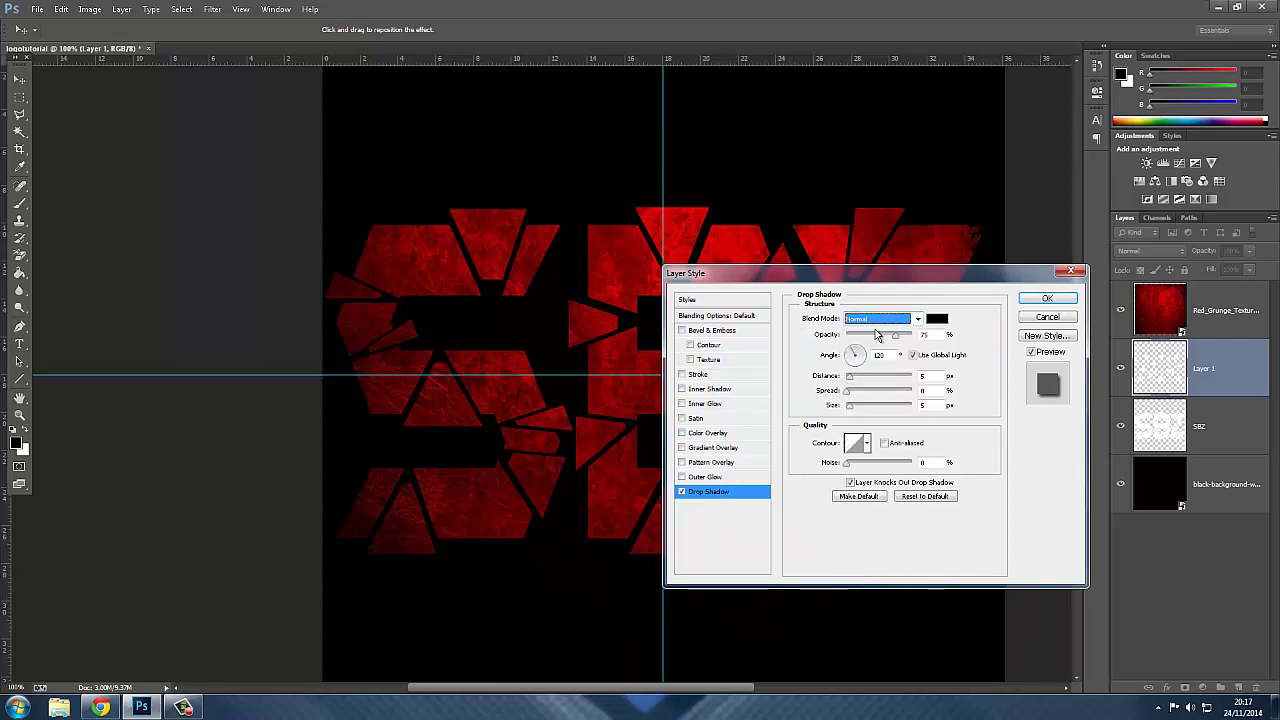
pyautogui.click(851, 406)
pyautogui.moveTo(872, 408)
pyautogui.mouseDown()
pyautogui.moveTo(902, 410)
pyautogui.moveTo(852, 412)
pyautogui.moveTo(880, 421)
pyautogui.mouseUp()
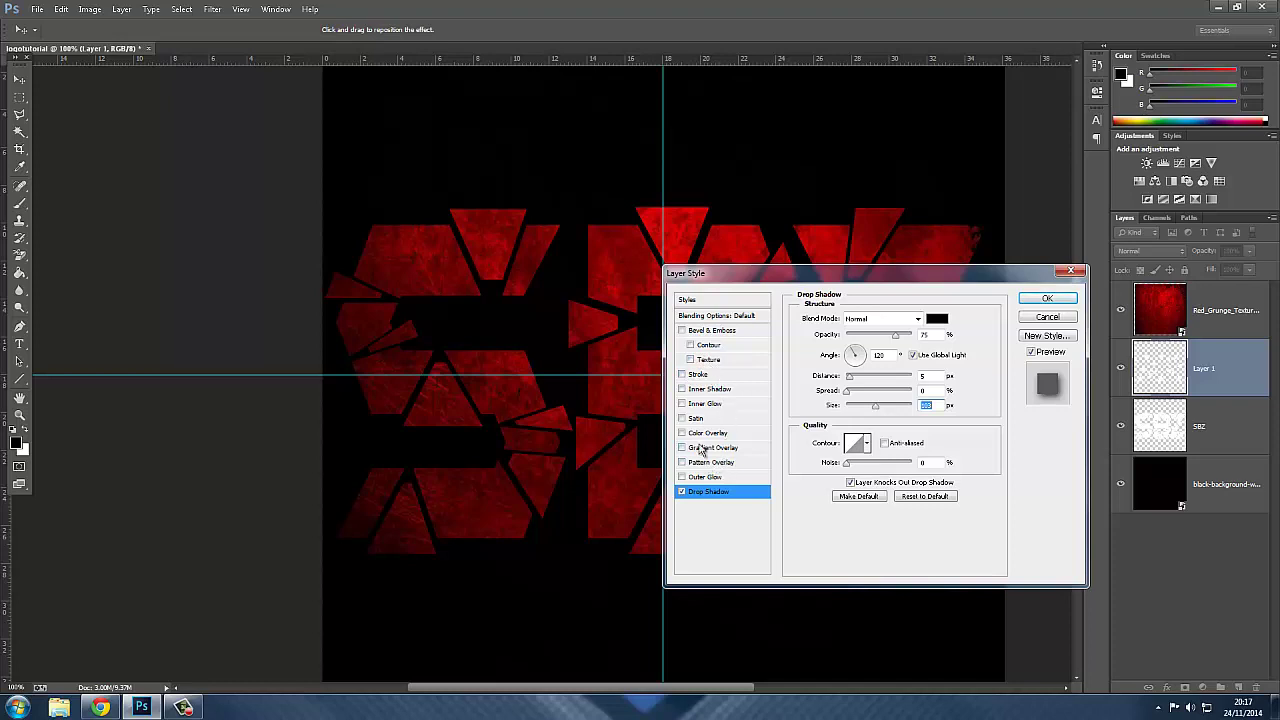
# - Try Inner Glow and Inner Shadow, then switch both off and return to Drop Shadow
pyautogui.click(690, 405)
pyautogui.click(681, 404)
pyautogui.click(682, 389)
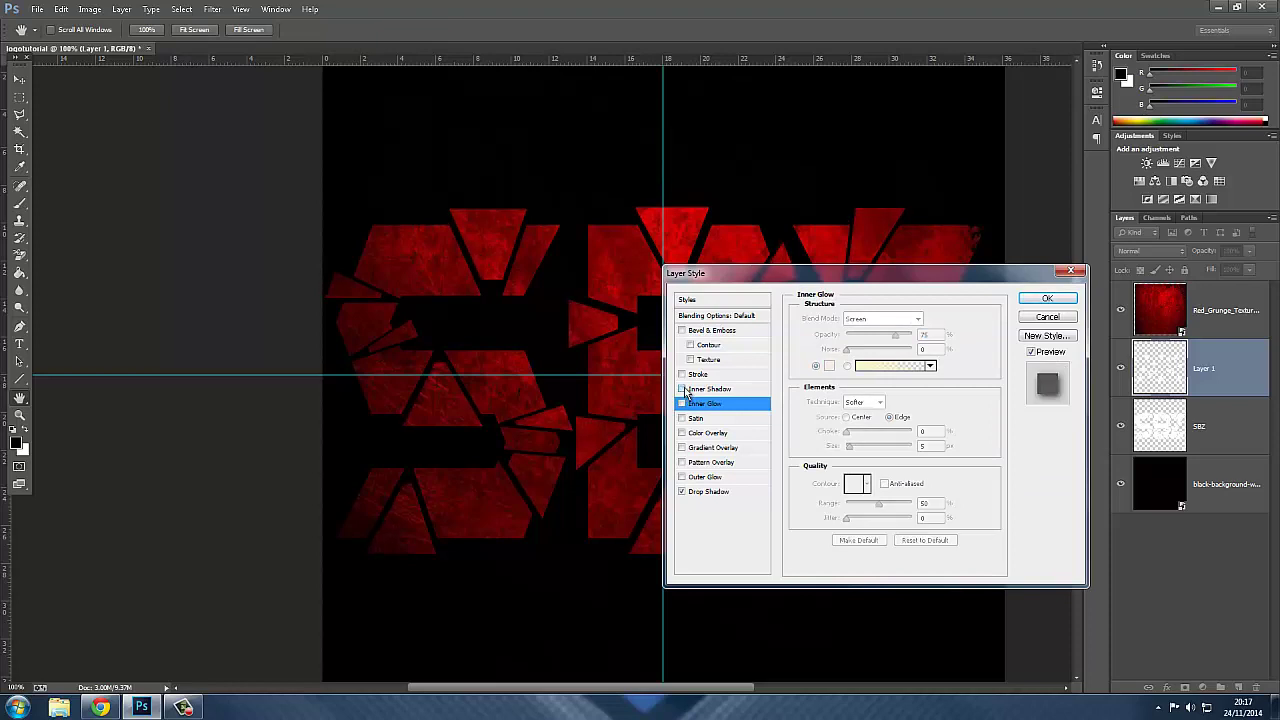
pyautogui.click(682, 389)
pyautogui.click(718, 493)
# - Set shadow opacity 100, distance about 15 px, adjust spread and size, and apply
pyautogui.moveTo(848, 391)
pyautogui.mouseDown()
pyautogui.moveTo(910, 397)
pyautogui.moveTo(808, 395)
pyautogui.moveTo(845, 398)
pyautogui.mouseUp()
pyautogui.moveTo(896, 336); pyautogui.dragTo(912, 336)
pyautogui.moveTo(876, 408)
pyautogui.mouseDown()
pyautogui.moveTo(848, 408)
pyautogui.moveTo(878, 409)
pyautogui.mouseUp()
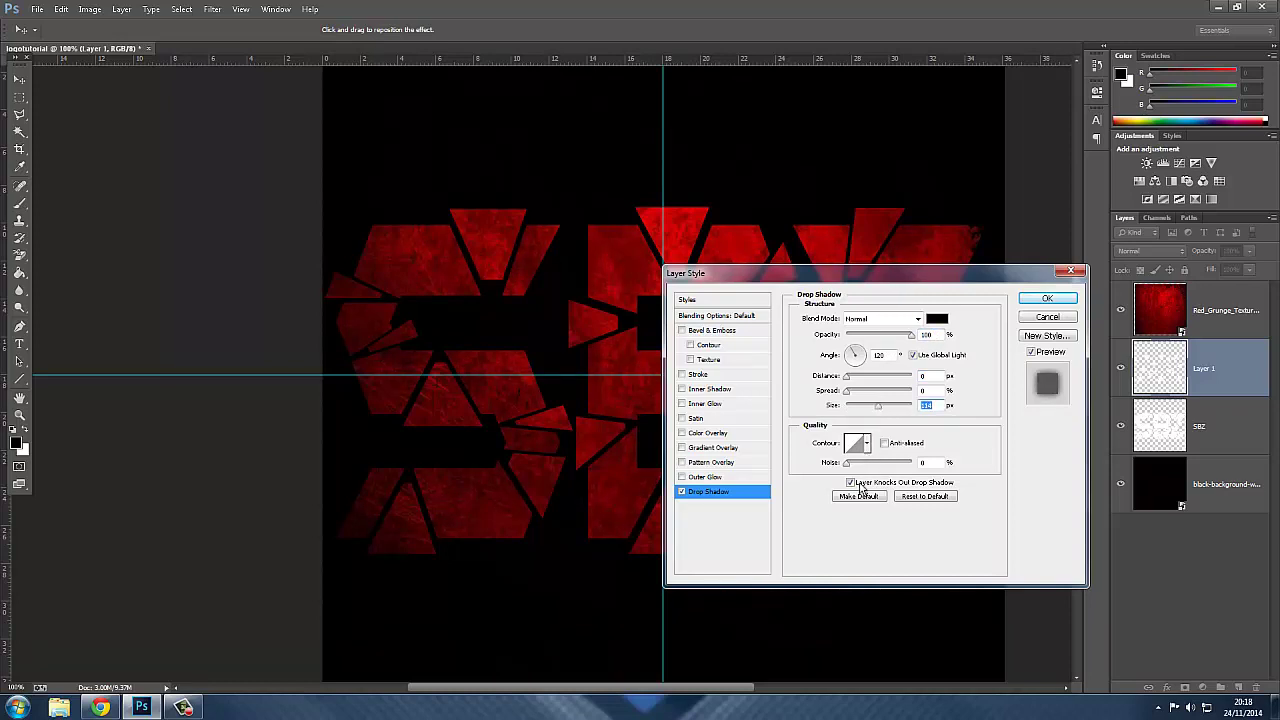
pyautogui.moveTo(848, 381)
pyautogui.mouseDown()
pyautogui.moveTo(898, 376)
pyautogui.moveTo(855, 372)
pyautogui.moveTo(875, 396)
pyautogui.moveTo(896, 396)
pyautogui.moveTo(865, 396)
pyautogui.mouseUp()
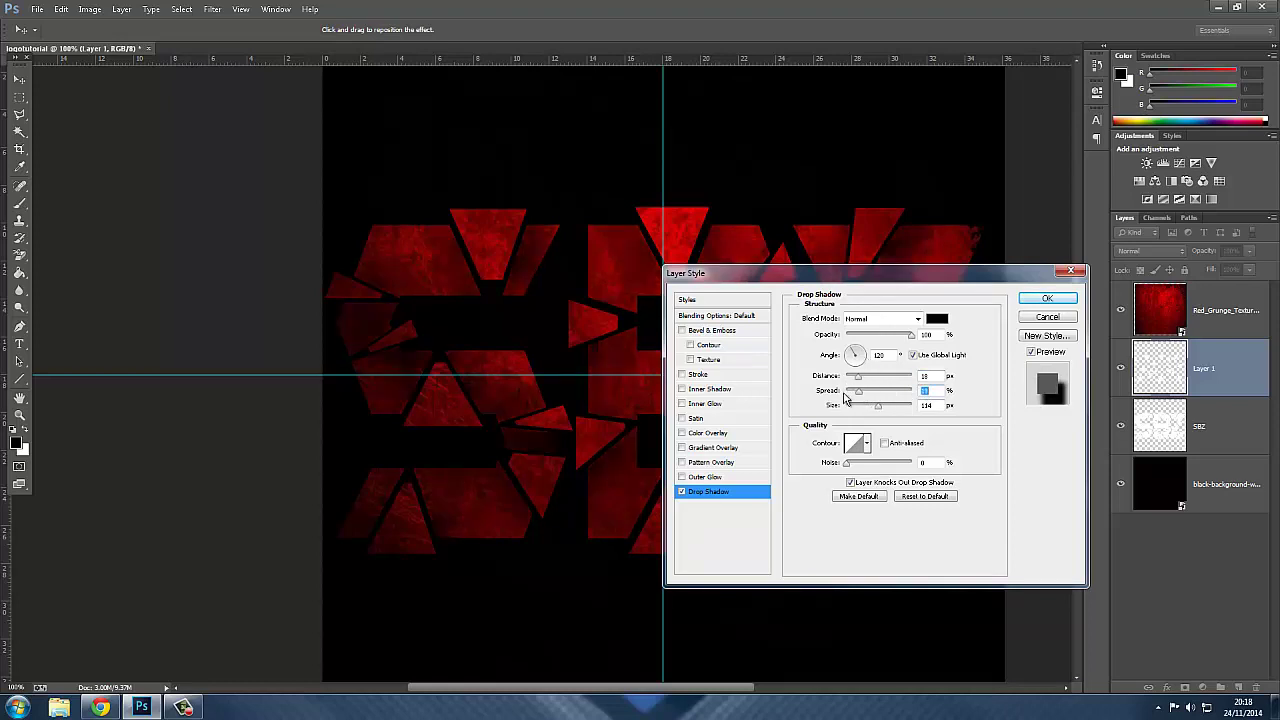
pyautogui.moveTo(864, 397); pyautogui.dragTo(855, 396)
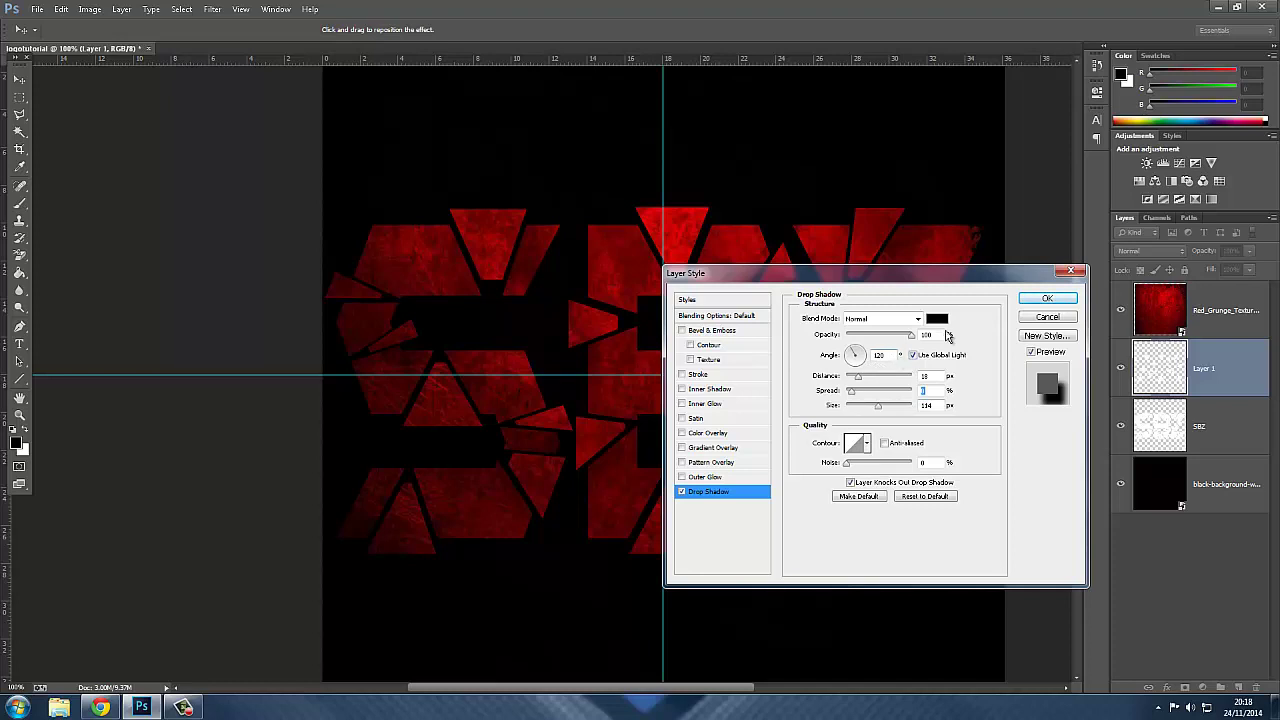
pyautogui.click(1042, 299)
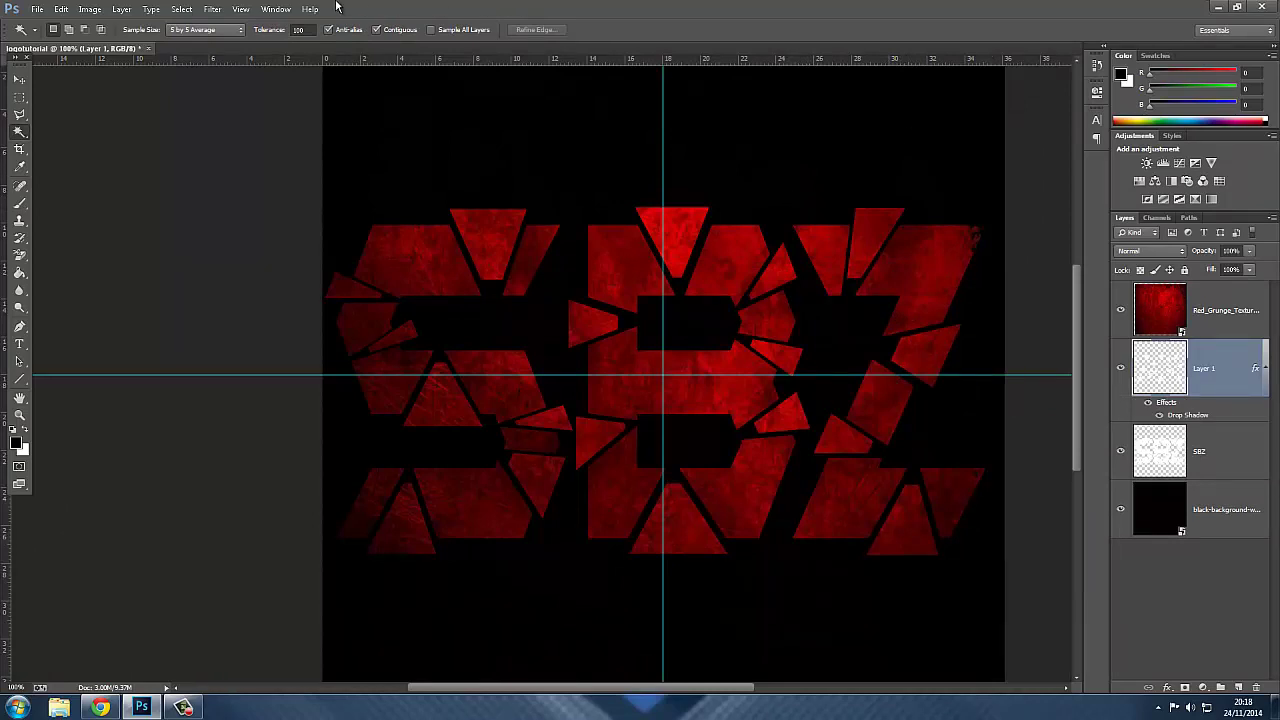
# - Zoom the canvas to 200%, then 100%, then 66.7% to fit the whole square logo
pyautogui.click(240, 9)
pyautogui.click(280, 157)
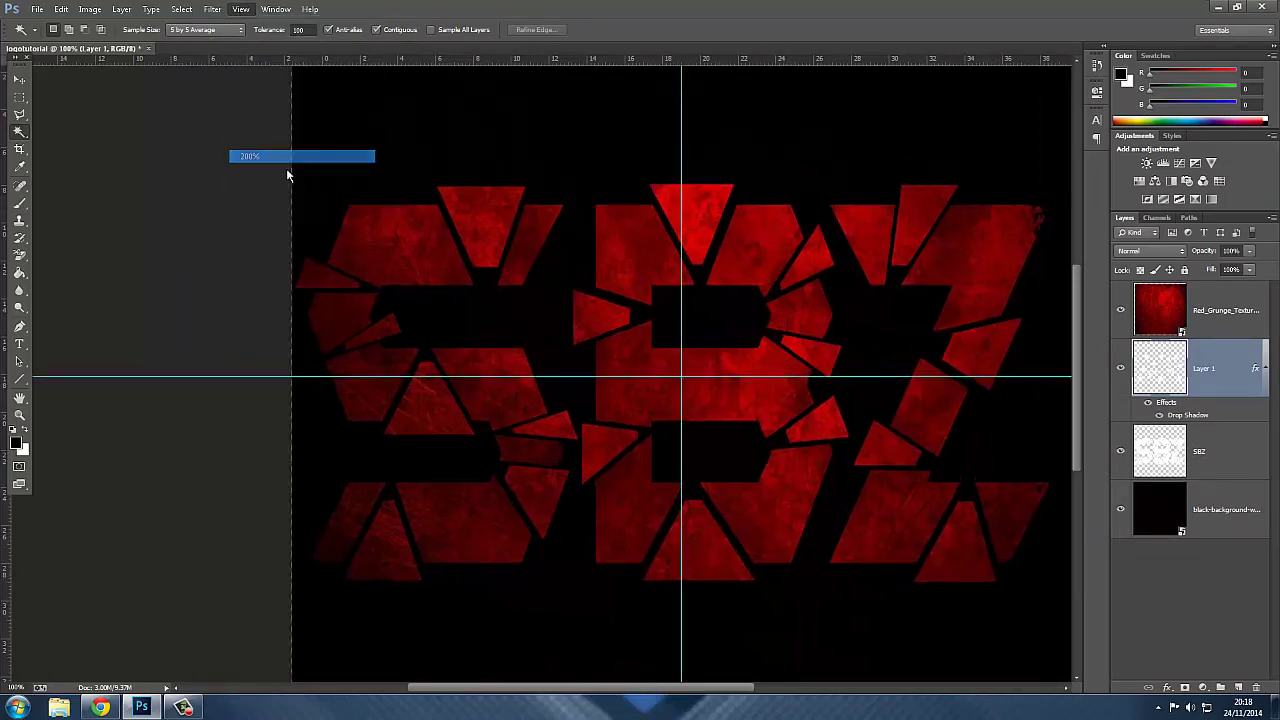
pyautogui.click(240, 9)
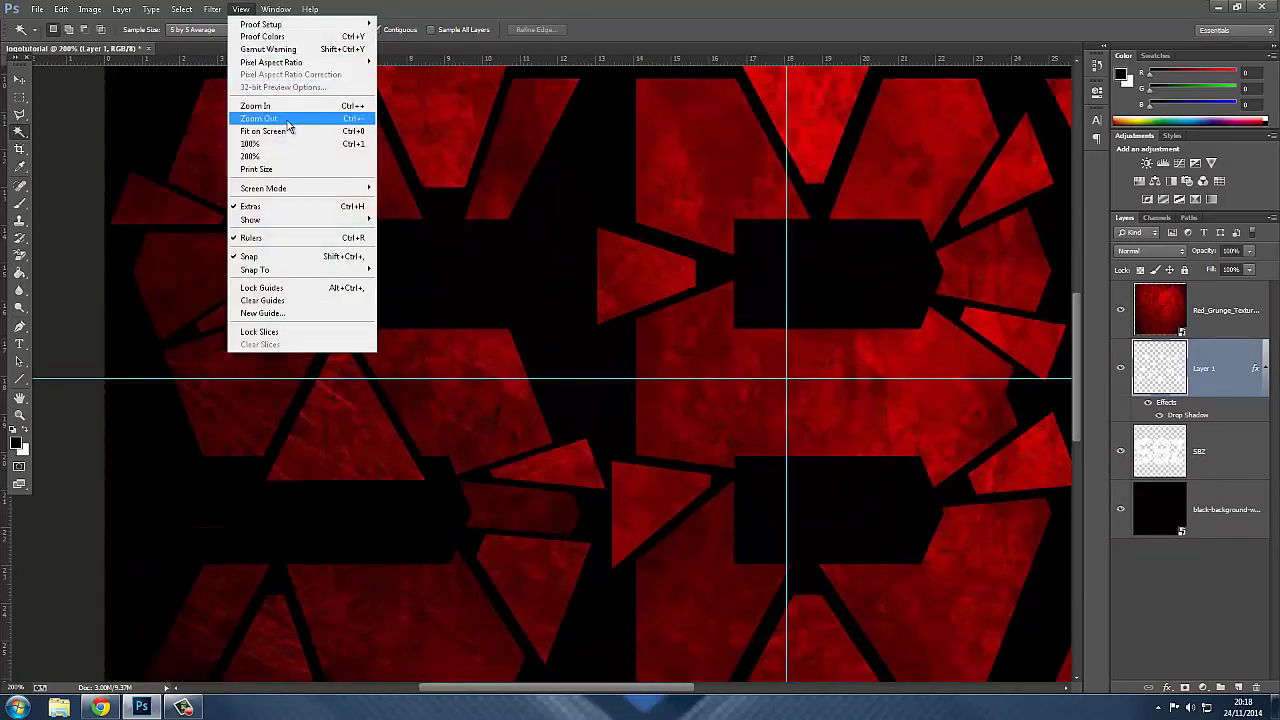
pyautogui.click(287, 122)
pyautogui.click(246, 9)
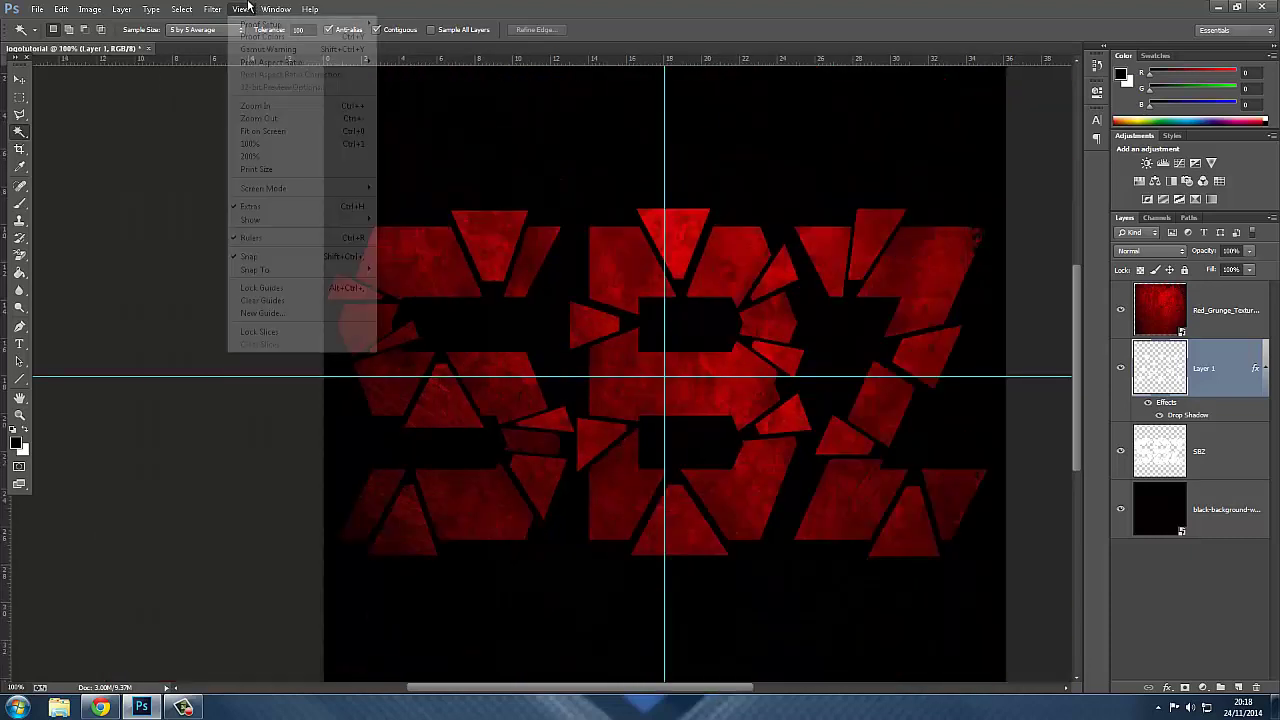
pyautogui.click(268, 122)
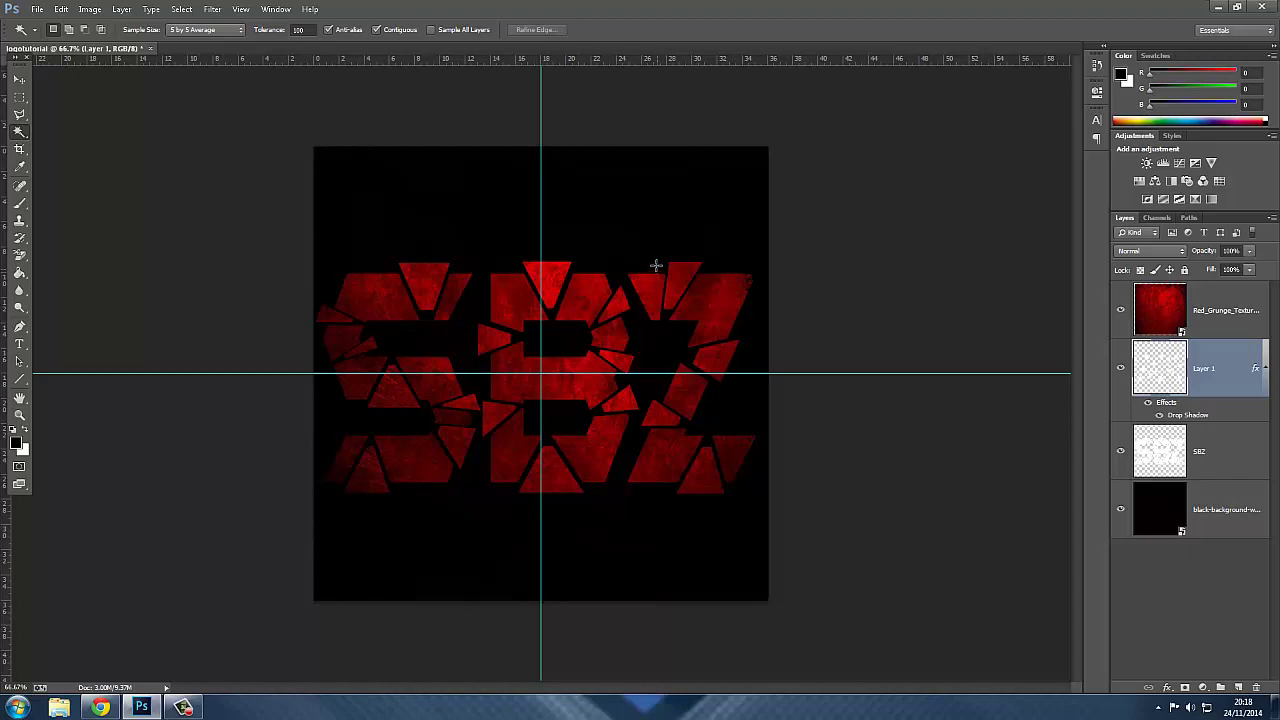
pyautogui.click(36, 9)
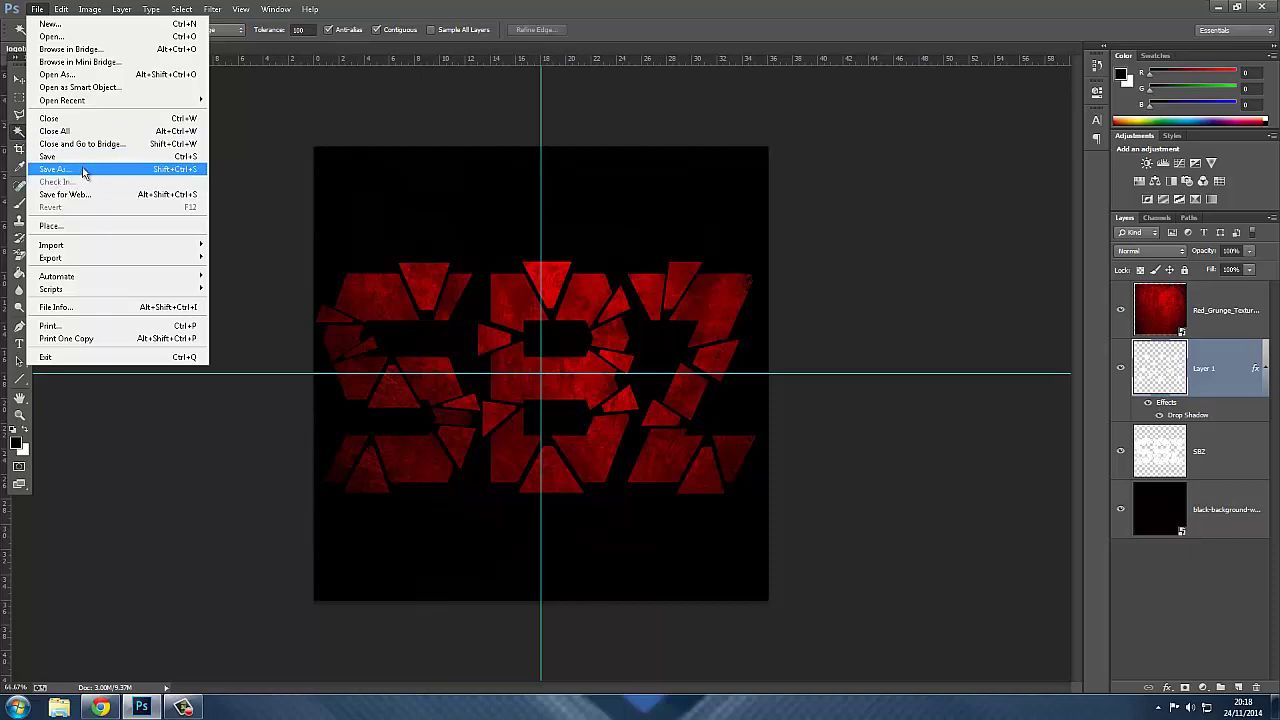
# - Place Smashed-Glass.jpg and scale it to about 44% over the upper SBZ lettering
pyautogui.click(100, 226)
pyautogui.doubleClick(234, 372)
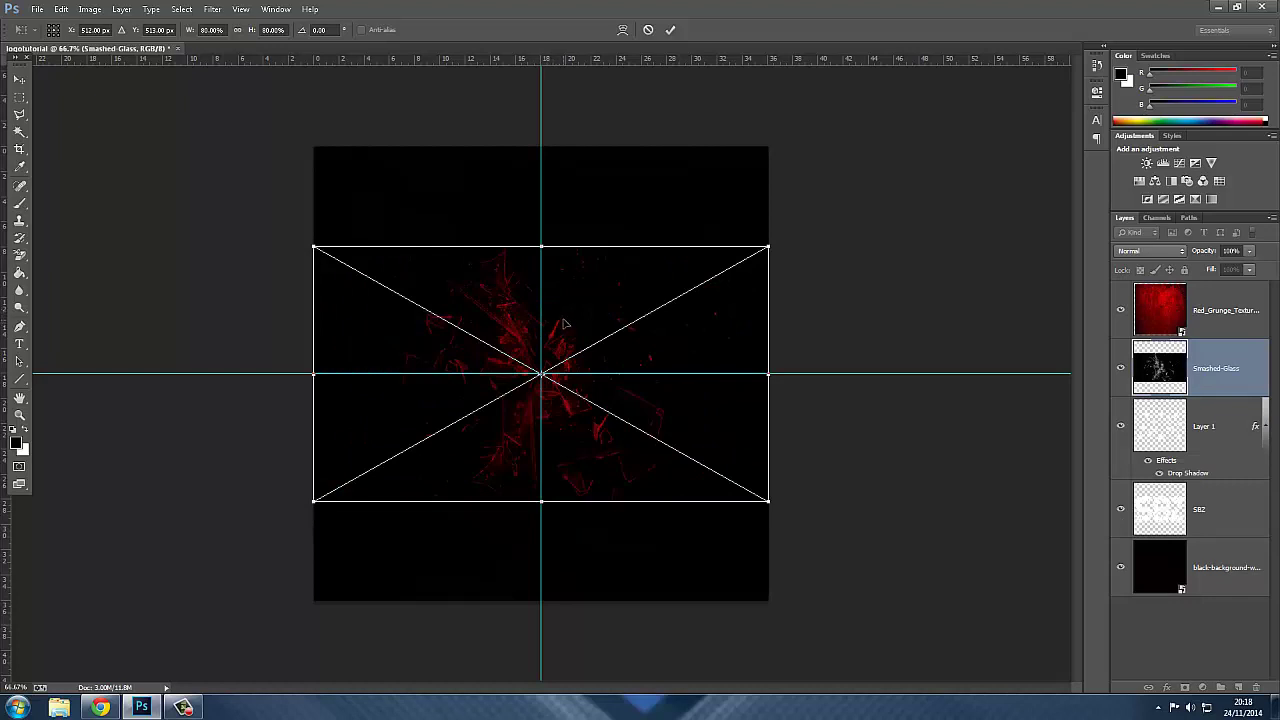
pyautogui.moveTo(579, 246); pyautogui.dragTo(124, 305)
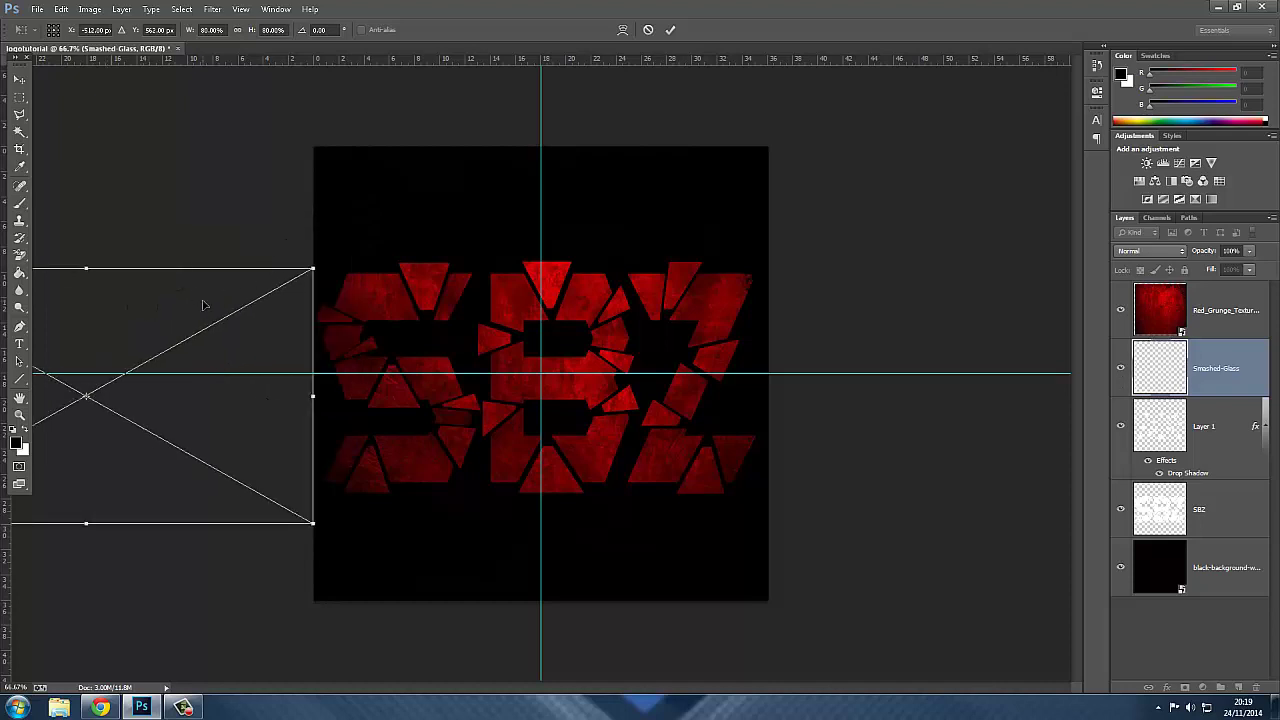
pyautogui.moveTo(201, 299); pyautogui.dragTo(820, 297)
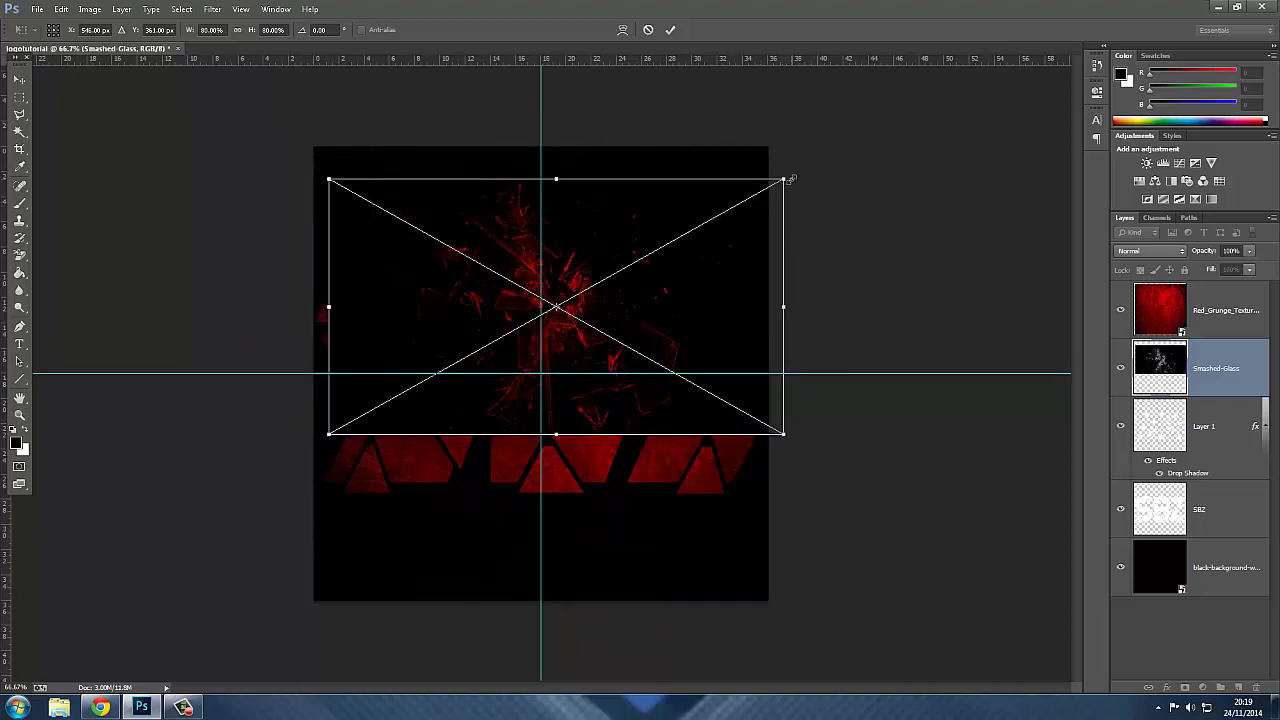
pyautogui.moveTo(790, 178); pyautogui.dragTo(580, 262)
pyautogui.moveTo(455, 262); pyautogui.dragTo(471, 207)
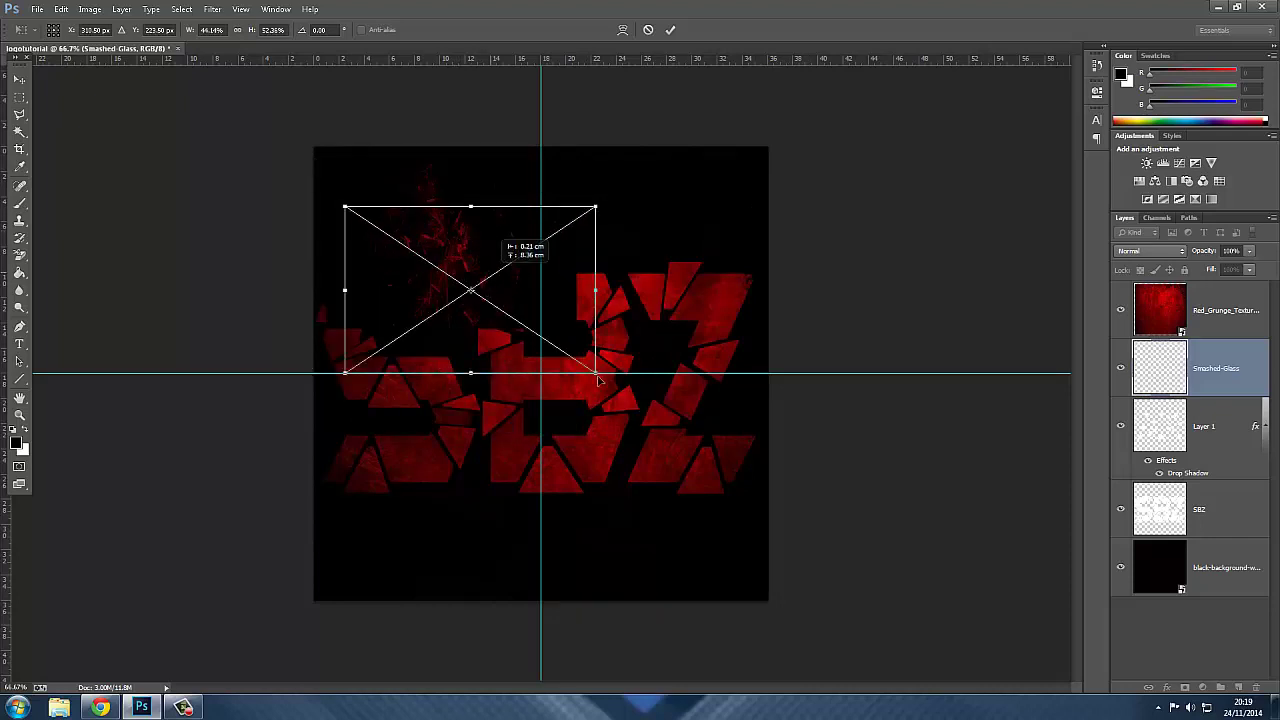